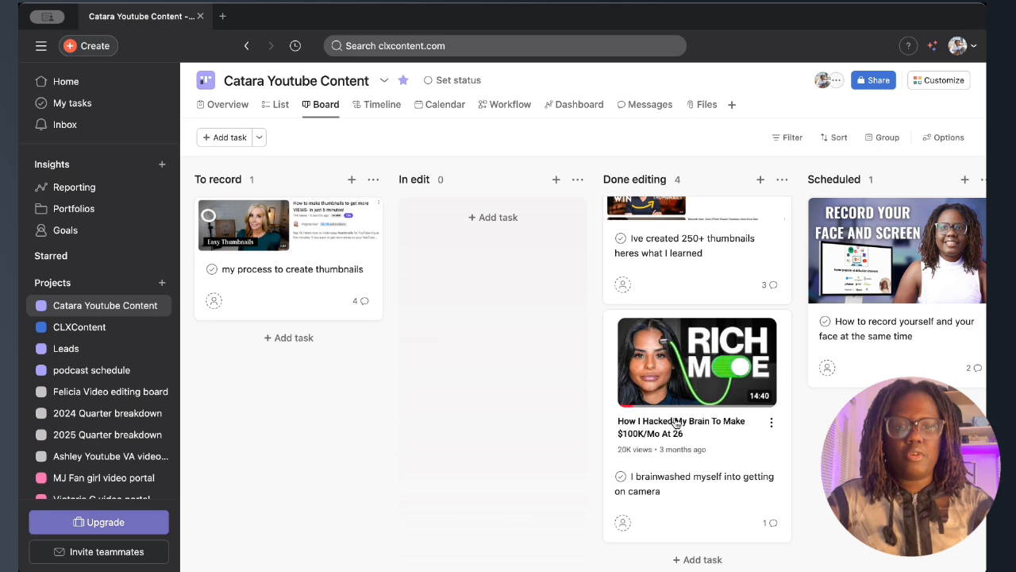
Step: Open the "I brainwashed myself into getting on camera" task in the Done editing column and read through its description and script outline
click(652, 416)
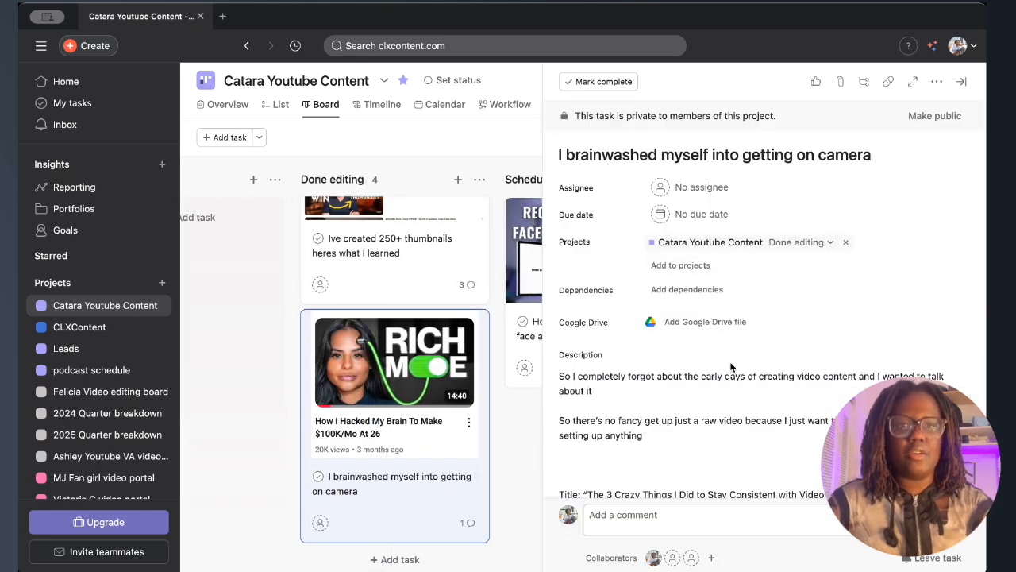
scroll(739, 327, down, 1)
scroll(738, 327, down, 15)
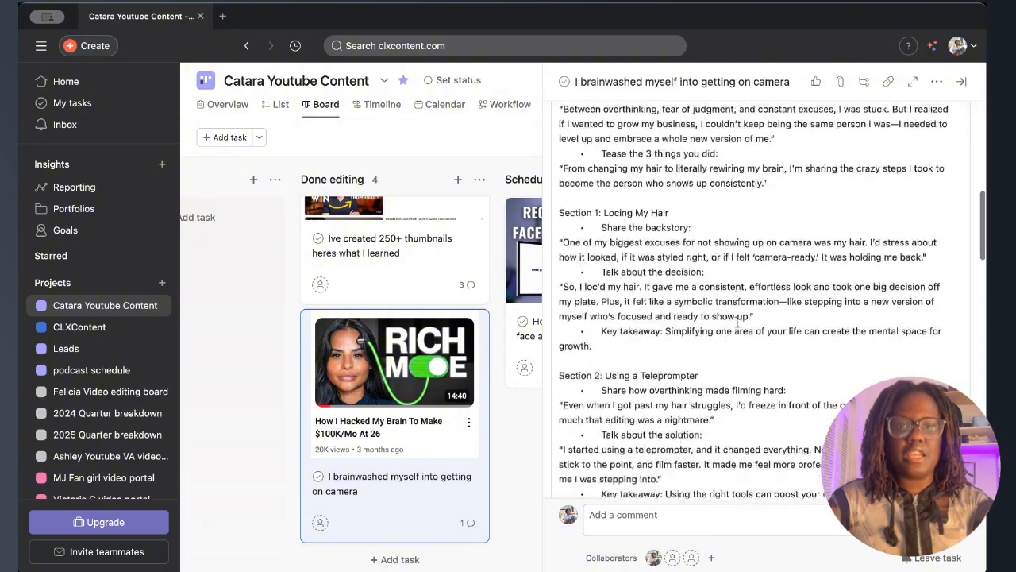
scroll(736, 323, up, 10)
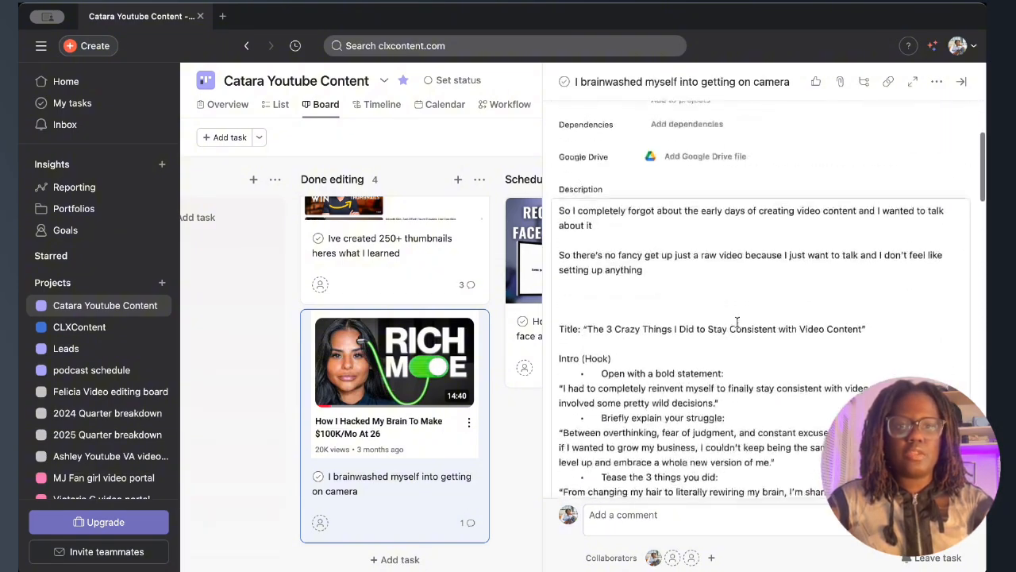
scroll(737, 323, down, 20)
scroll(737, 322, down, 5)
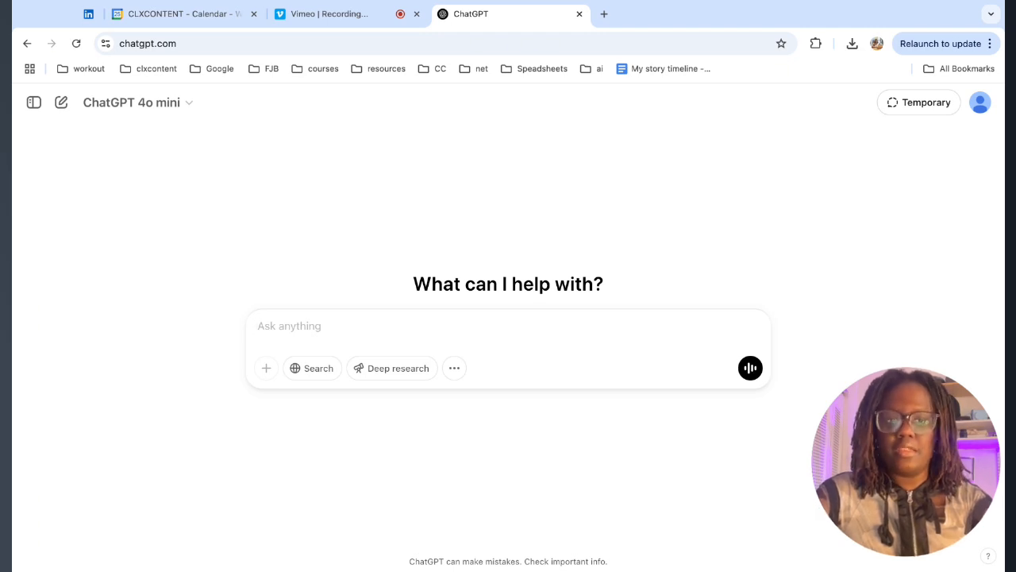
Step: Ask ChatGPT: "Im creating thumbnails on how I brainwashed myself into being comfortable on camera, what are a few thumbnail ideas"
text(Im creating thumbnails on how I brainwashed myself into being comfortable on camra)
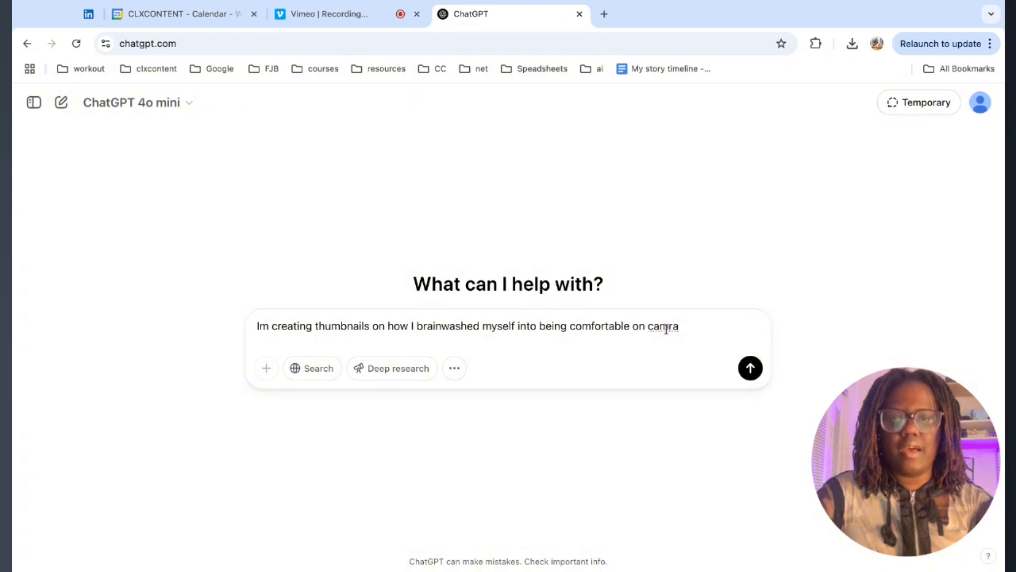
click(667, 327)
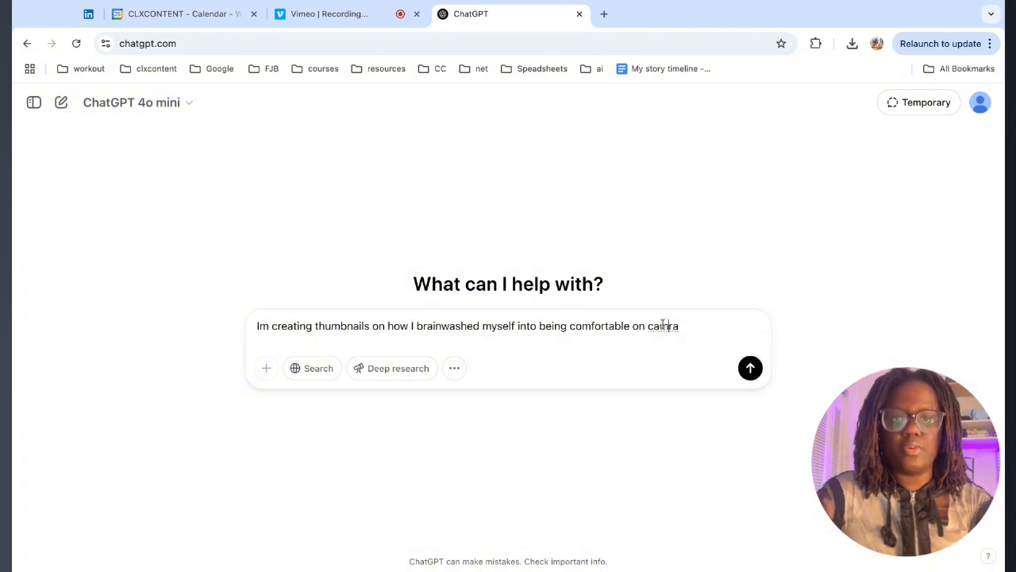
double_click(663, 326)
text(camera)
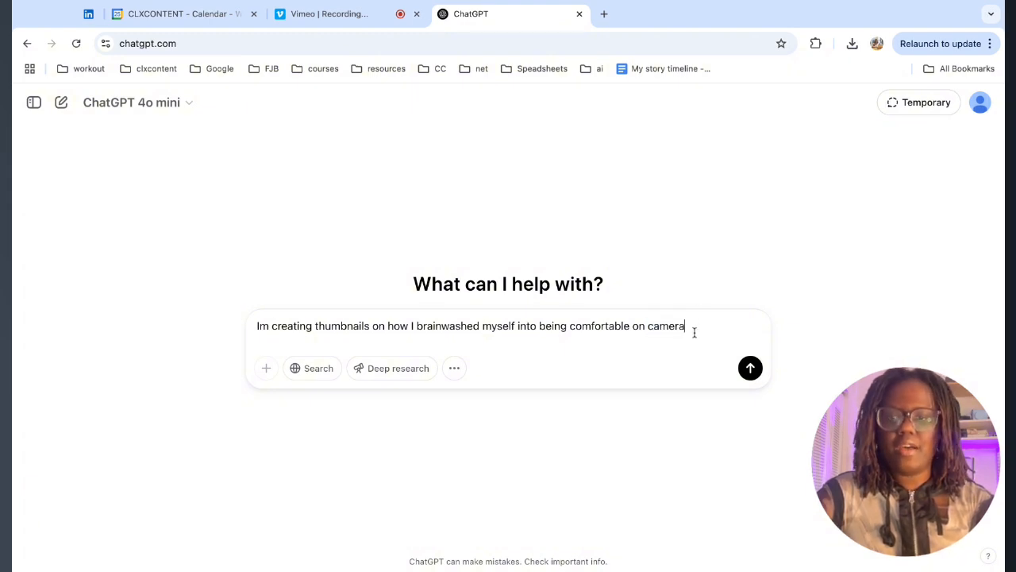
text(, what are )
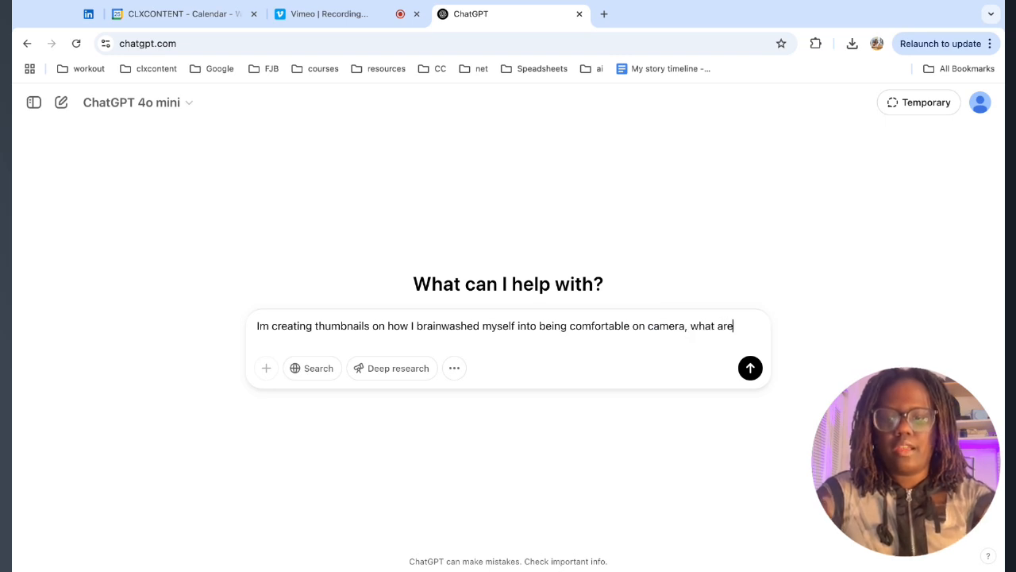
text(a fe)
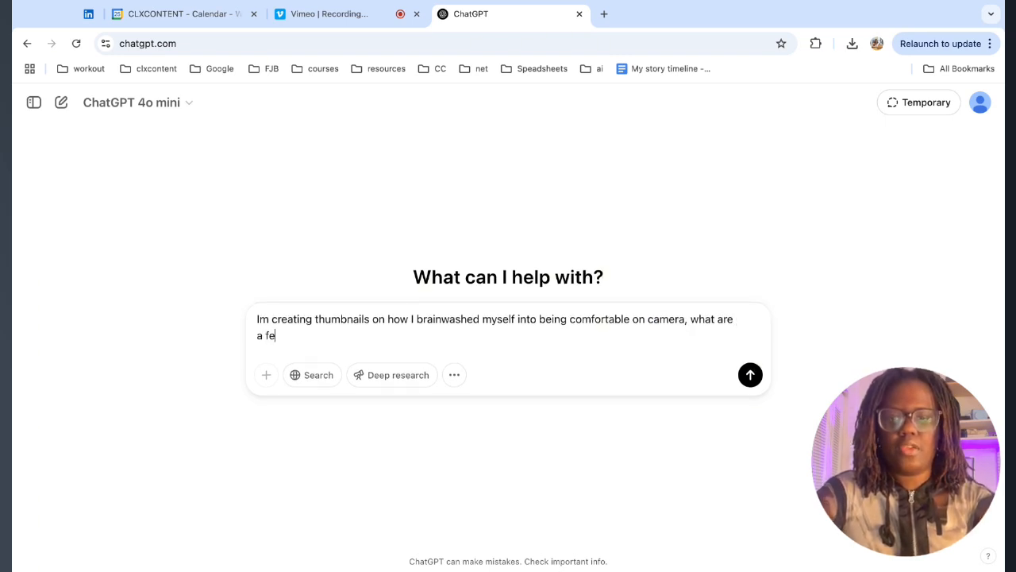
text(w thumbnail ideas)
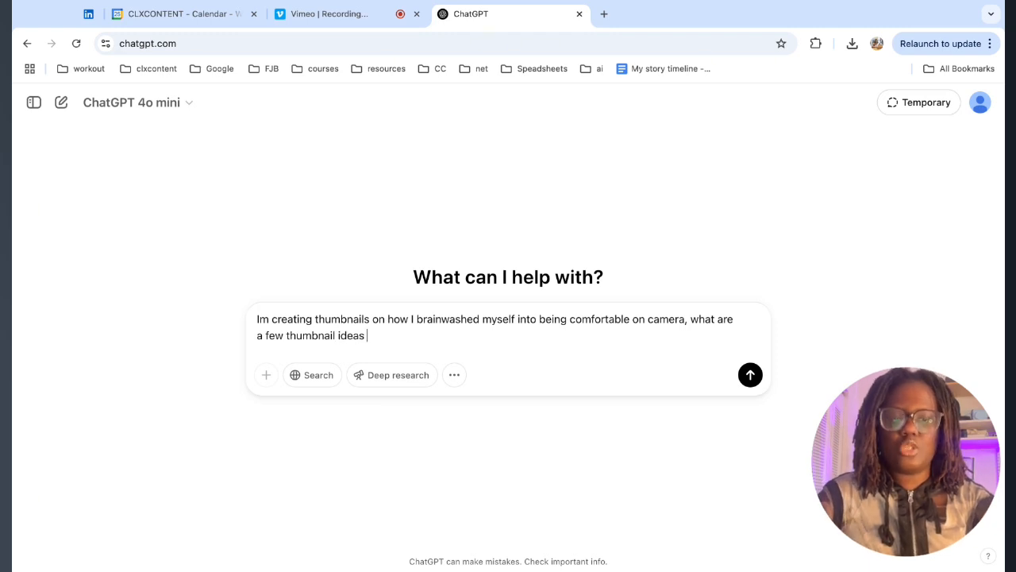
key(Return)
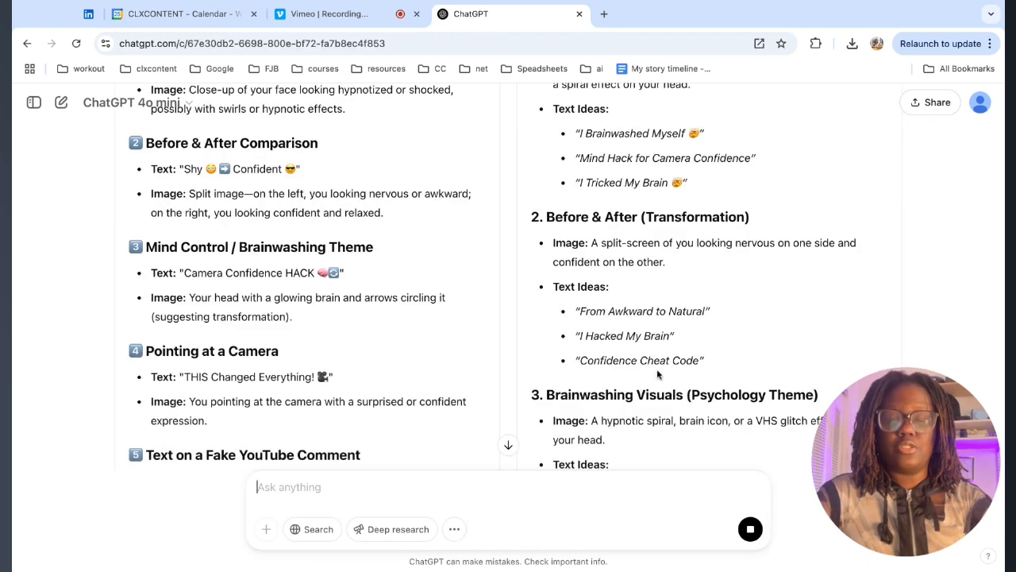
Step: Compare the two generated responses and choose the one ending with the "TV Static / Distorted Glitch Effect" idea as preferred
scroll(677, 311, up, 1)
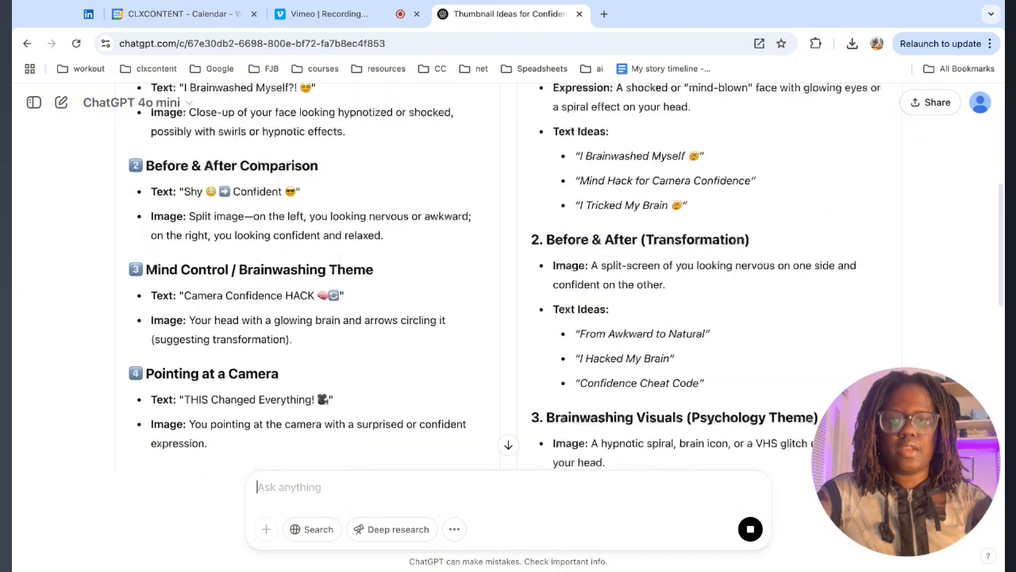
scroll(677, 311, down, 5)
scroll(677, 311, up, 6)
scroll(677, 311, down, 6)
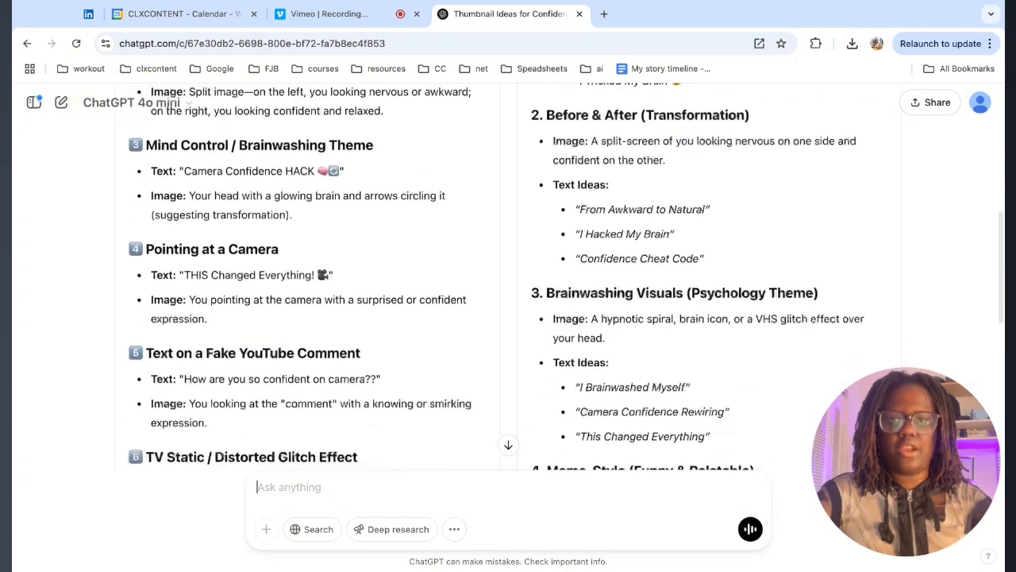
scroll(366, 274, down, 1)
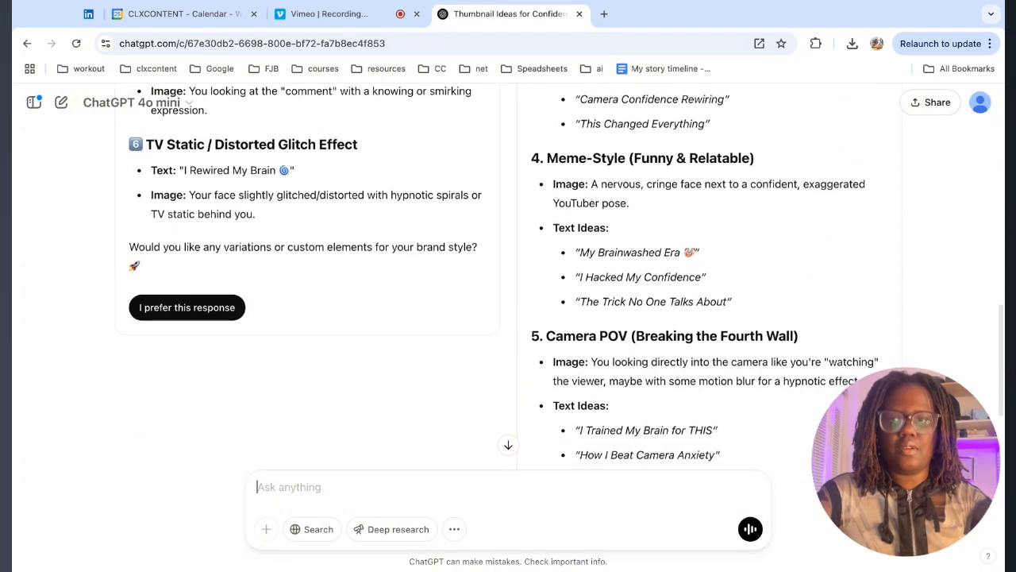
click(169, 309)
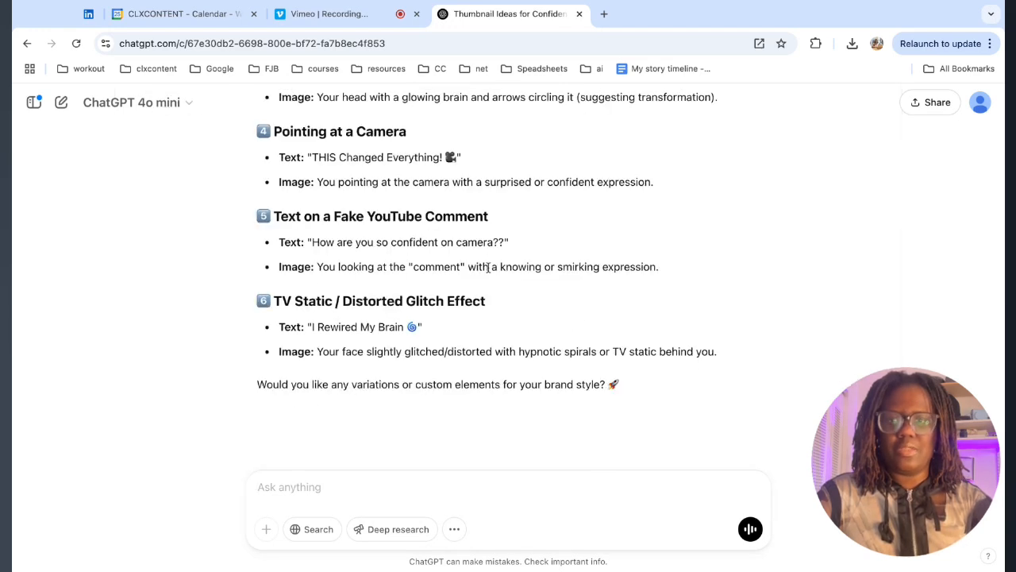
Step: Read through the text and image suggestions for each thumbnail idea in the chosen response, ending on "Pointing at a Camera"
scroll(489, 267, up, 5)
scroll(489, 267, up, 1)
scroll(488, 267, down, 3)
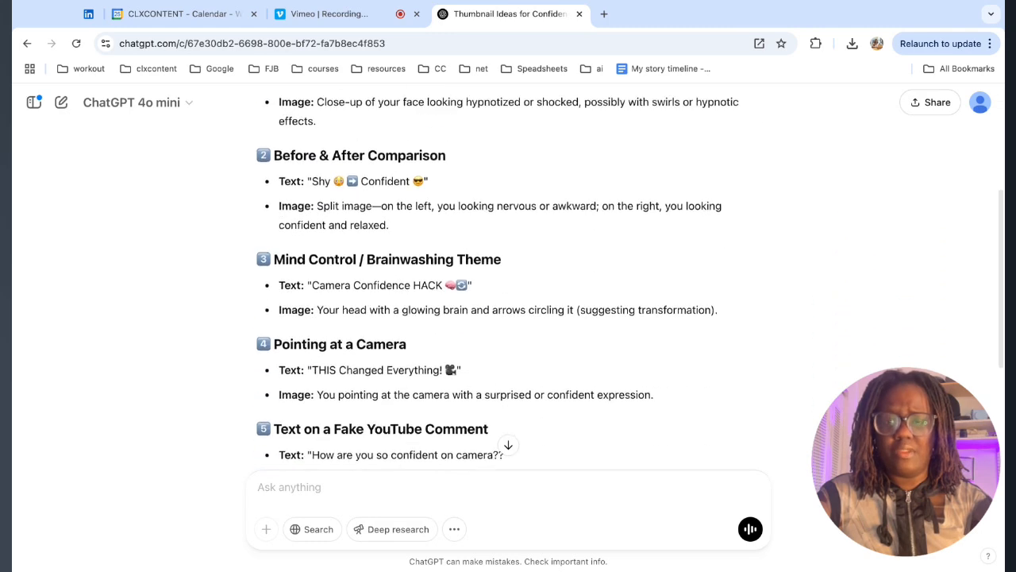
scroll(488, 268, up, 1)
scroll(609, 320, up, 1)
scroll(640, 321, down, 1)
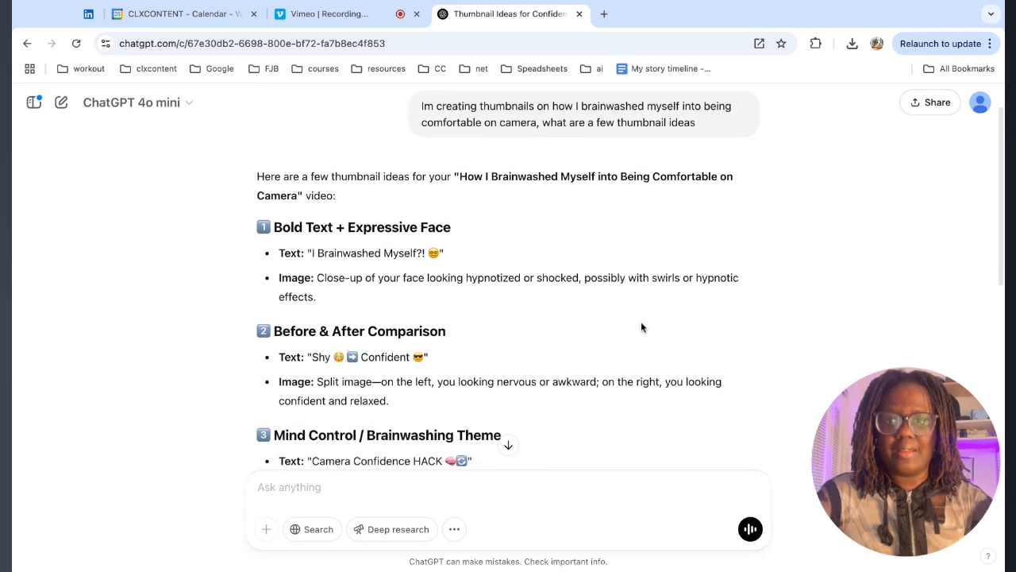
scroll(640, 321, up, 1)
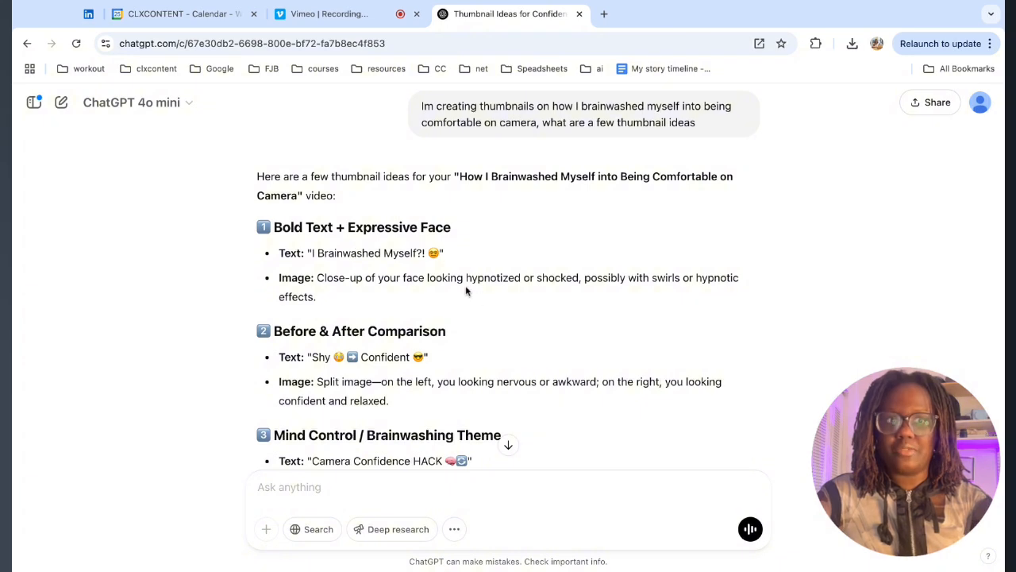
scroll(466, 291, down, 1)
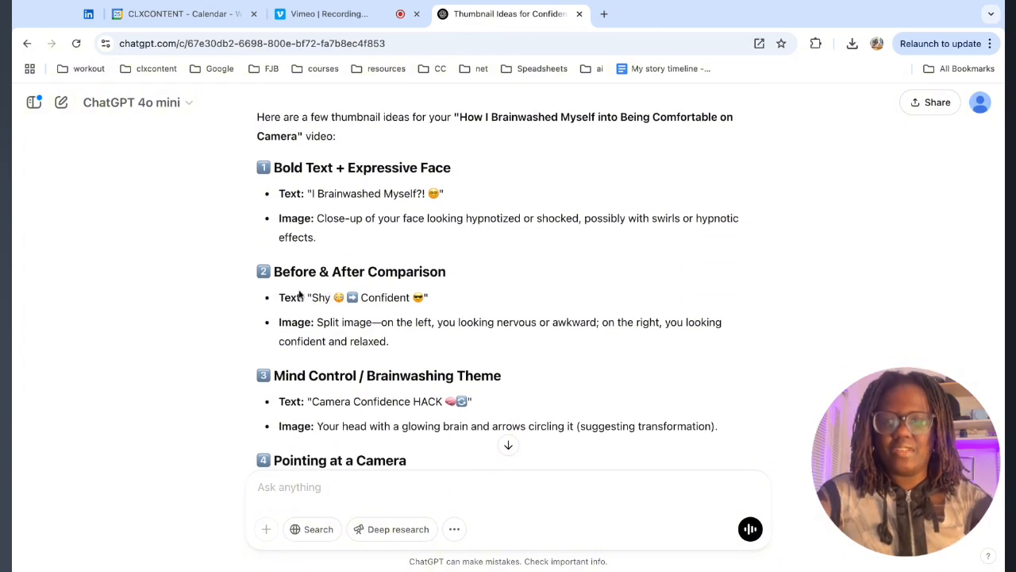
scroll(399, 292, down, 2)
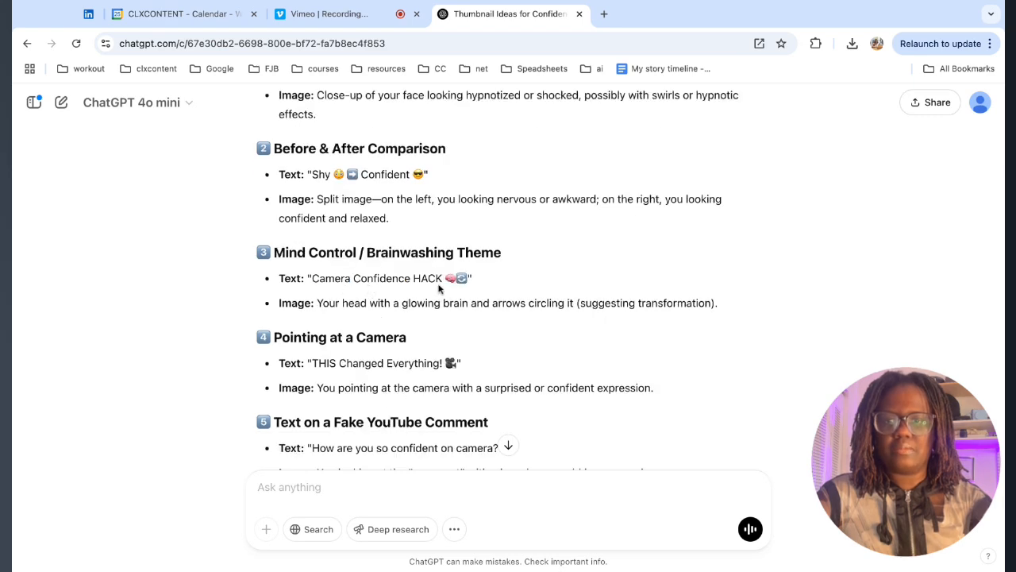
scroll(439, 288, down, 2)
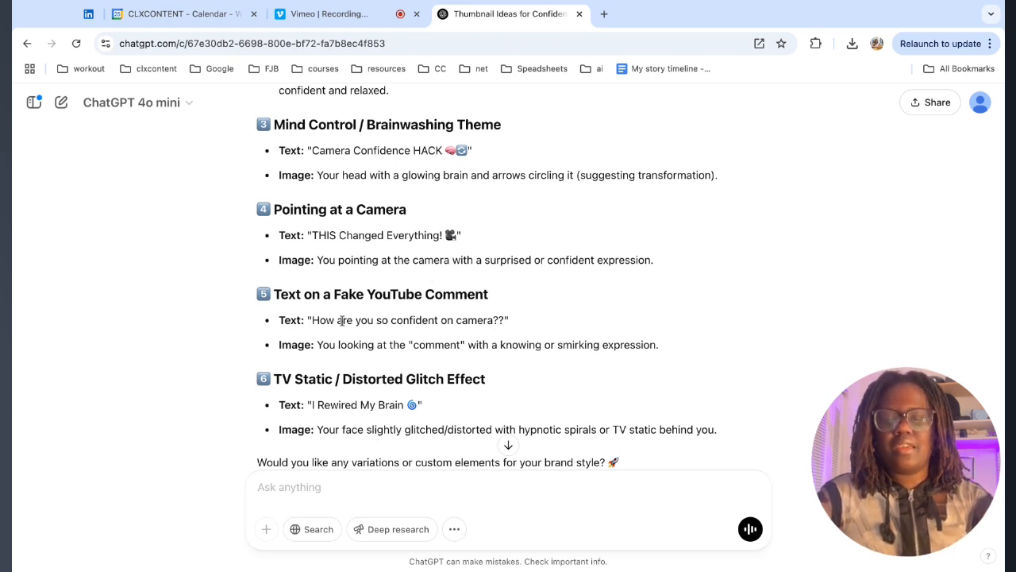
scroll(465, 323, down, 1)
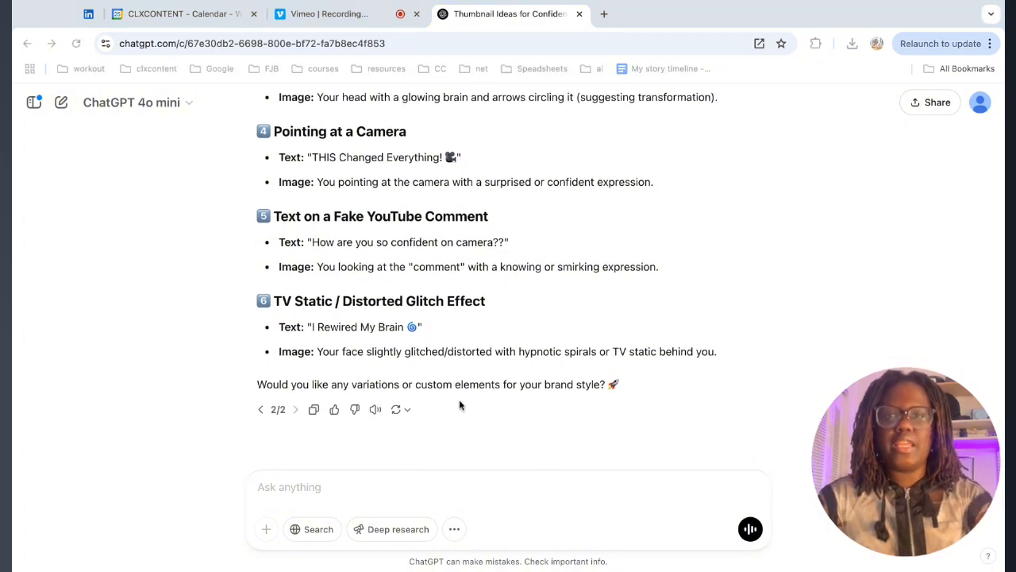
scroll(461, 406, up, 2)
click(310, 290)
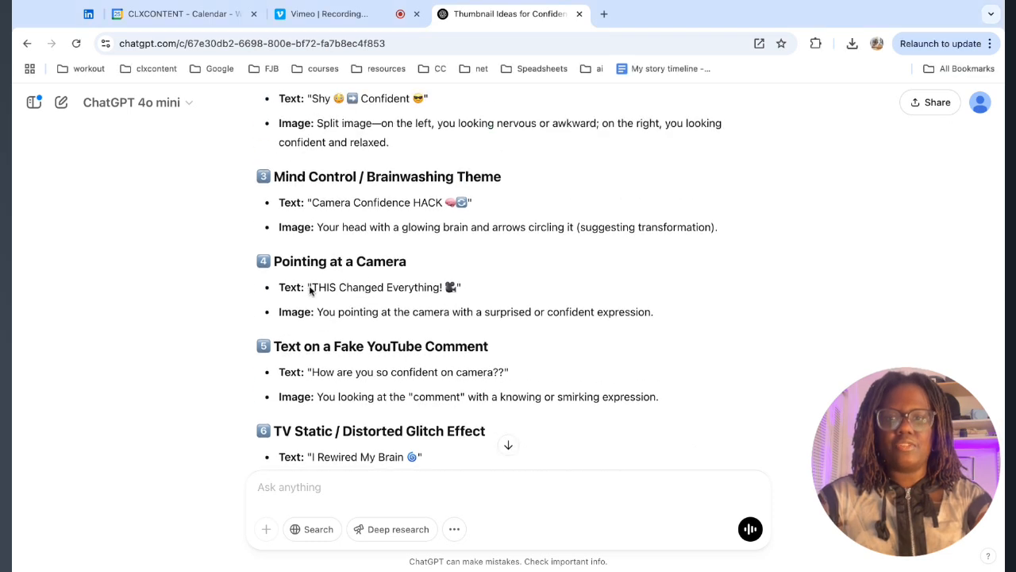
drag(311, 289, 438, 289)
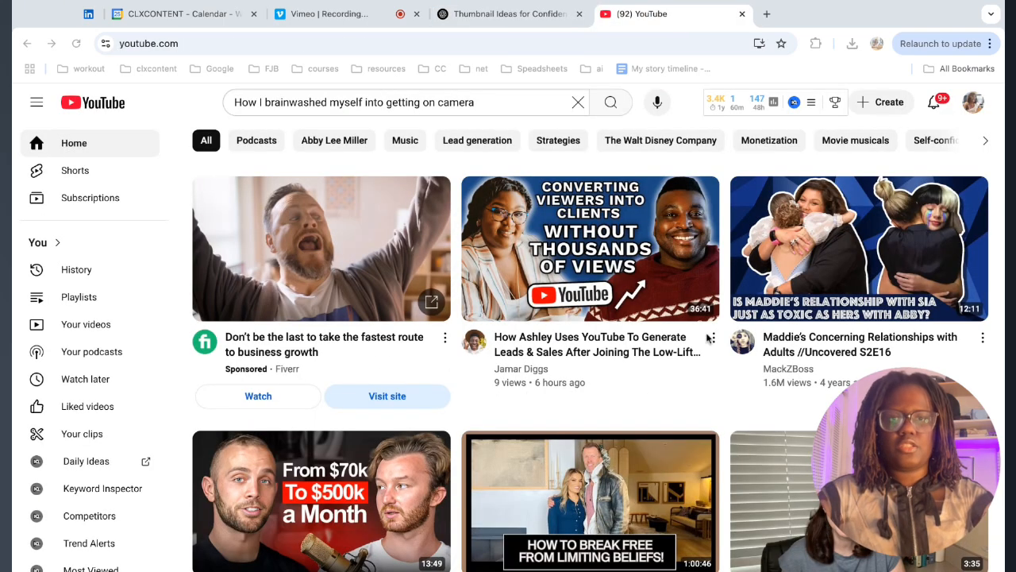
Step: Search YouTube for "How I brainwashed myself into getting on camera" and examine the thumbnails of the resulting videos
click(616, 111)
click(615, 111)
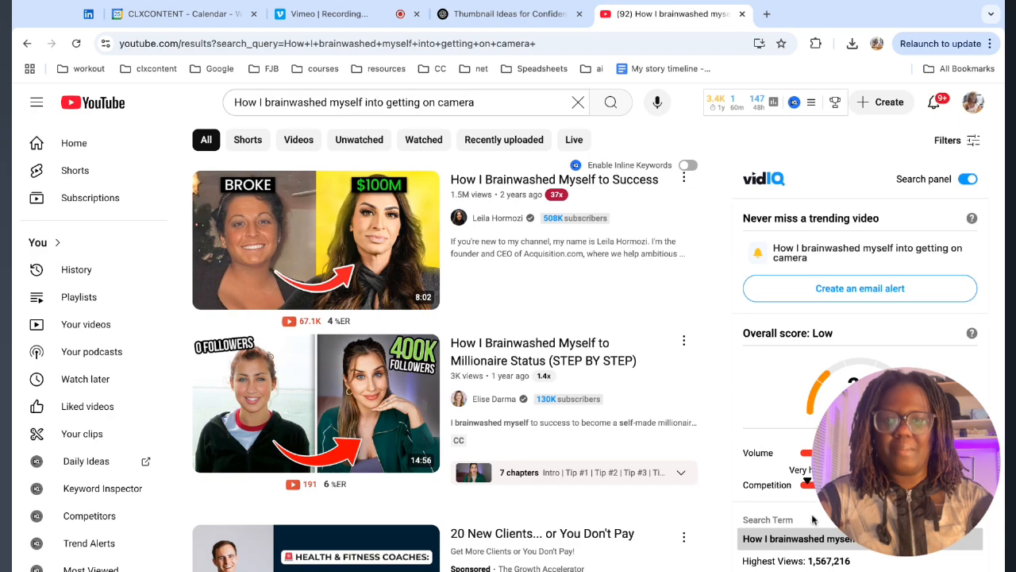
scroll(669, 349, down, 15)
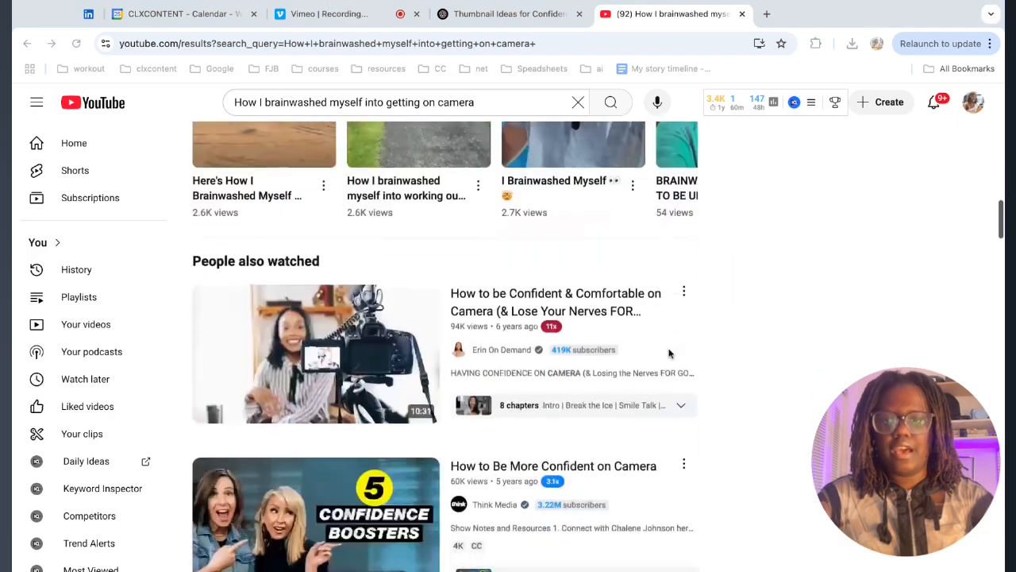
scroll(669, 353, down, 2)
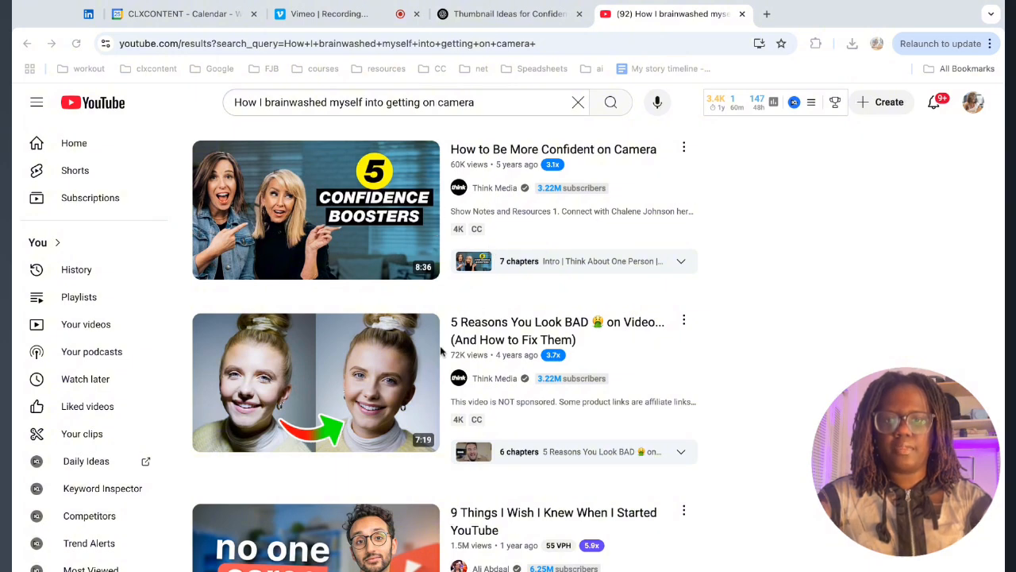
scroll(611, 332, down, 1)
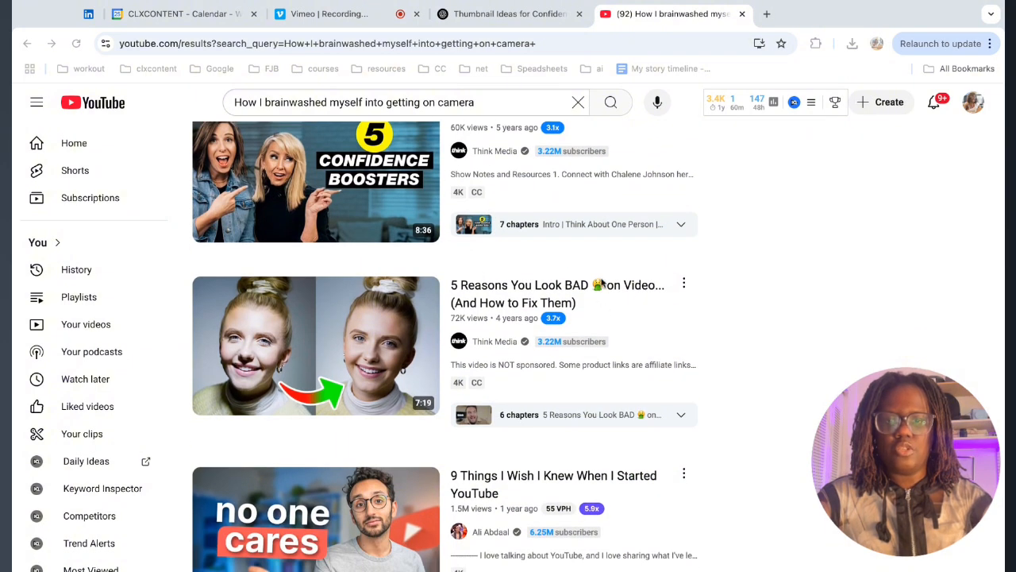
scroll(513, 326, down, 6)
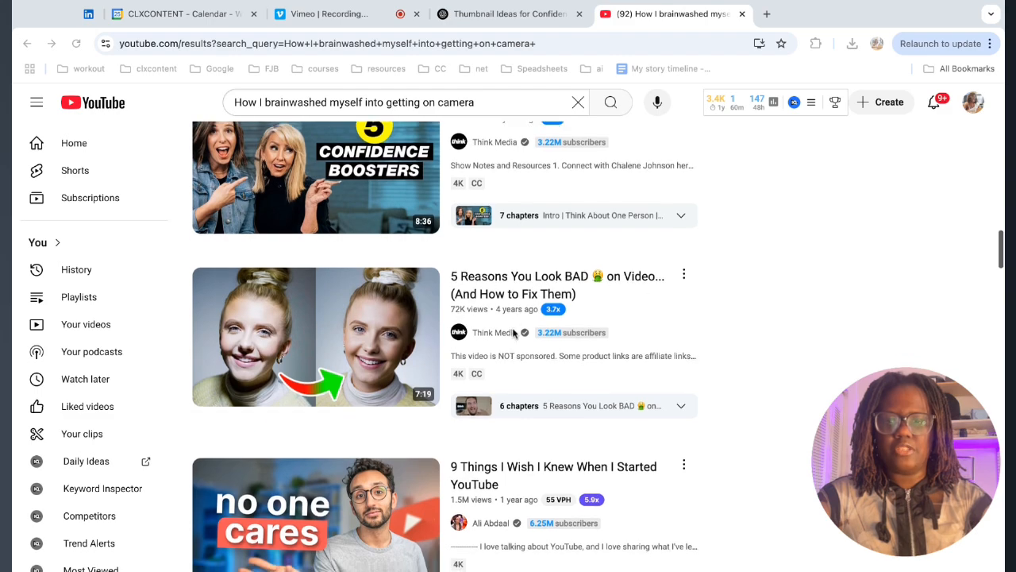
scroll(513, 333, down, 2)
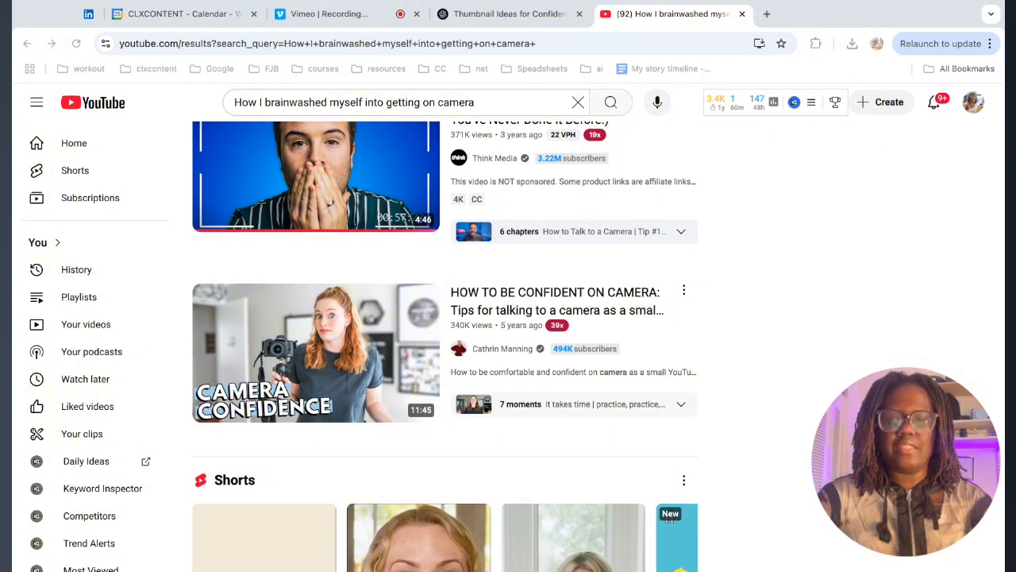
scroll(444, 346, down, 9)
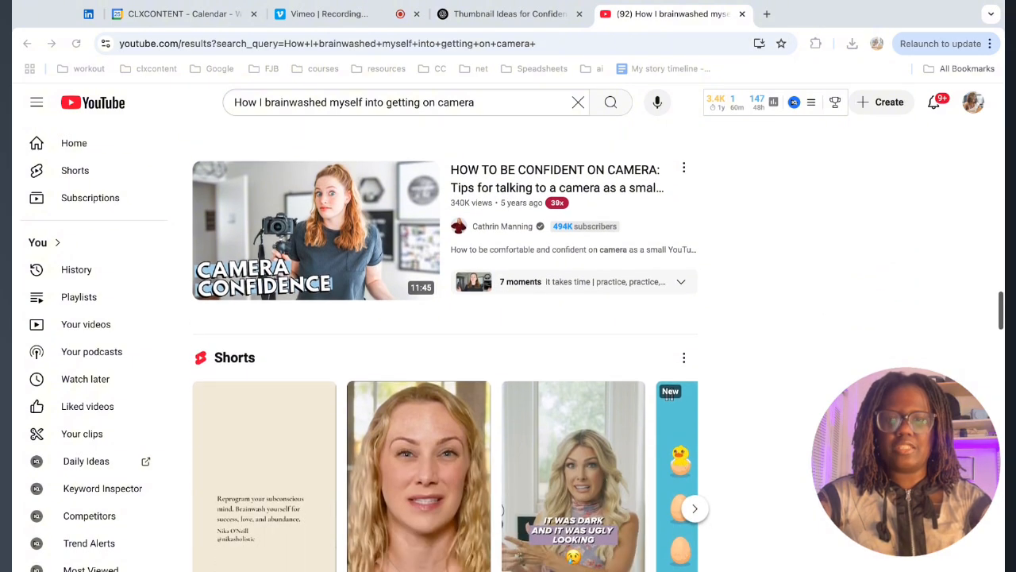
scroll(445, 346, down, 7)
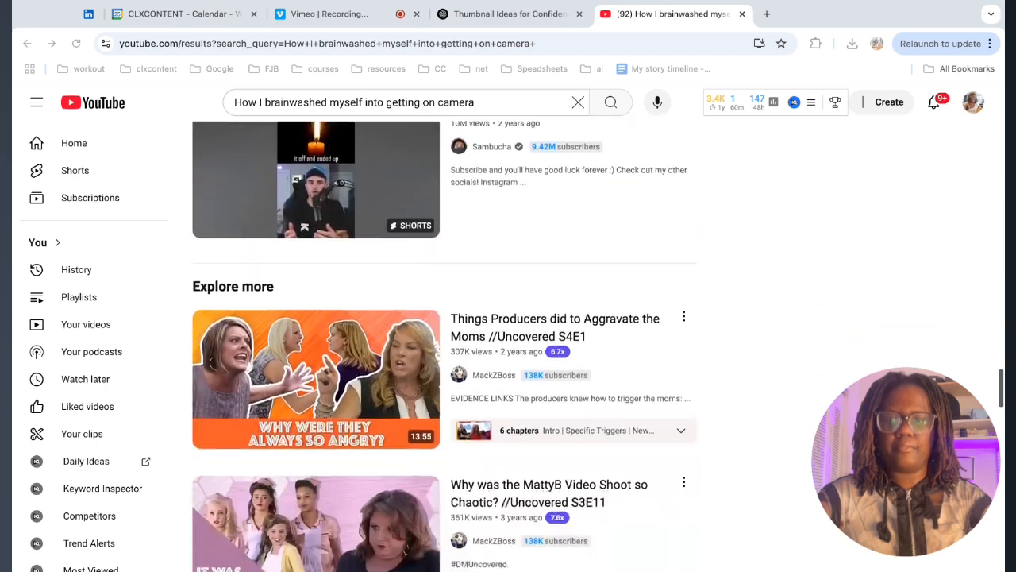
scroll(444, 346, down, 6)
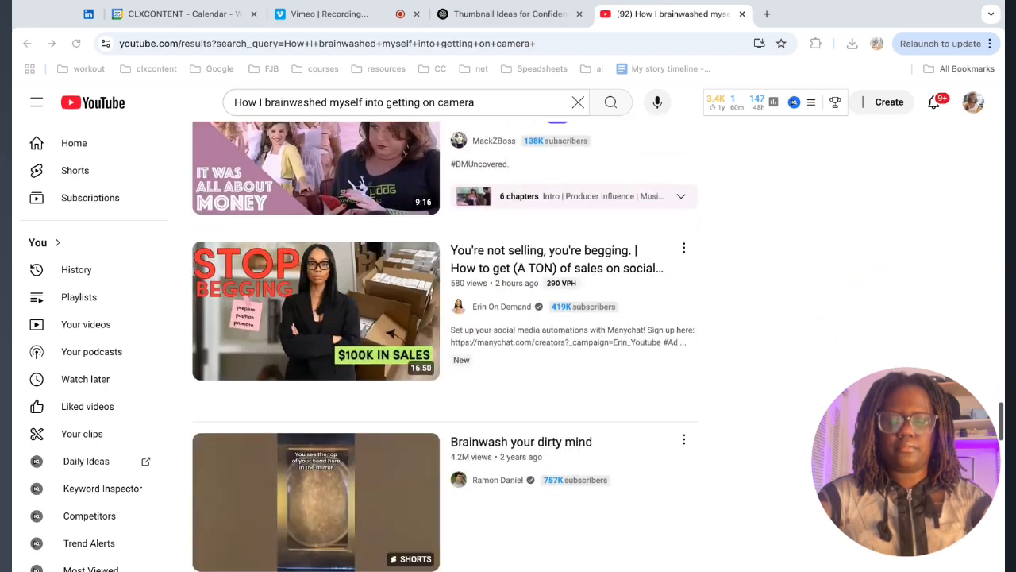
scroll(445, 346, down, 3)
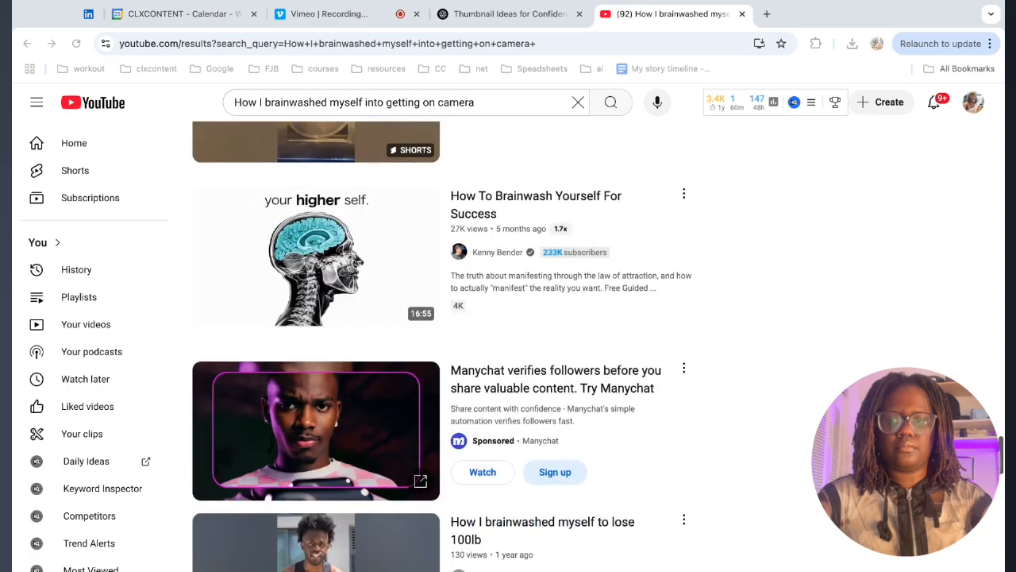
scroll(444, 346, up, 20)
scroll(480, 334, up, 3)
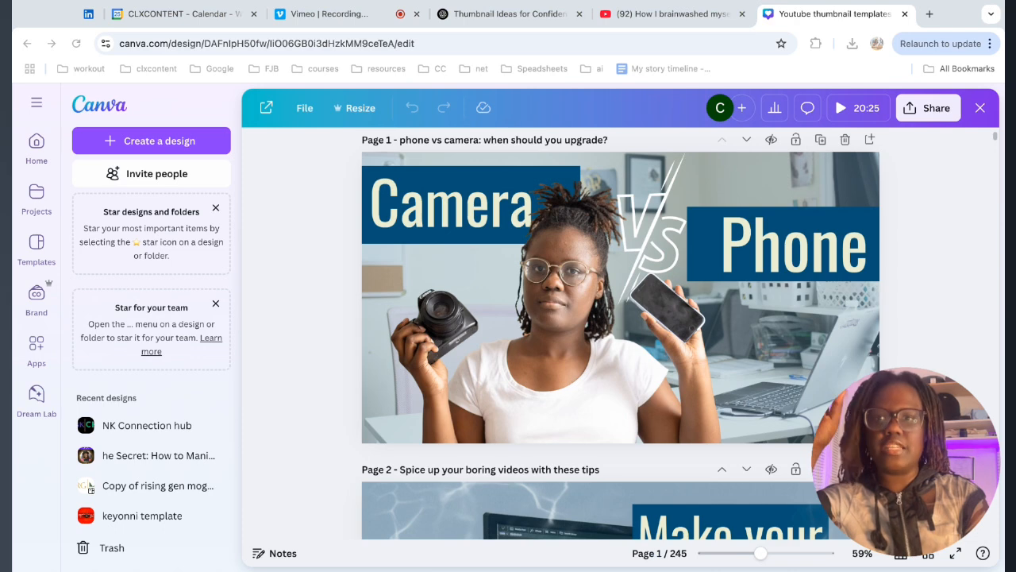
Step: Open the Youtube thumbnail templates design in its own tab and show all its pages as a grid
click(268, 112)
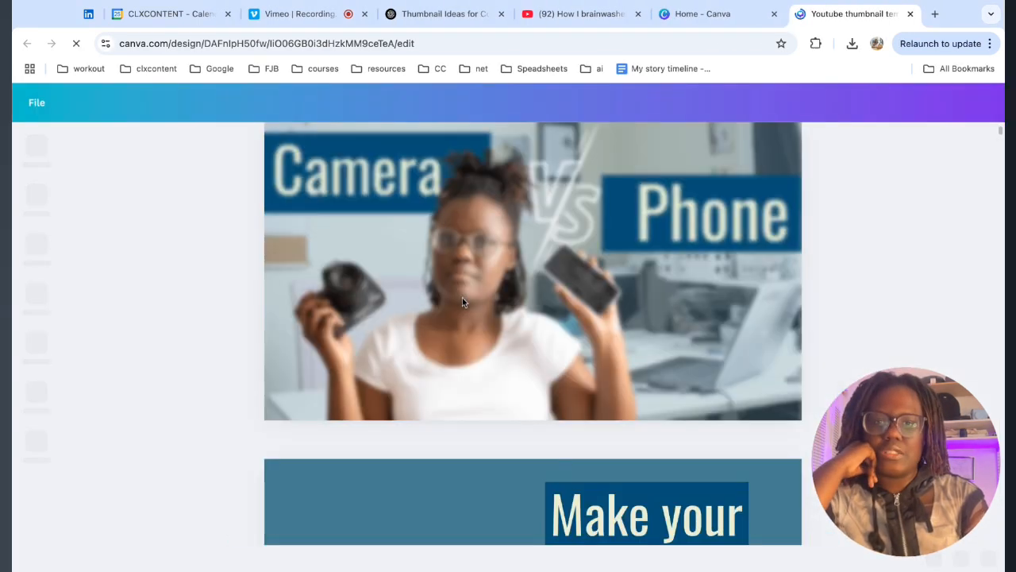
click(931, 558)
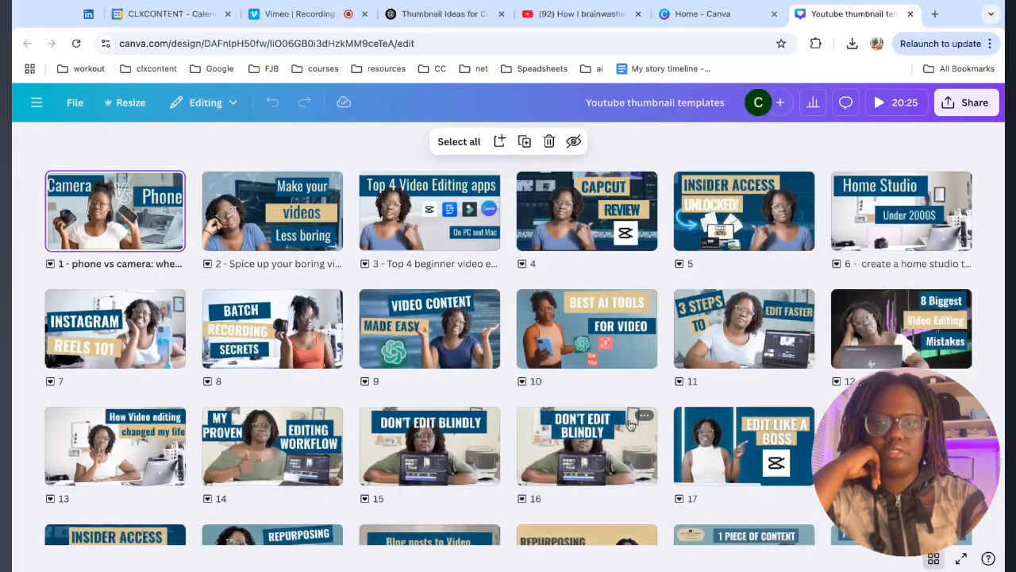
Step: Look through the whole grid of past thumbnail pages for a design whose layout can be reused
scroll(630, 426, down, 15)
scroll(630, 427, down, 20)
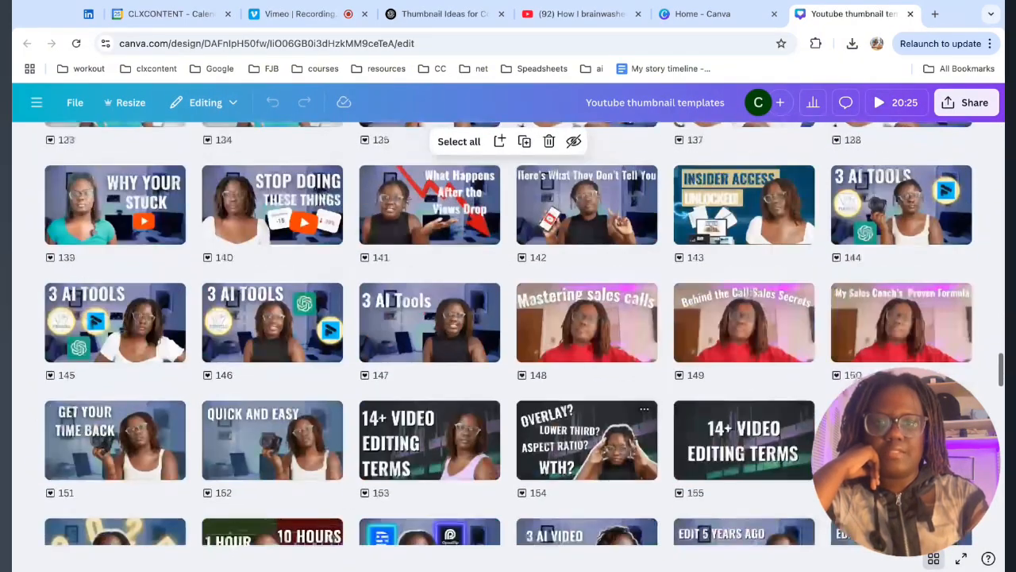
scroll(508, 334, down, 6)
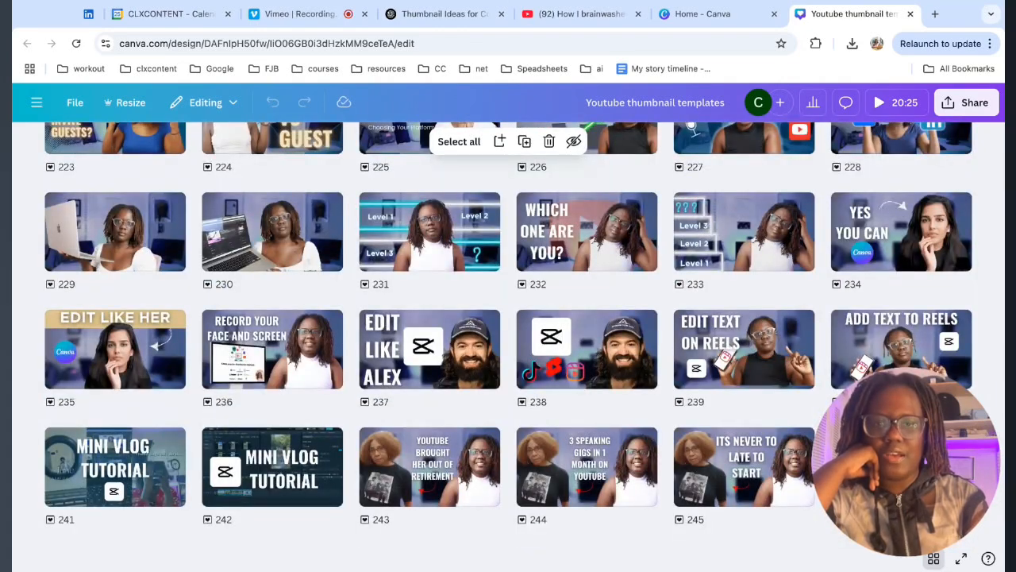
scroll(725, 388, up, 15)
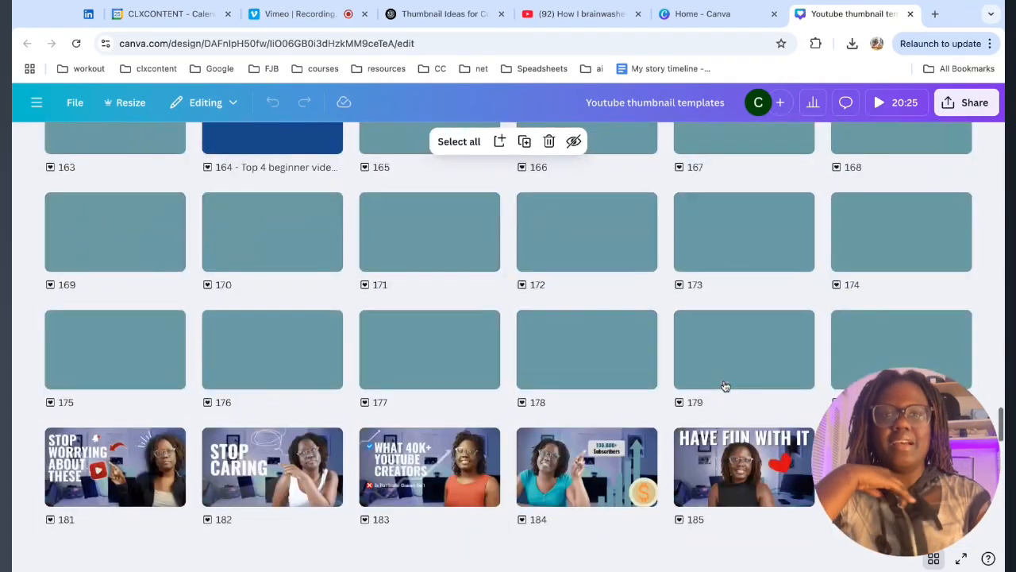
scroll(725, 388, down, 15)
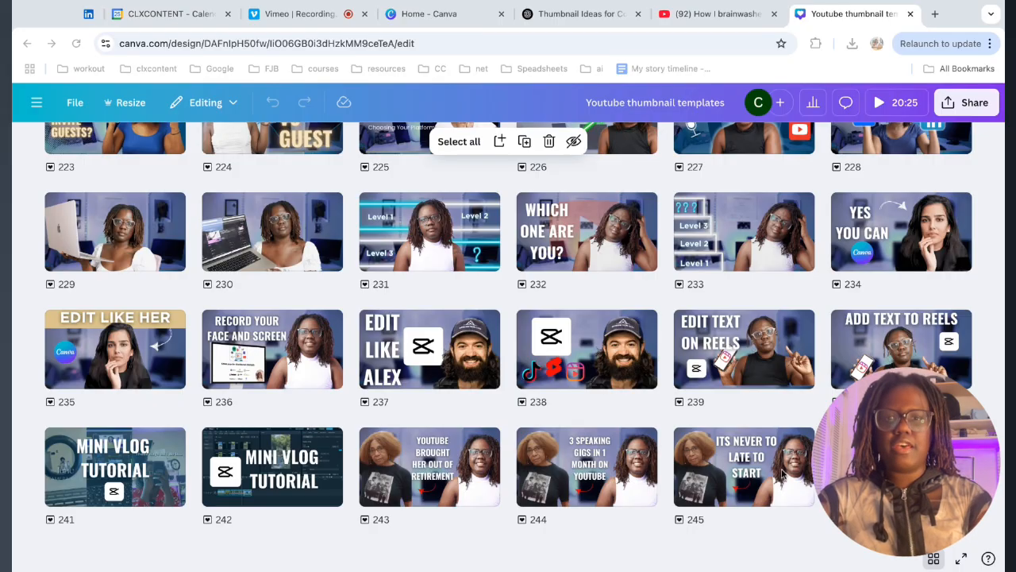
scroll(783, 474, up, 20)
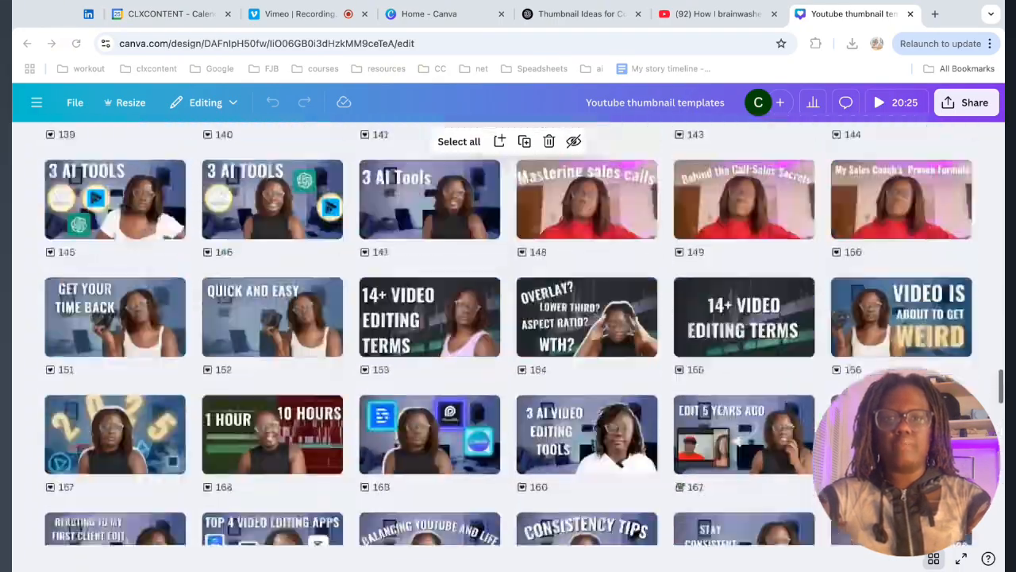
scroll(508, 334, up, 5)
scroll(508, 333, down, 20)
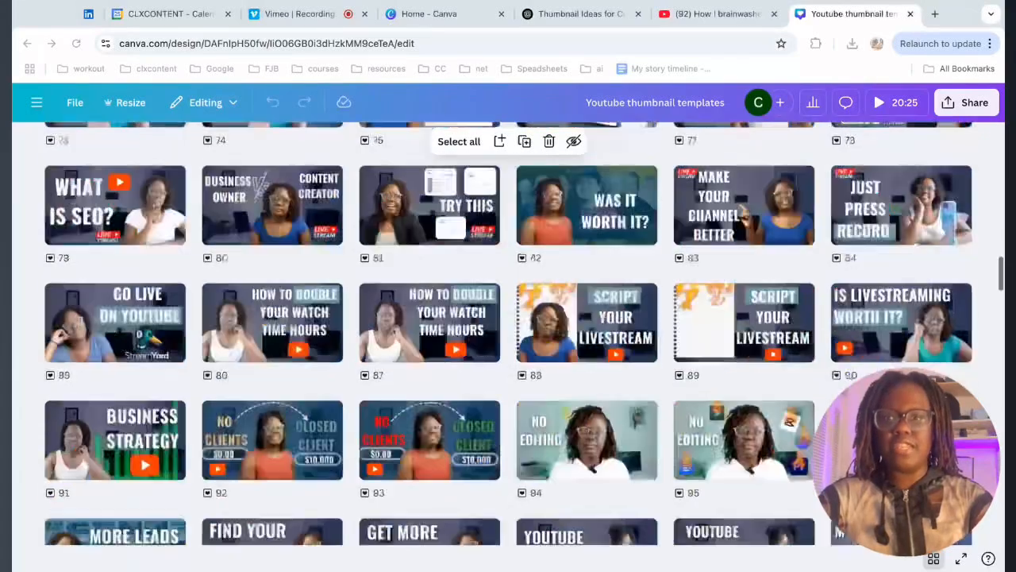
scroll(508, 333, down, 10)
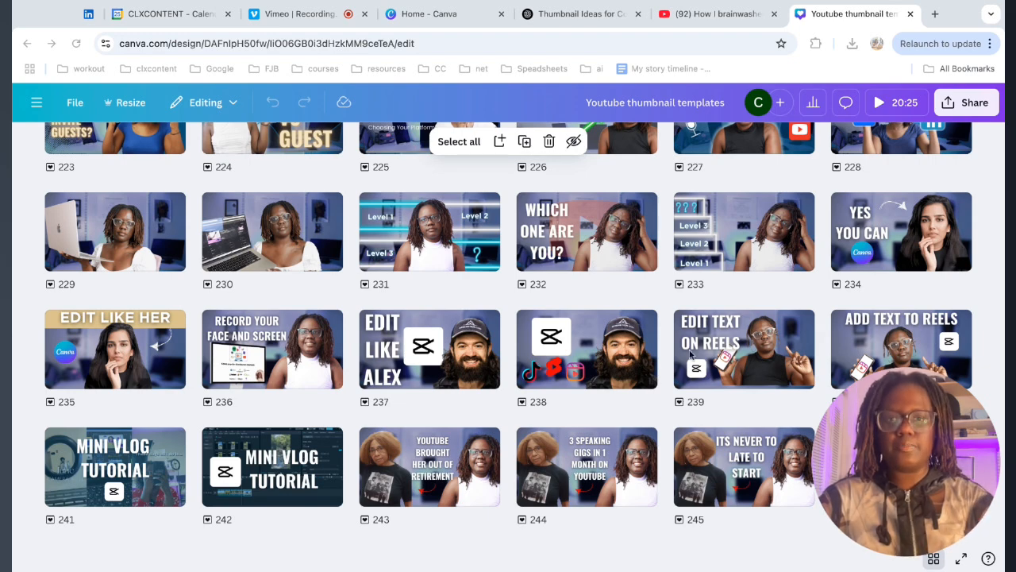
scroll(689, 357, up, 20)
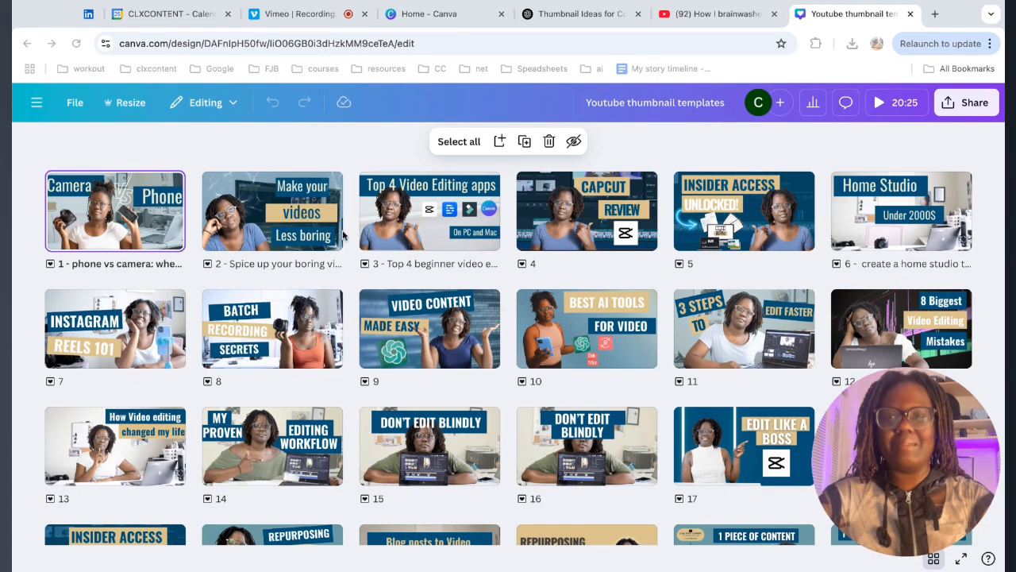
scroll(451, 241, down, 20)
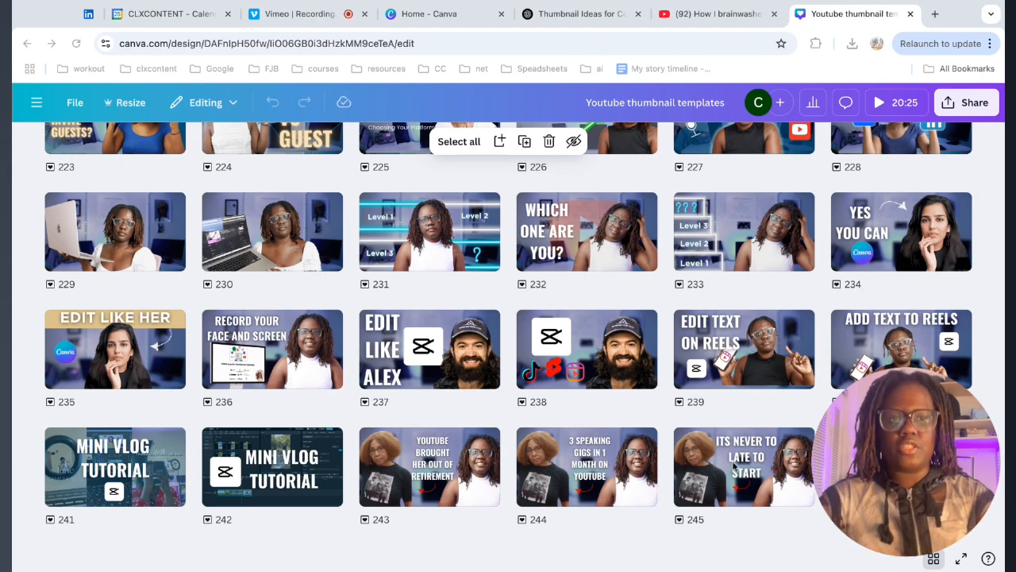
Step: Duplicate the "ADD TEXT TO REELS" page 240, move the copy to the end of the design and open it for editing
double_click(862, 357)
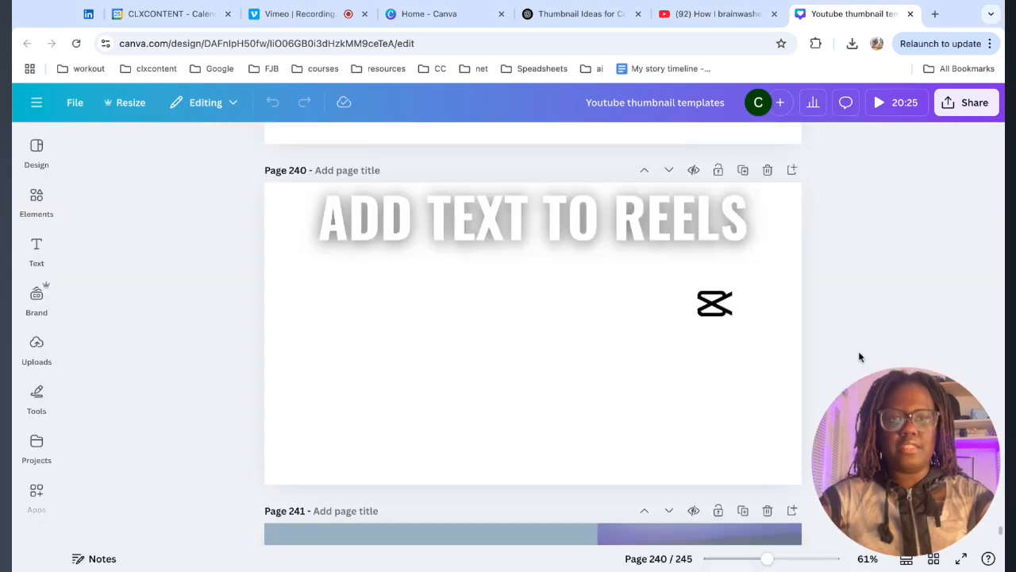
click(744, 171)
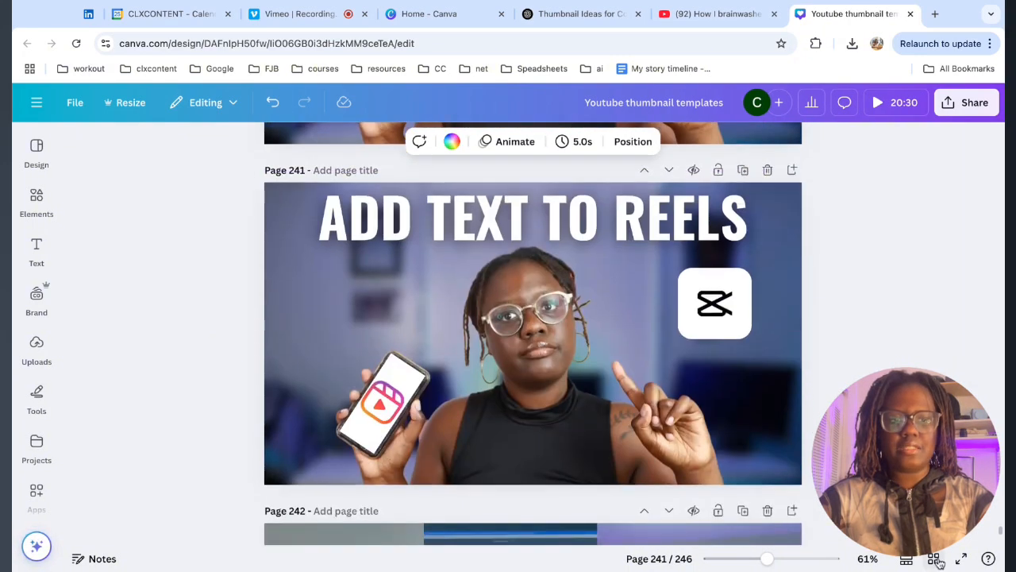
click(934, 558)
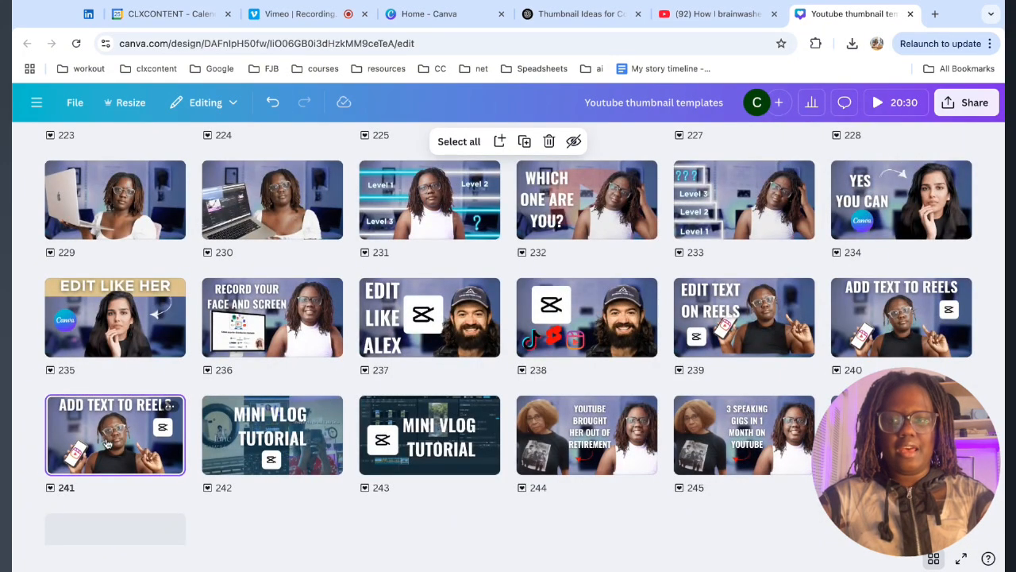
drag(108, 444, 204, 481)
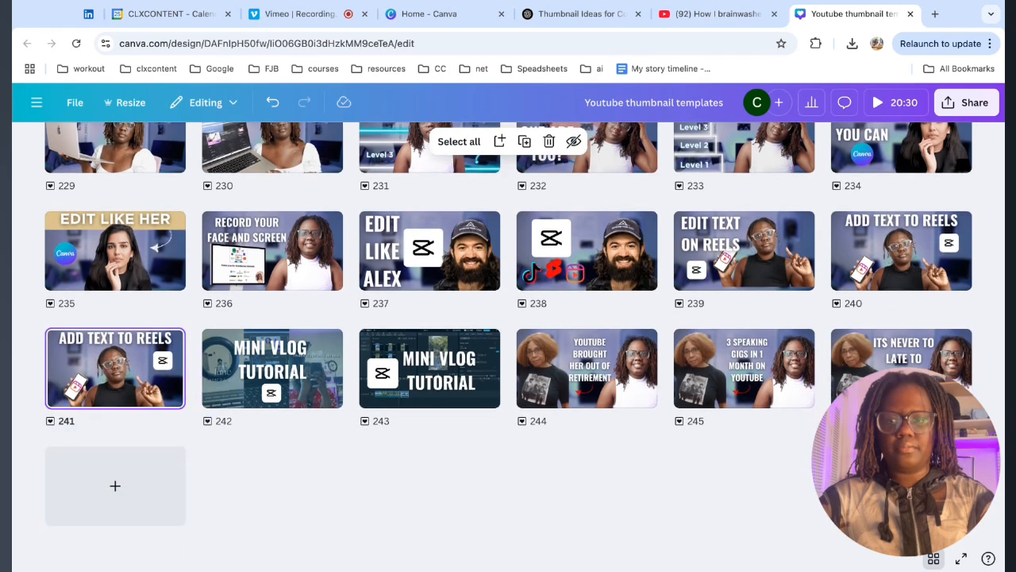
mouse_move(118, 383)
mouse_down()
mouse_move(628, 368)
mouse_move(945, 374)
mouse_move(913, 369)
mouse_up()
double_click(913, 369)
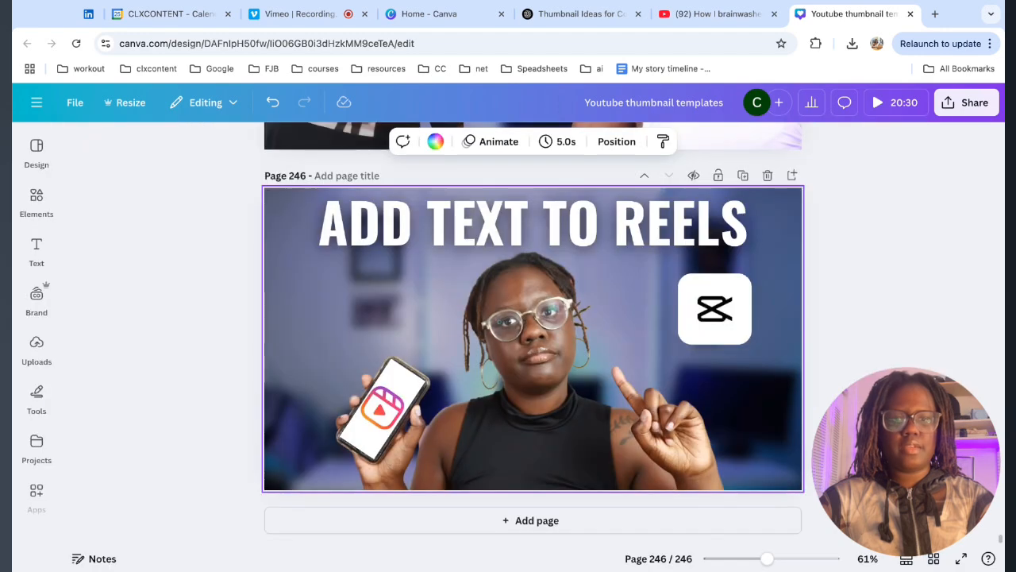
Step: Delete the person cutout, Reels graphic, CapCut logo with its white tile and the title from page 246, keeping only the blurred background
click(489, 339)
key(Delete)
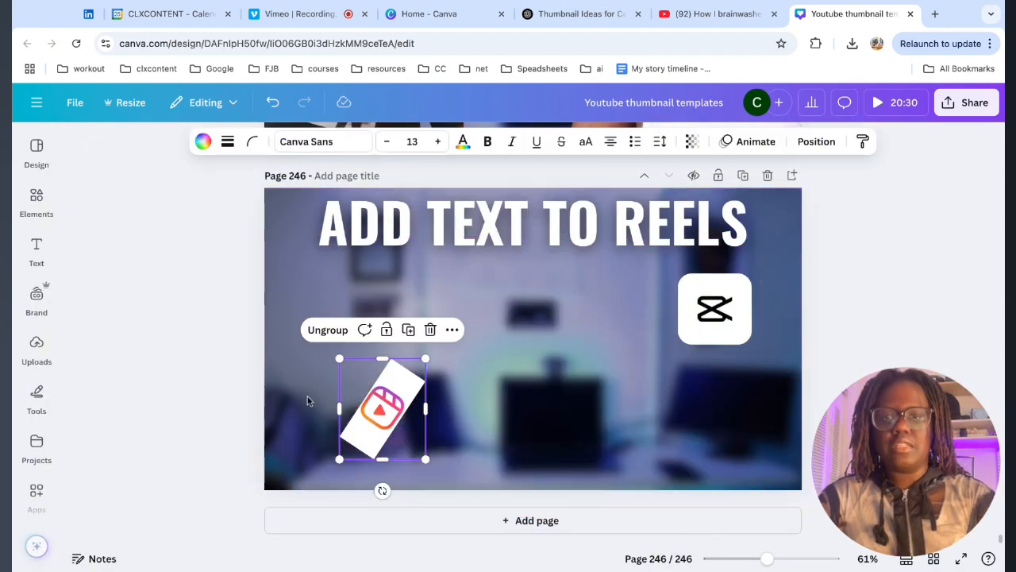
click(386, 413)
key(Delete)
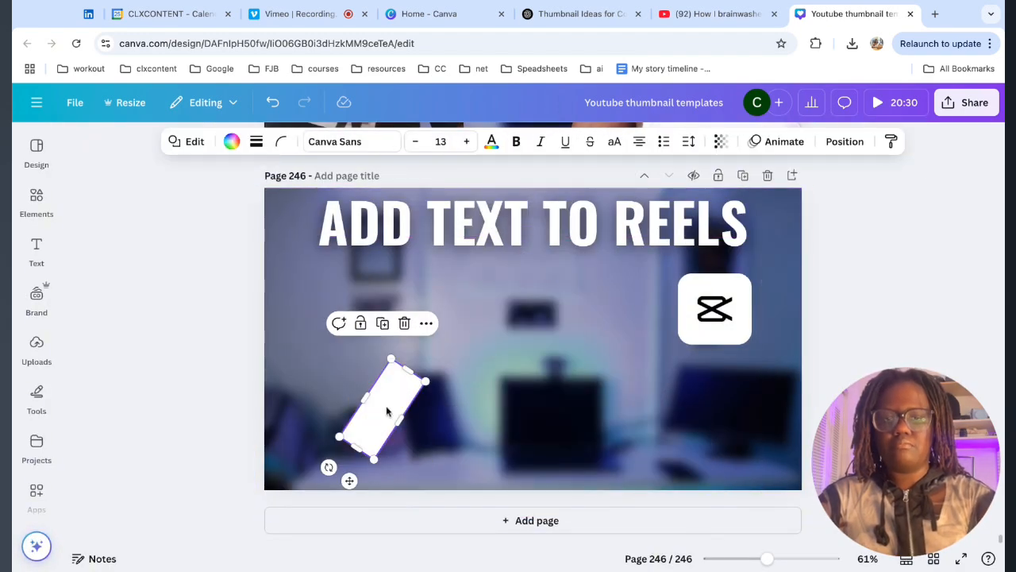
key(Delete)
click(750, 280)
key(Delete)
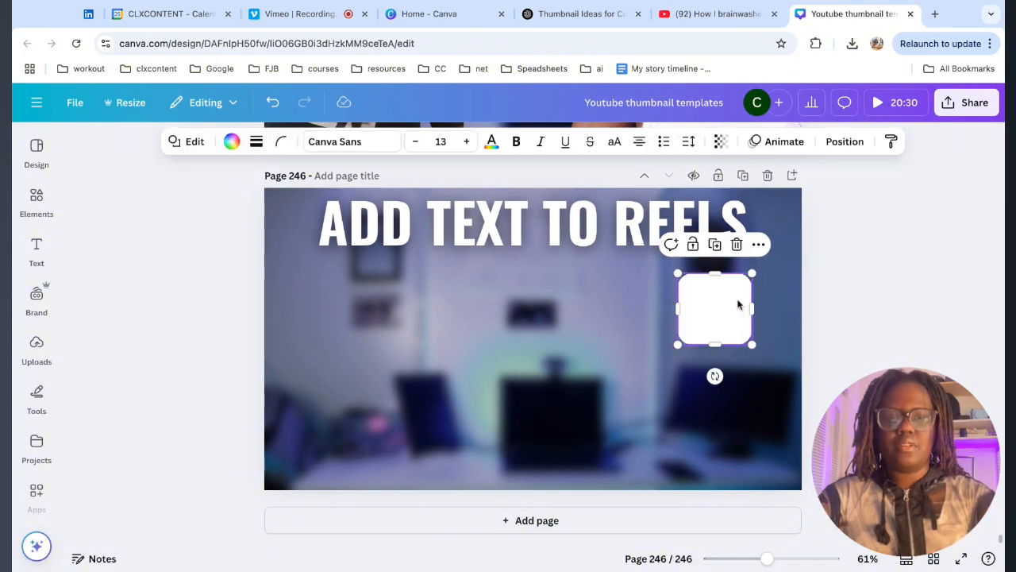
key(Delete)
click(438, 231)
key(Delete)
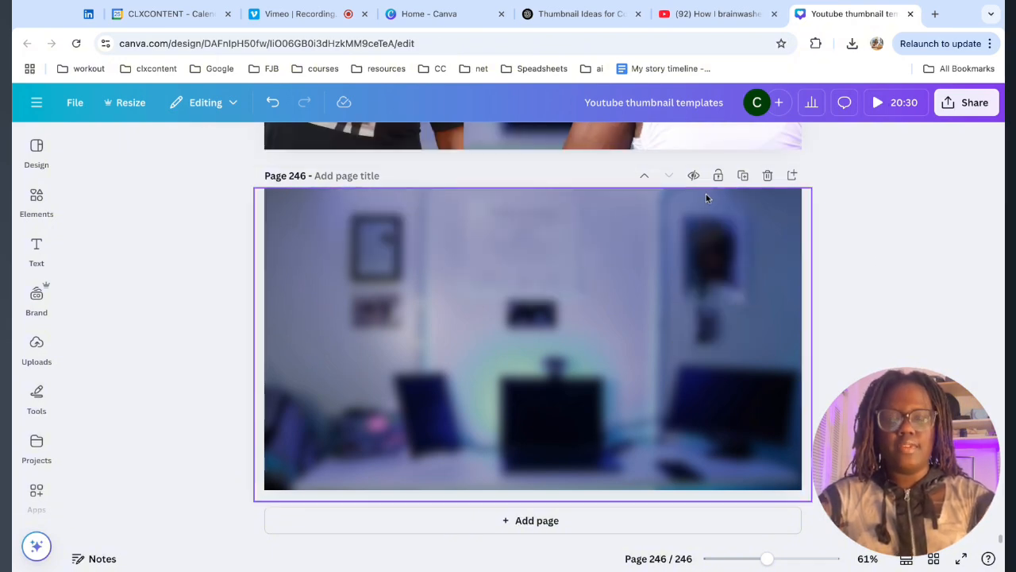
Step: Duplicate the blank blurred-background page twice and return to page 246
click(743, 176)
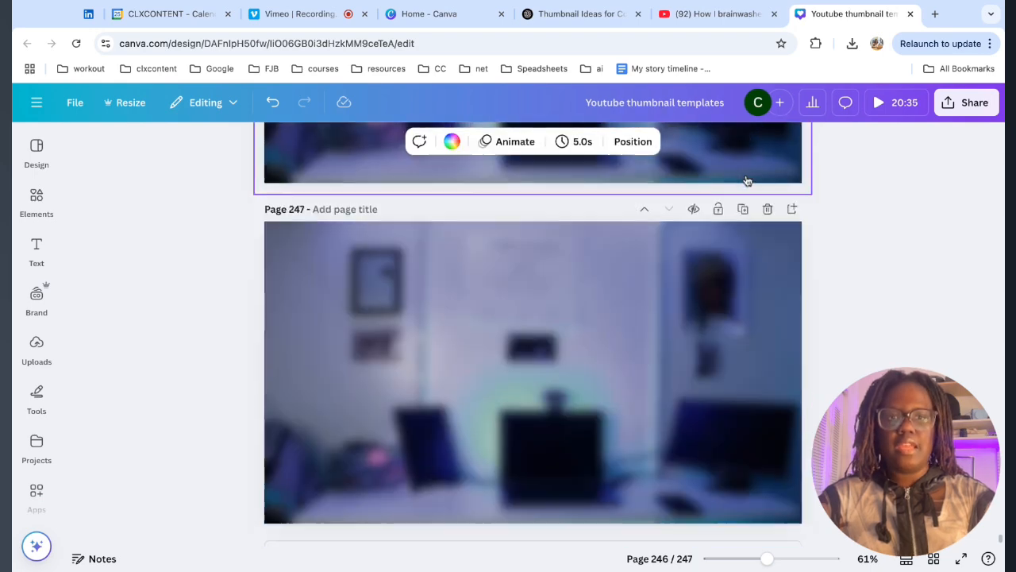
click(743, 175)
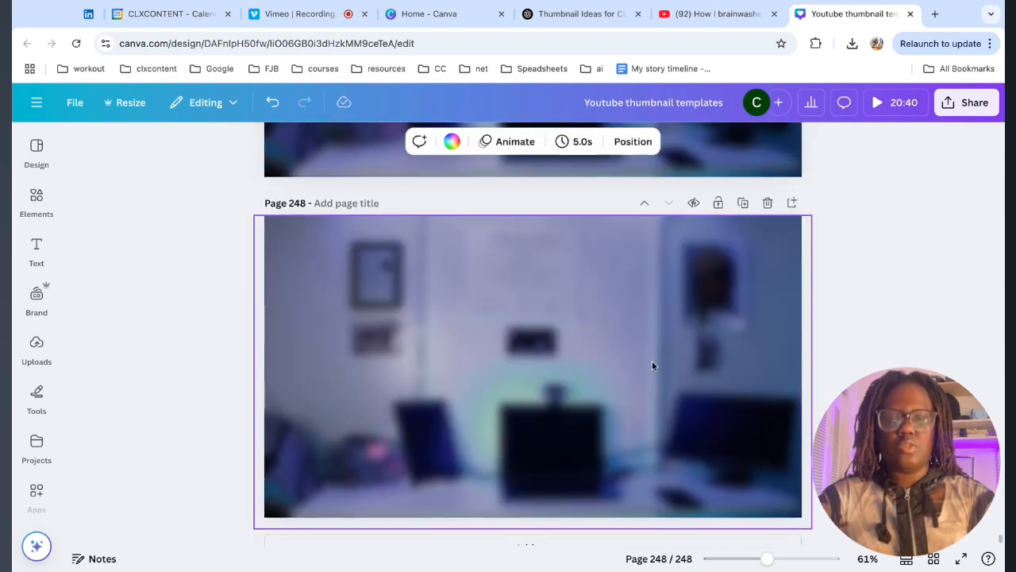
scroll(652, 364, up, 8)
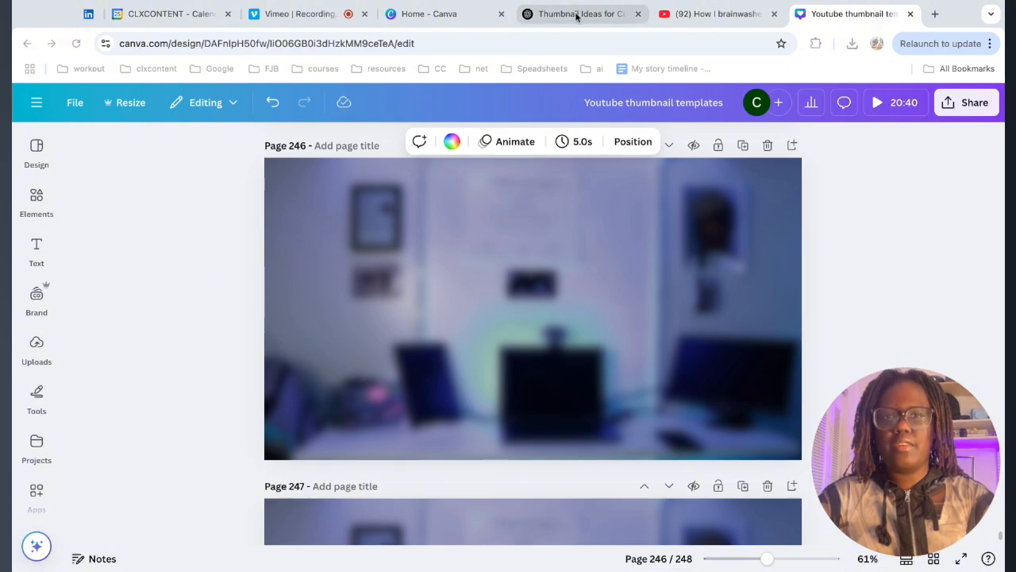
Step: Review the YouTube search results and ChatGPT's thumbnail ideas, including "Before & After Comparison", and return to the Canva design
click(717, 15)
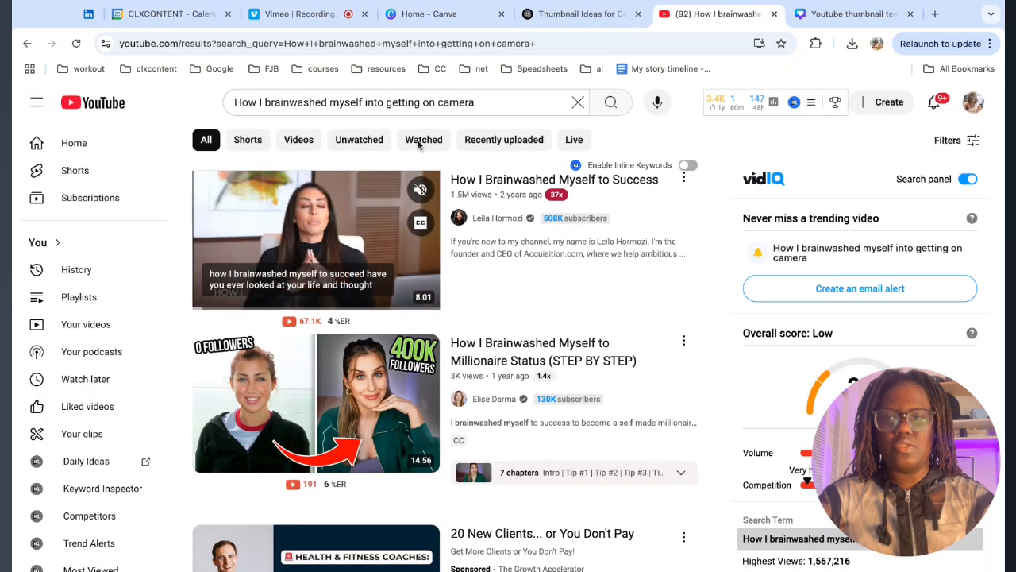
click(558, 16)
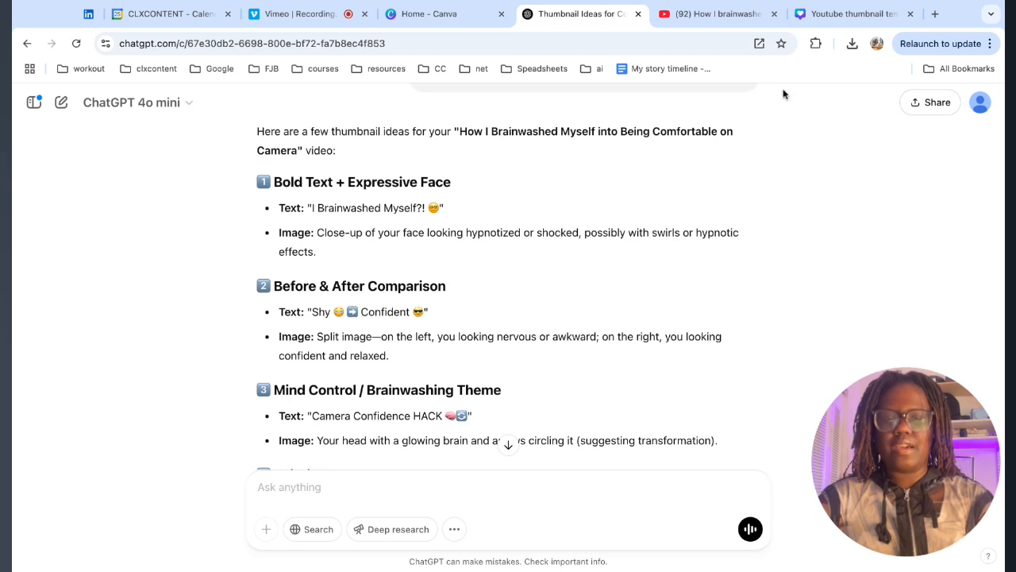
click(844, 14)
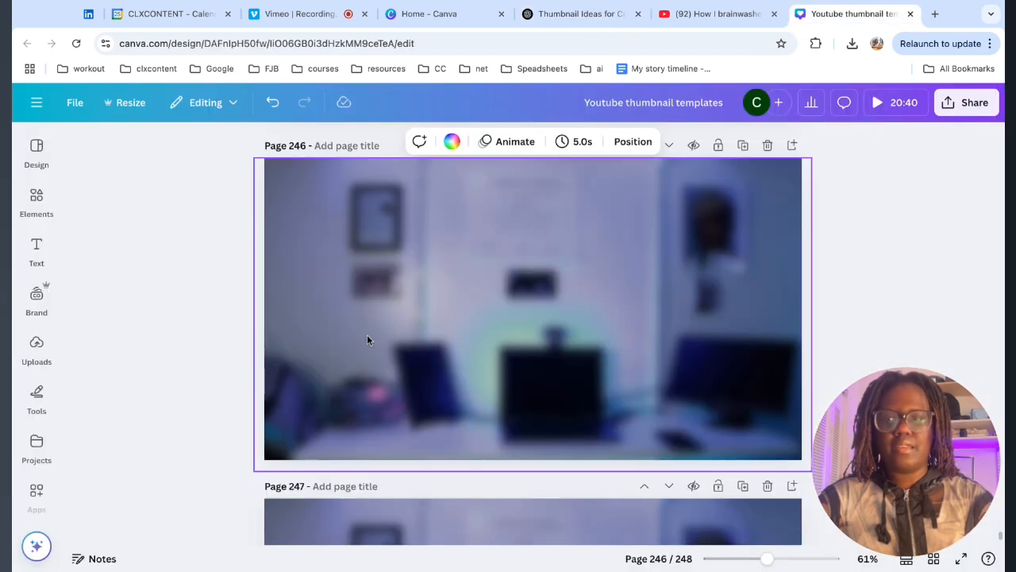
Step: Add a two-column grid filling page 246 for the before-and-after split and select it
click(33, 208)
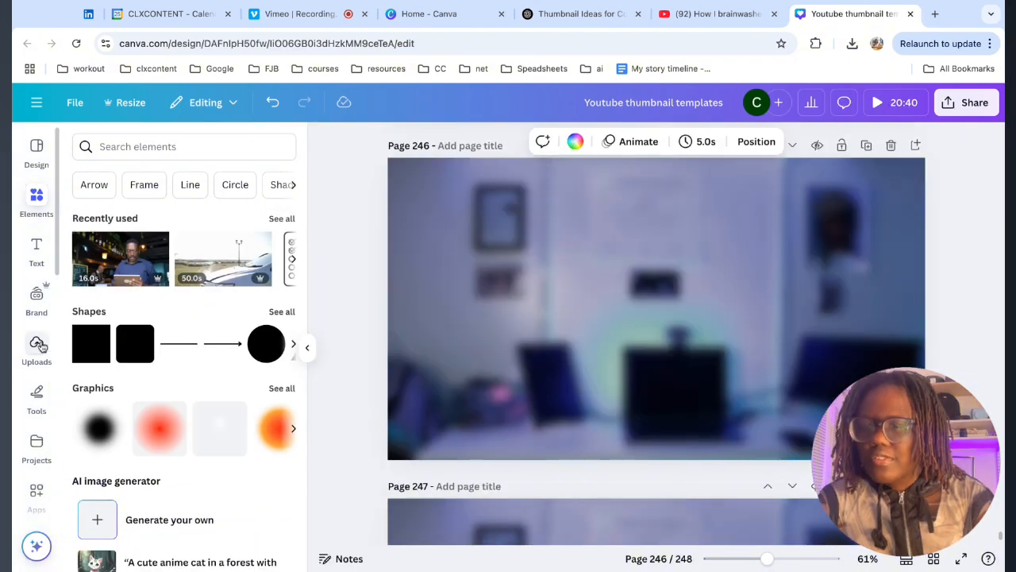
scroll(40, 349, down, 5)
scroll(42, 352, down, 2)
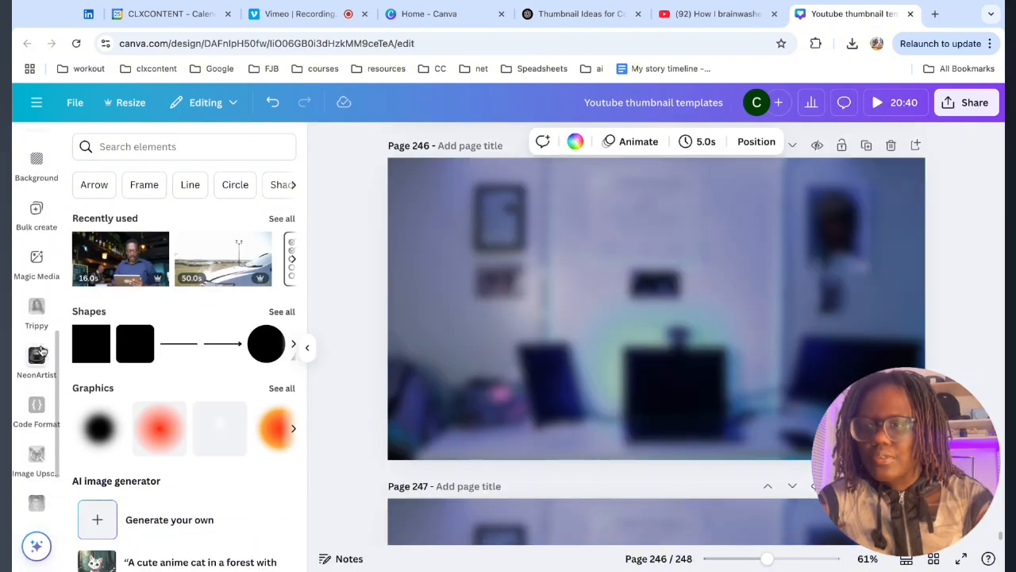
scroll(42, 397, down, 3)
scroll(40, 381, up, 7)
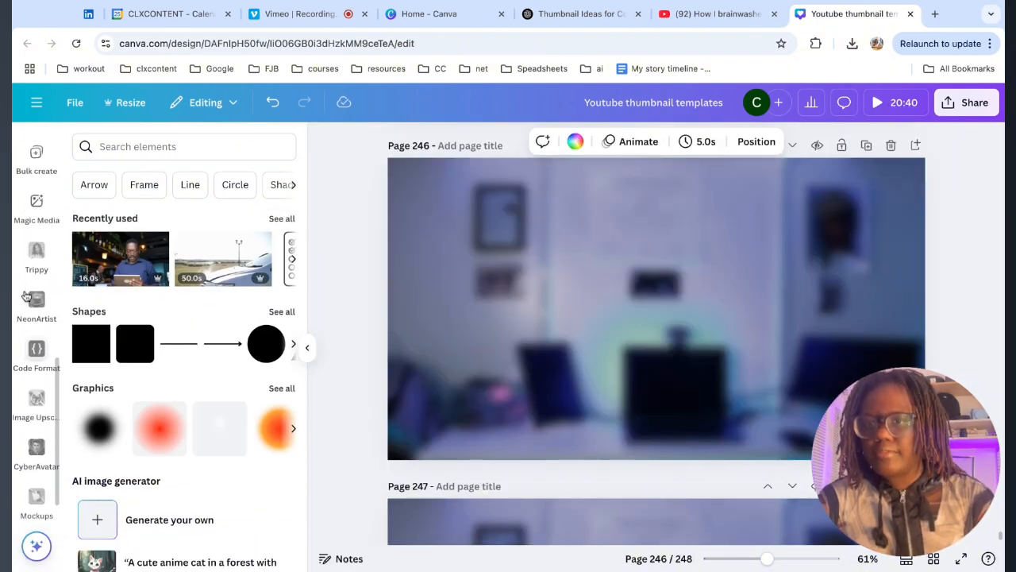
scroll(26, 295, up, 4)
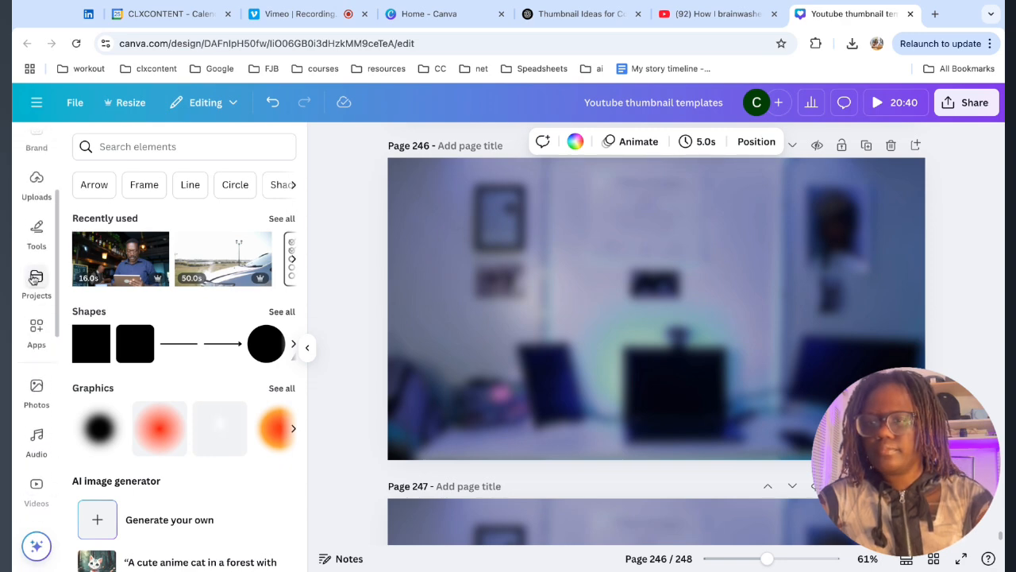
scroll(133, 308, down, 15)
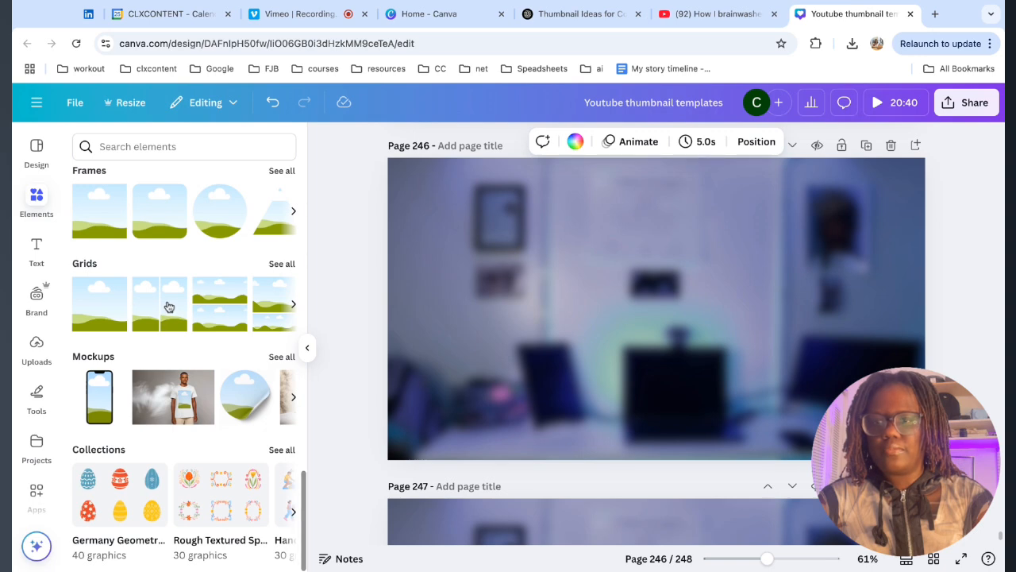
click(165, 304)
click(345, 288)
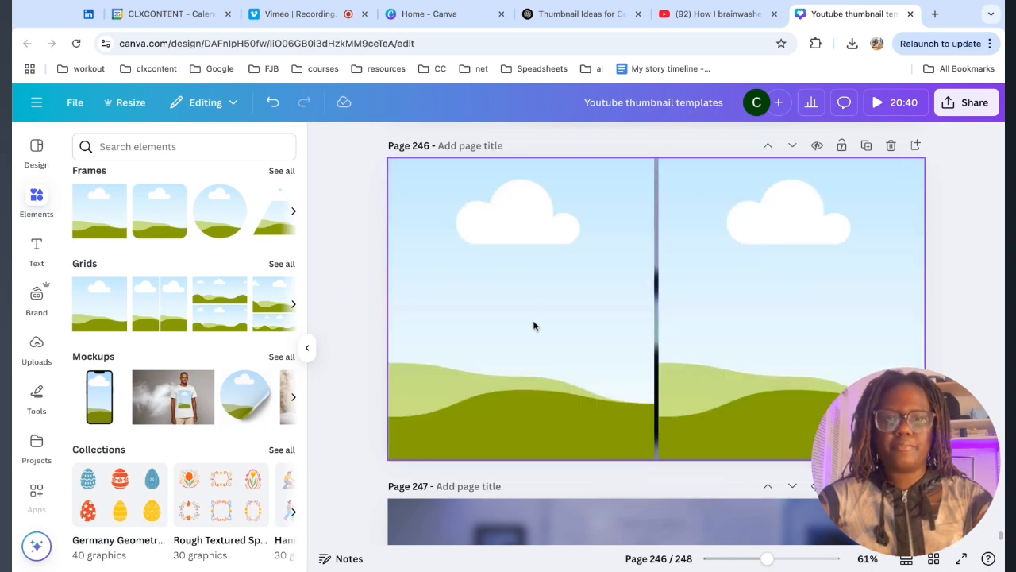
click(540, 320)
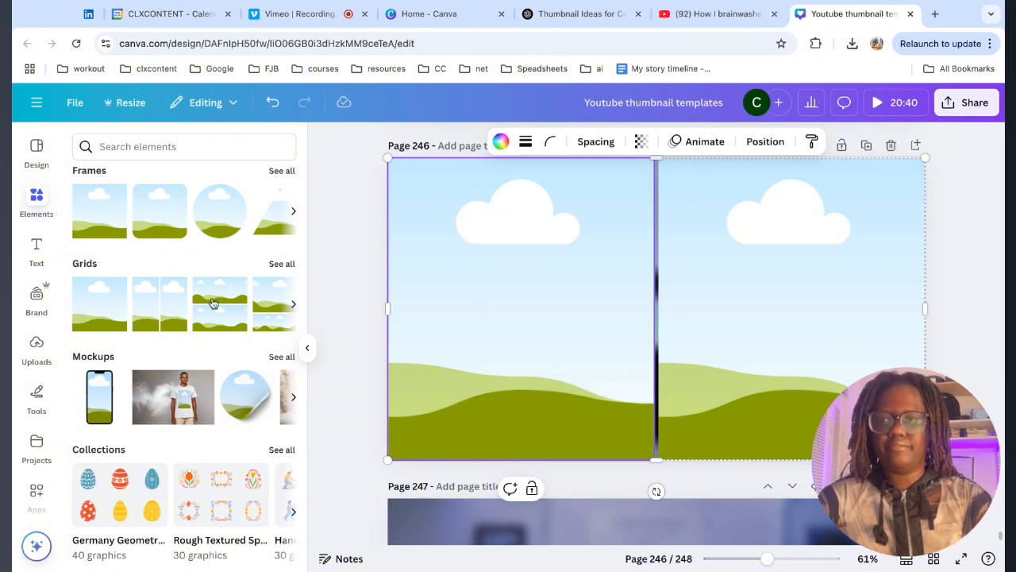
scroll(175, 346, up, 7)
scroll(175, 346, up, 5)
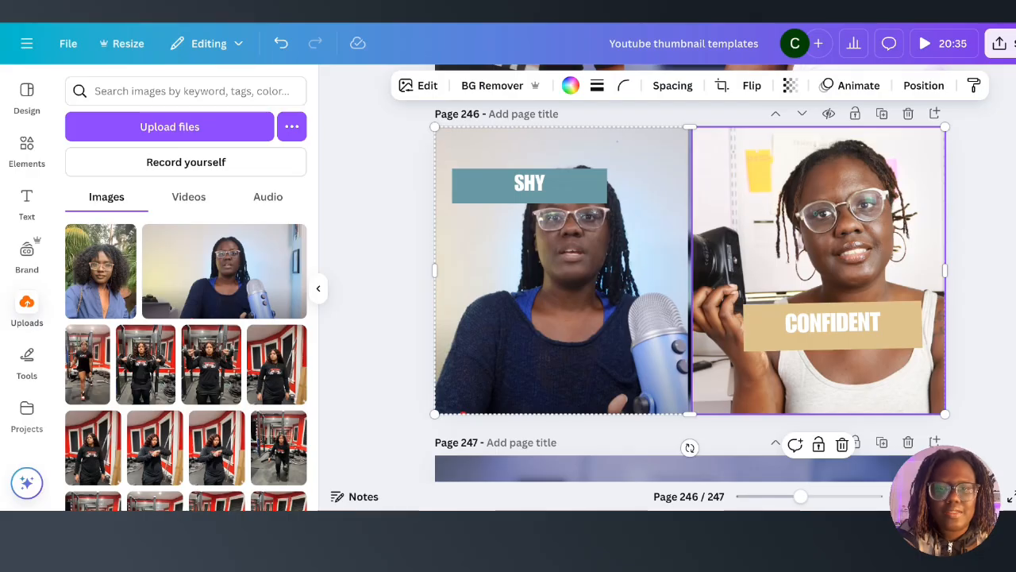
Step: Move the SHY label above the head in the first photo and the CONFIDENT label lower on the chest in the second
click(515, 181)
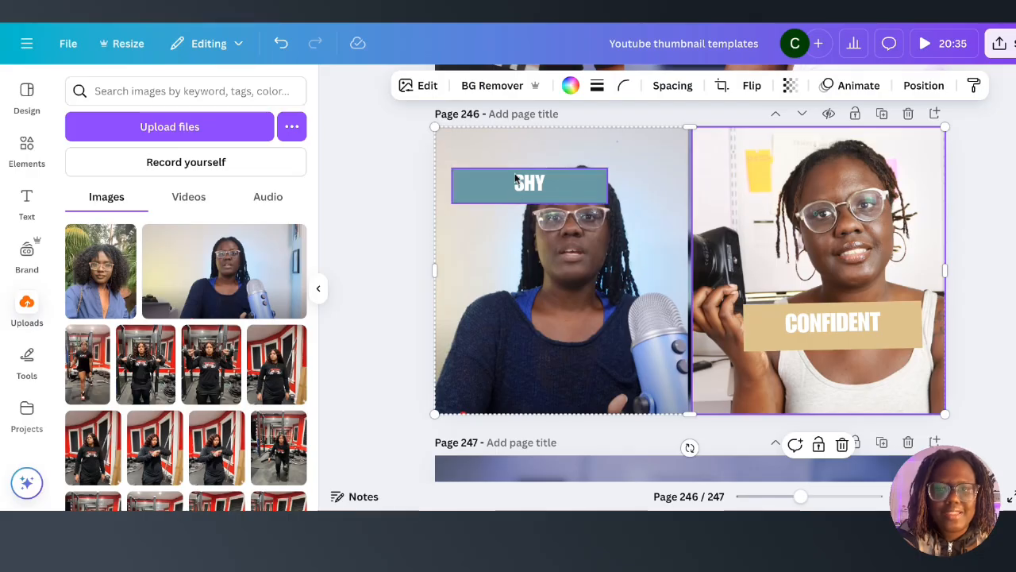
drag(514, 181, 519, 142)
click(831, 325)
drag(832, 327, 837, 359)
scroll(824, 332, down, 1)
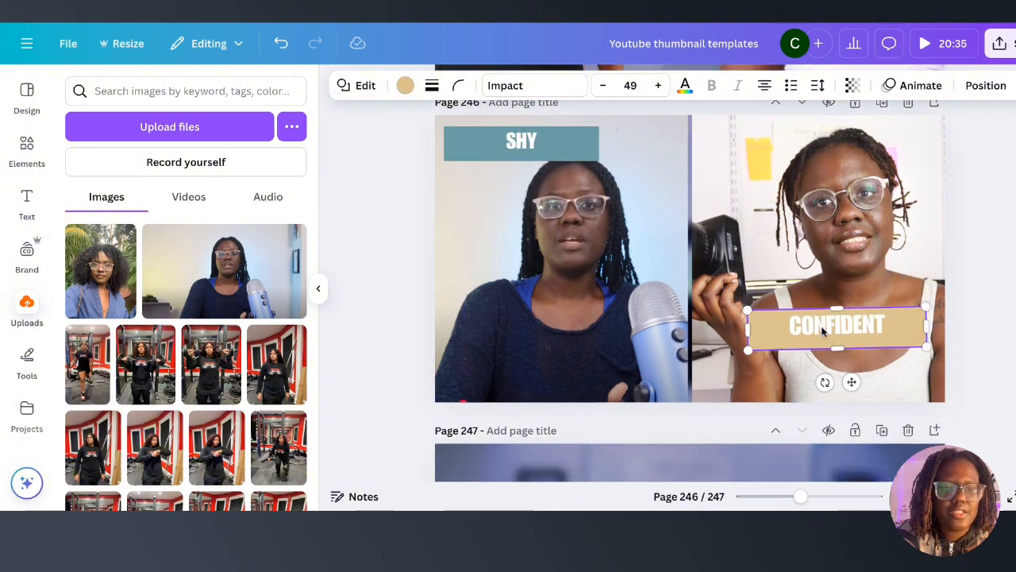
Step: Duplicate page 246 and replace the copy's SHY photo with the uploaded outdoor portrait in the blue jacket
scroll(824, 332, up, 1)
scroll(824, 332, up, 1)
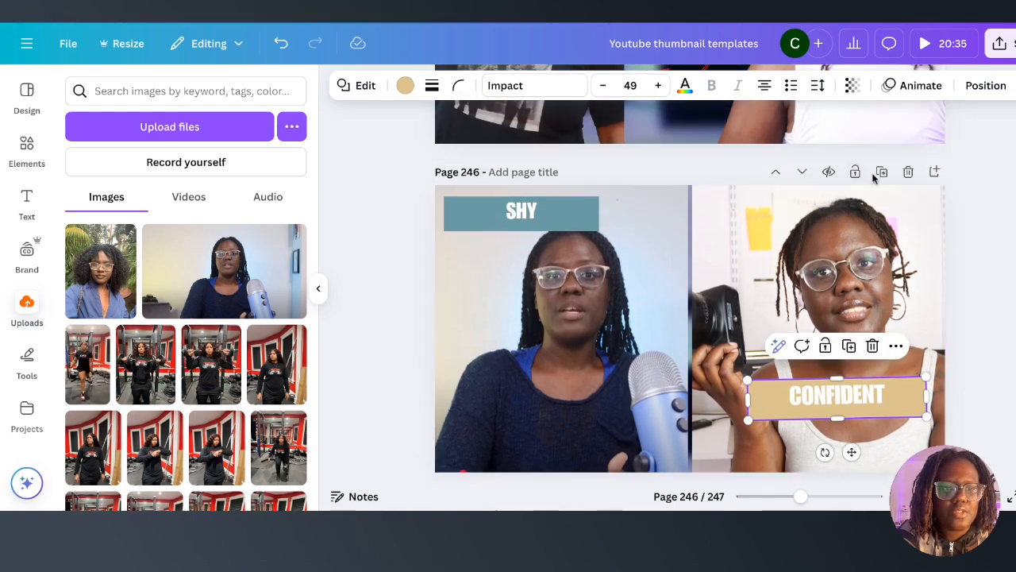
click(881, 172)
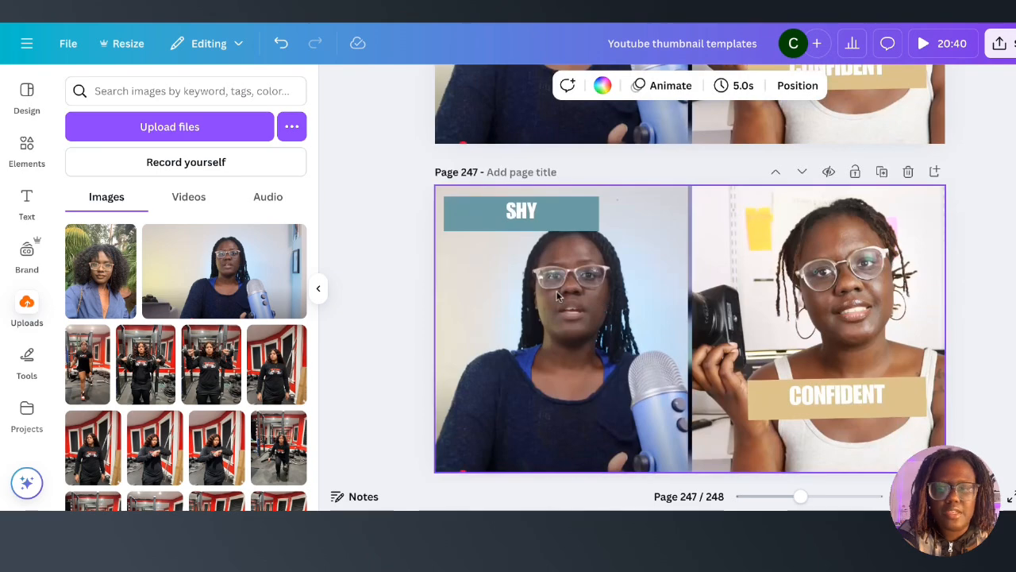
drag(111, 278, 580, 220)
Step: Find the uploaded photo of the smiling woman seated in a white ruffled top and place it in page 247's CONFIDENT cell
scroll(251, 332, down, 10)
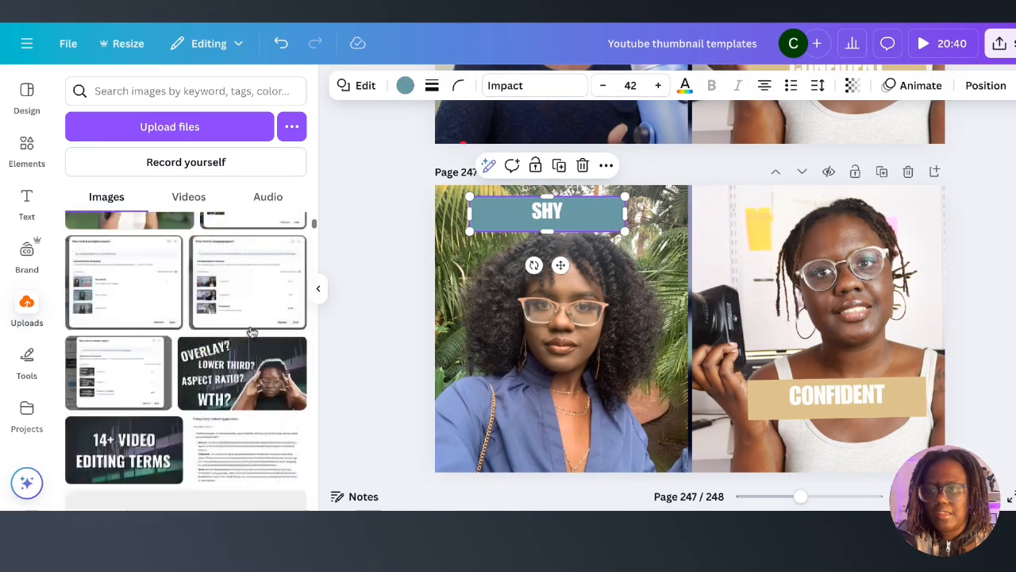
scroll(251, 332, down, 15)
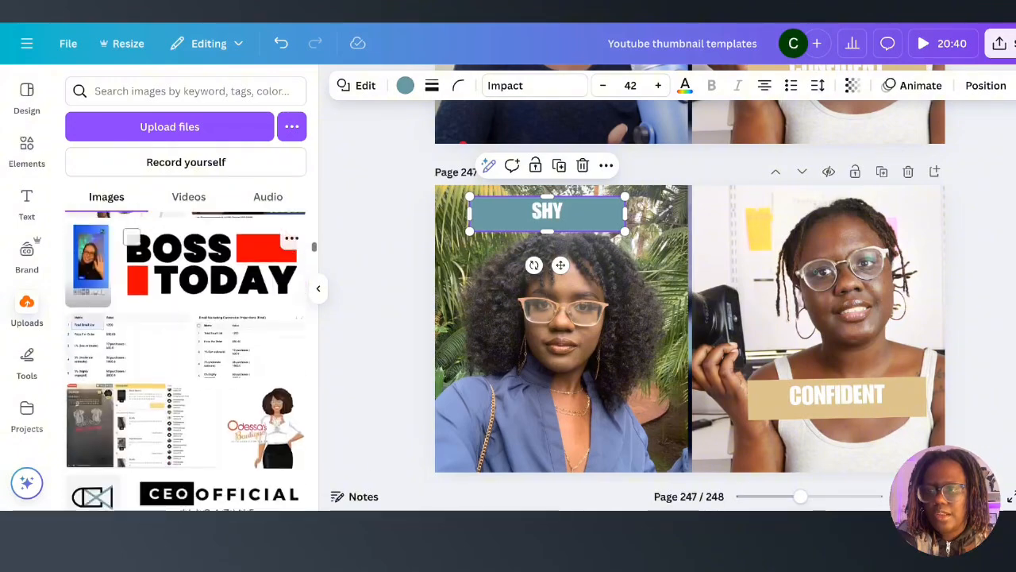
scroll(251, 332, down, 15)
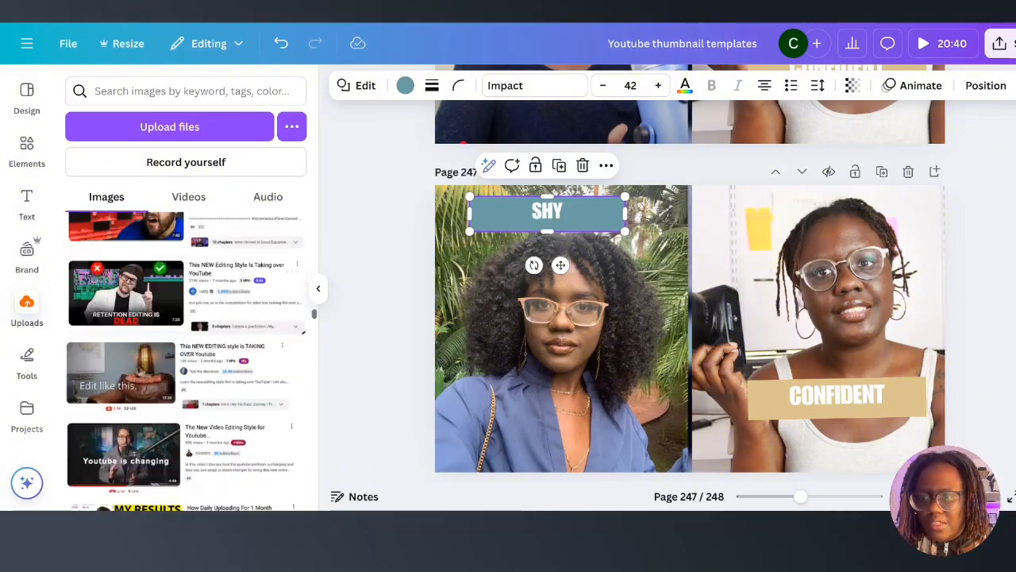
scroll(251, 332, down, 15)
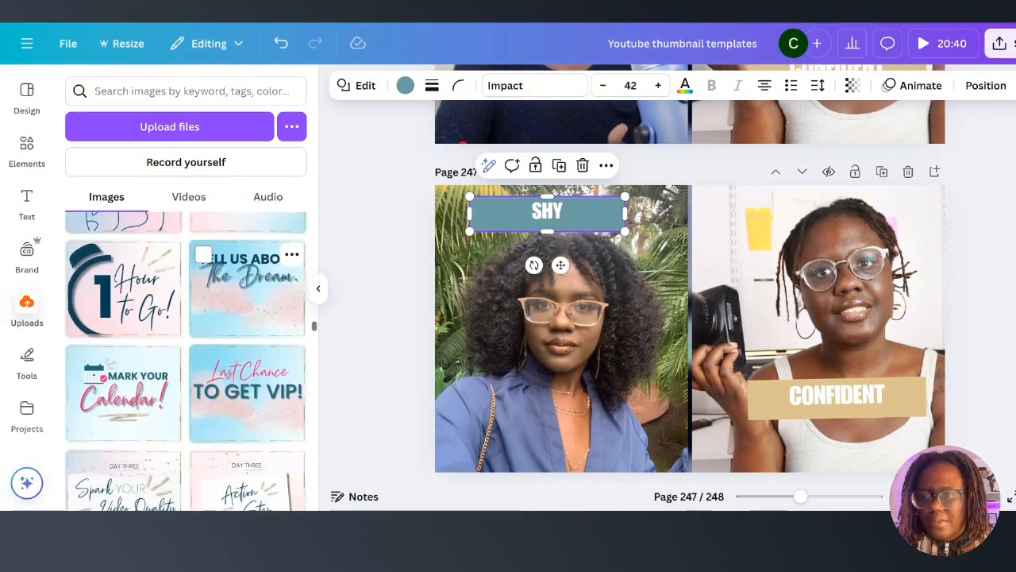
scroll(250, 332, down, 15)
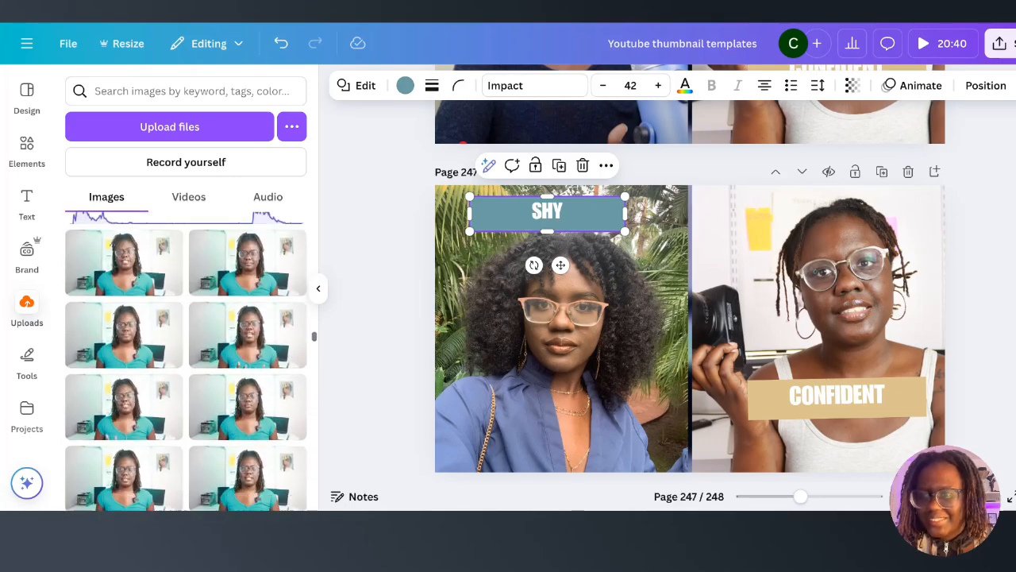
scroll(185, 362, down, 15)
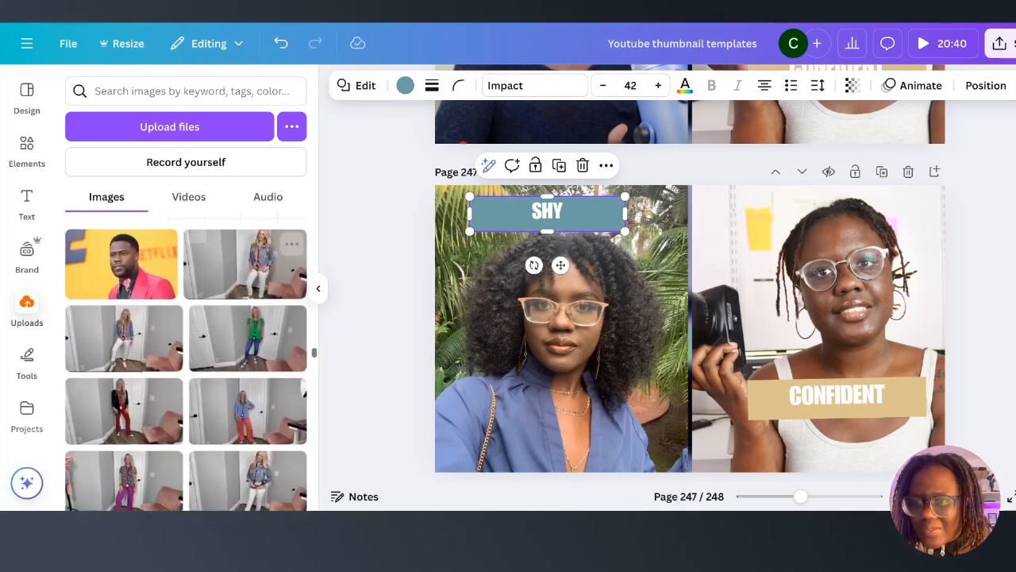
scroll(185, 362, down, 10)
drag(99, 355, 818, 329)
drag(318, 343, 294, 326)
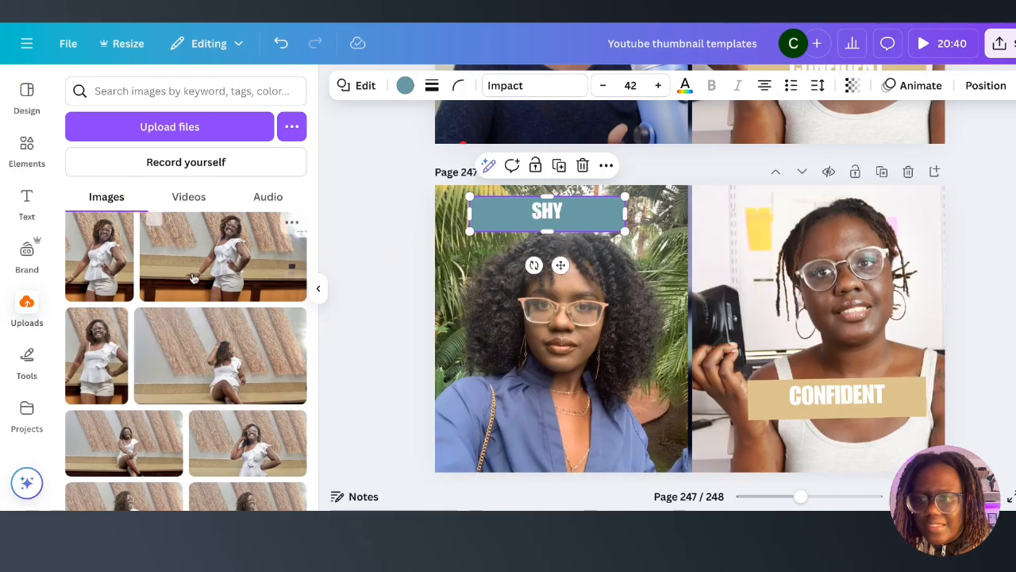
scroll(230, 342, up, 2)
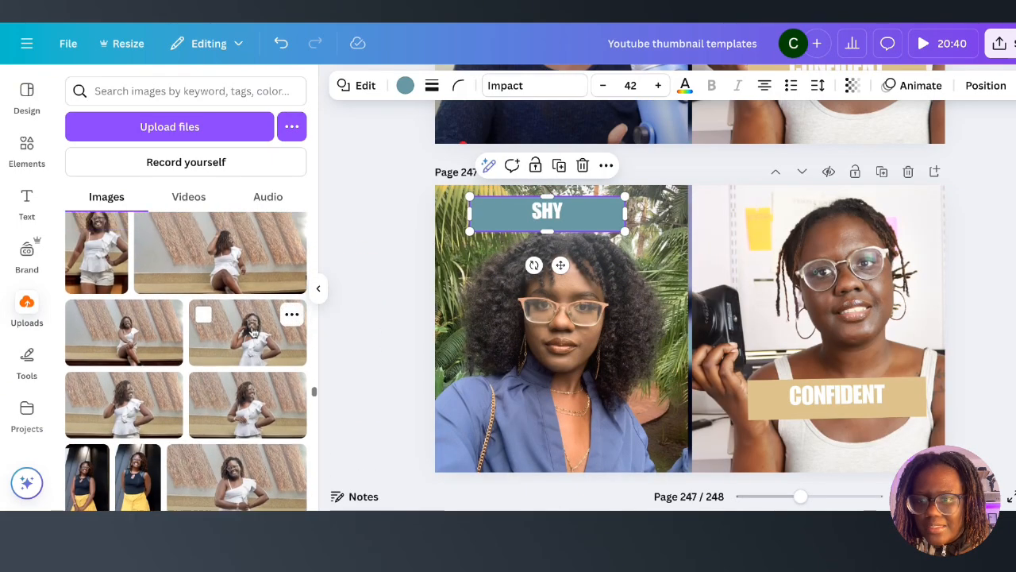
scroll(252, 332, up, 5)
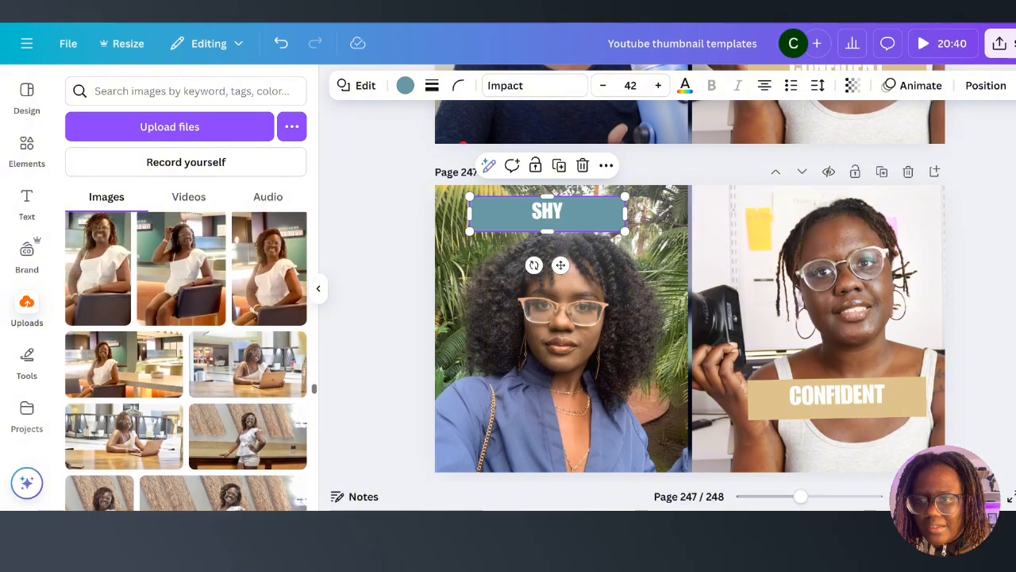
drag(266, 318, 819, 316)
double_click(818, 273)
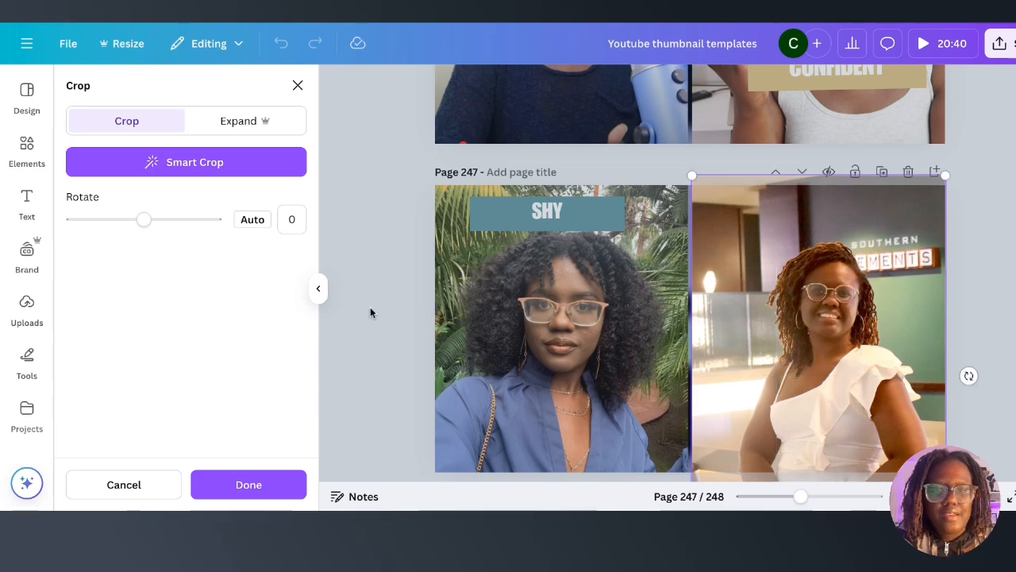
click(395, 314)
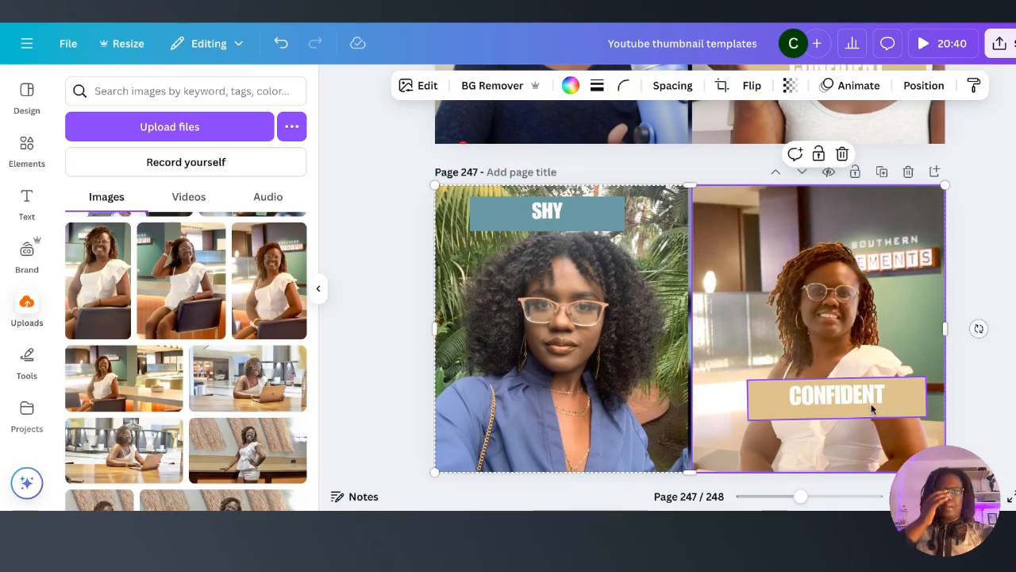
Step: Shift the CONFIDENT photo up within its cell and fit its label across the chest, clear of the face
drag(871, 407, 853, 384)
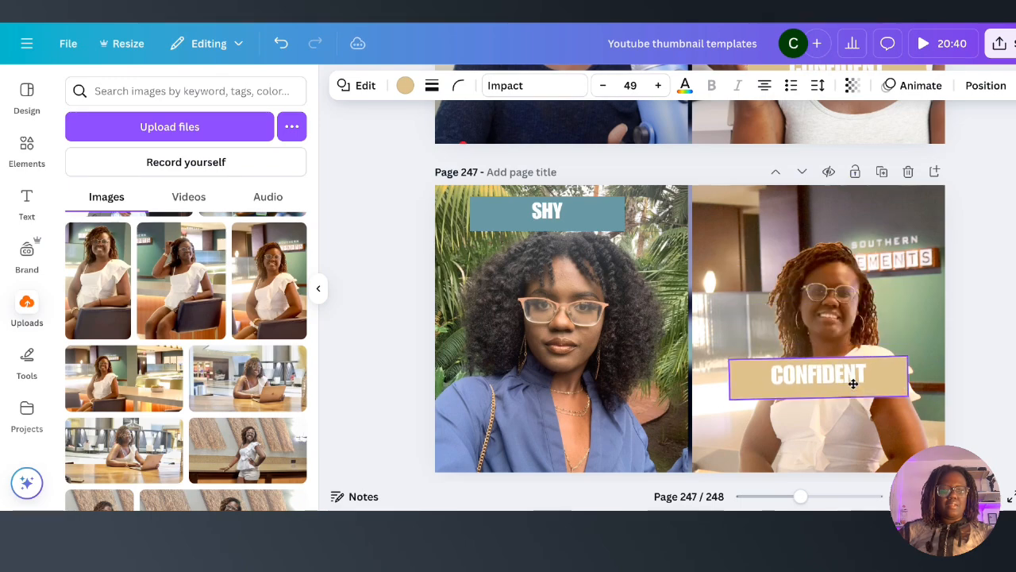
click(825, 261)
double_click(826, 260)
drag(826, 260, 825, 235)
click(1009, 258)
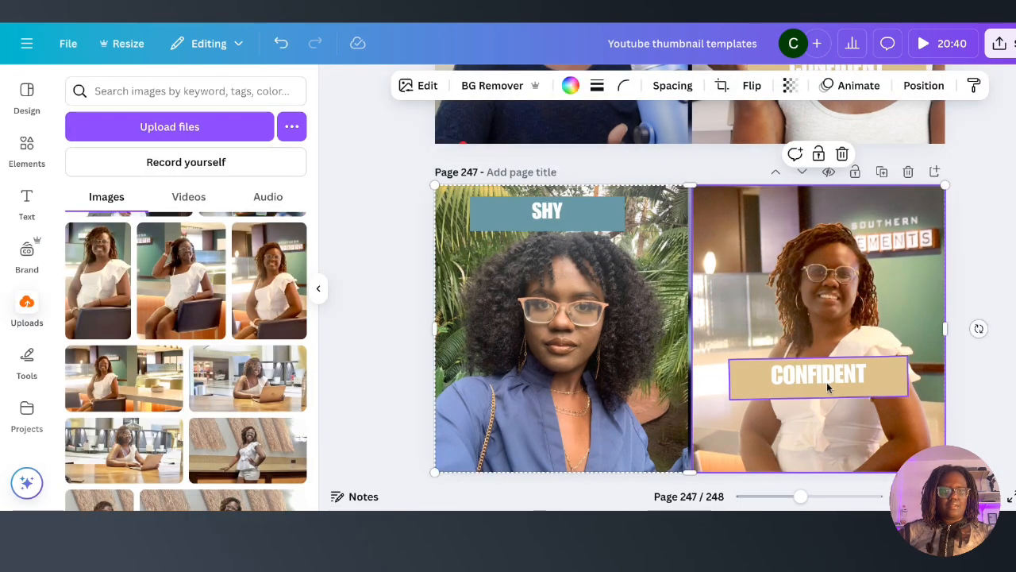
click(806, 383)
mouse_move(729, 358)
mouse_down()
mouse_move(704, 351)
mouse_move(728, 360)
mouse_up()
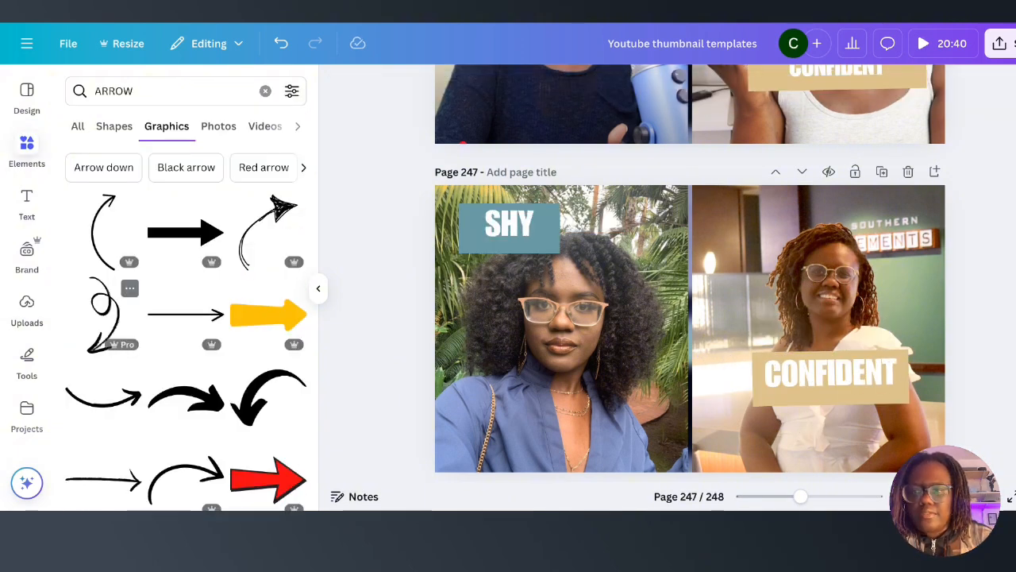
Step: Try a looped black arrow and a rotated, sketched curved arrow between the two photos on page 247
click(103, 314)
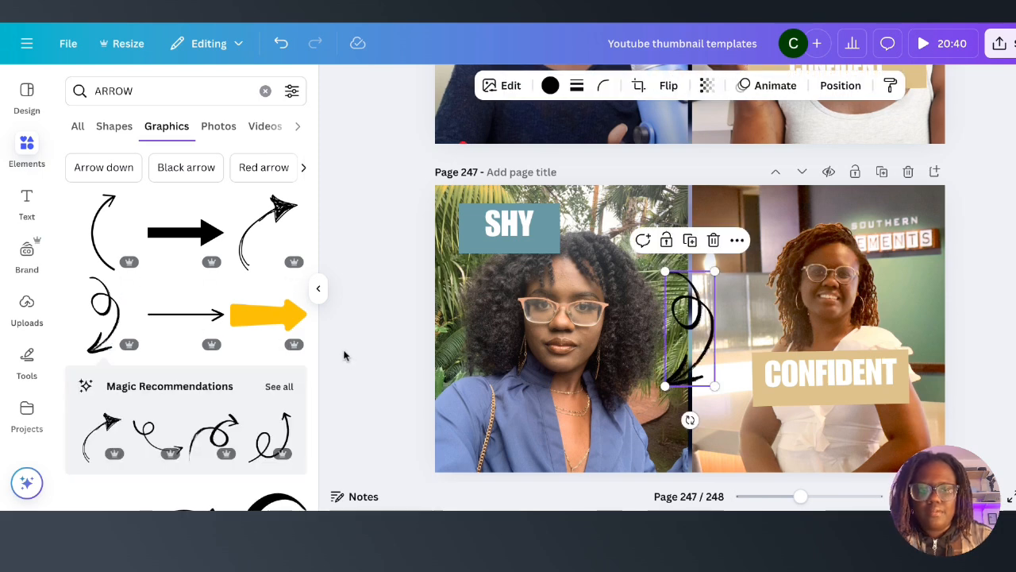
key(Delete)
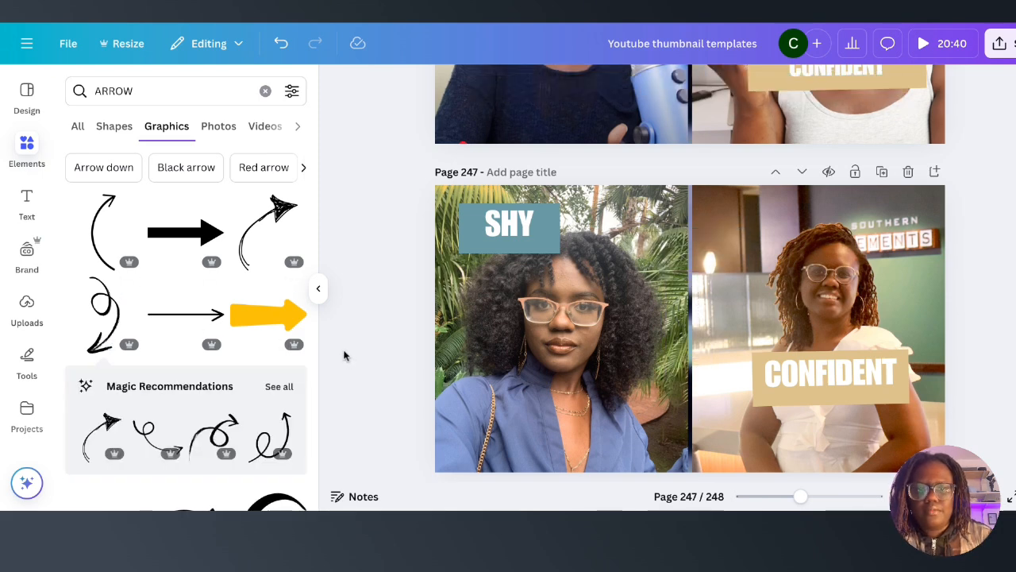
click(270, 227)
drag(694, 332, 695, 323)
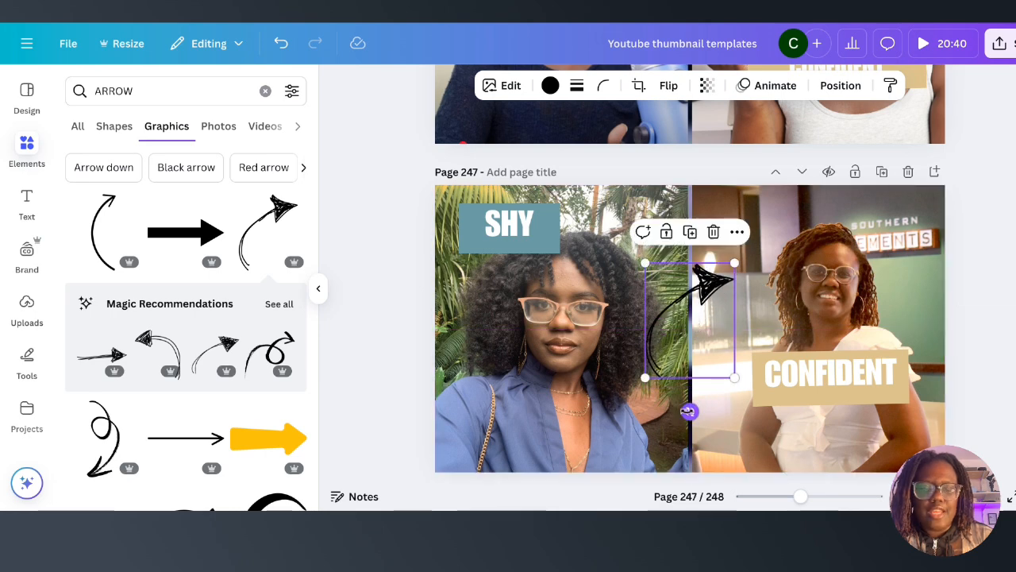
mouse_move(689, 411)
mouse_down()
mouse_move(749, 386)
mouse_move(746, 236)
mouse_up()
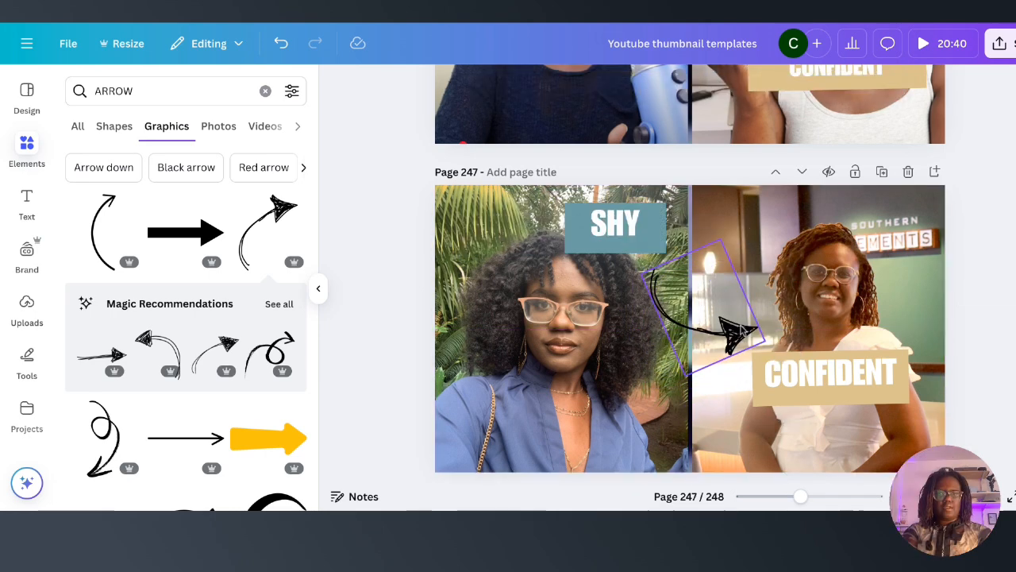
click(741, 334)
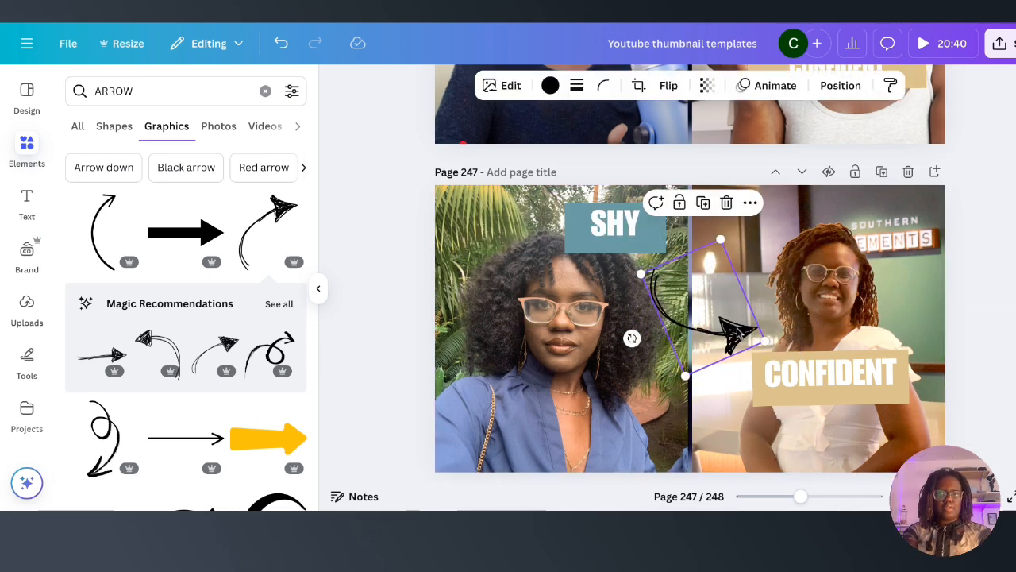
click(550, 85)
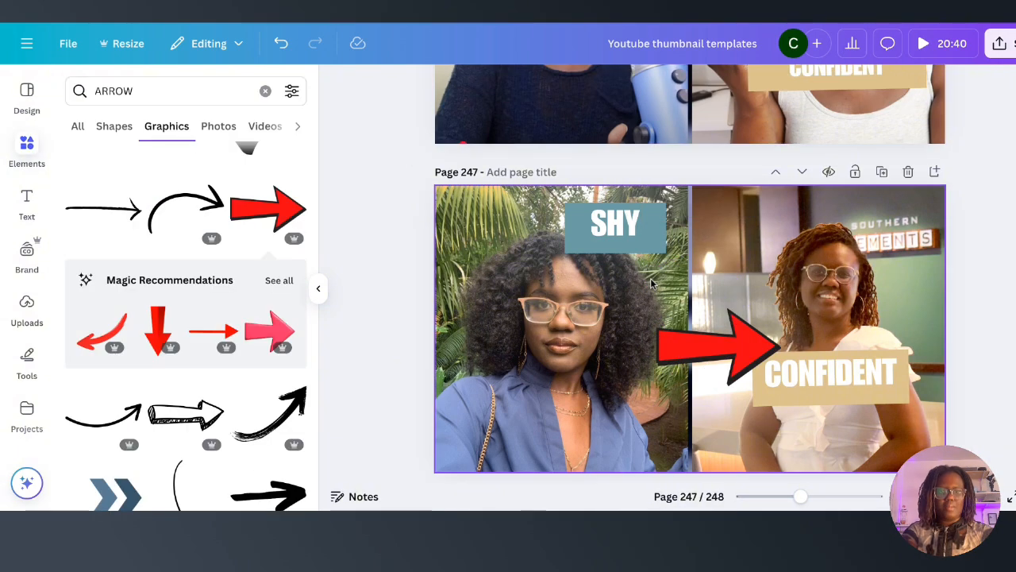
Step: Place the red block arrow across the divider on page 247, pointing at the CONFIDENT photo, and recolour its fill white (#ffffff)
drag(659, 304, 651, 279)
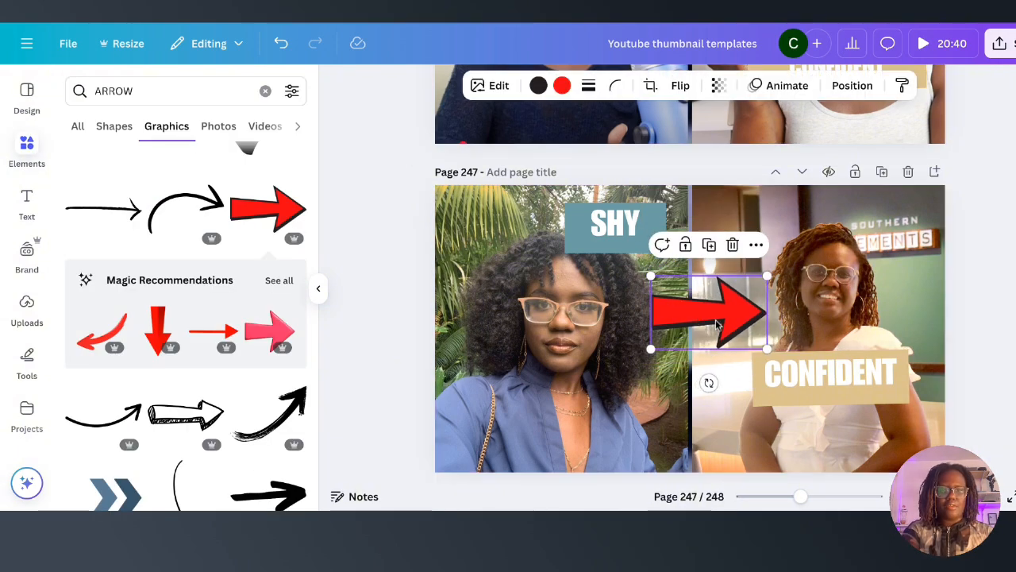
drag(720, 326, 710, 320)
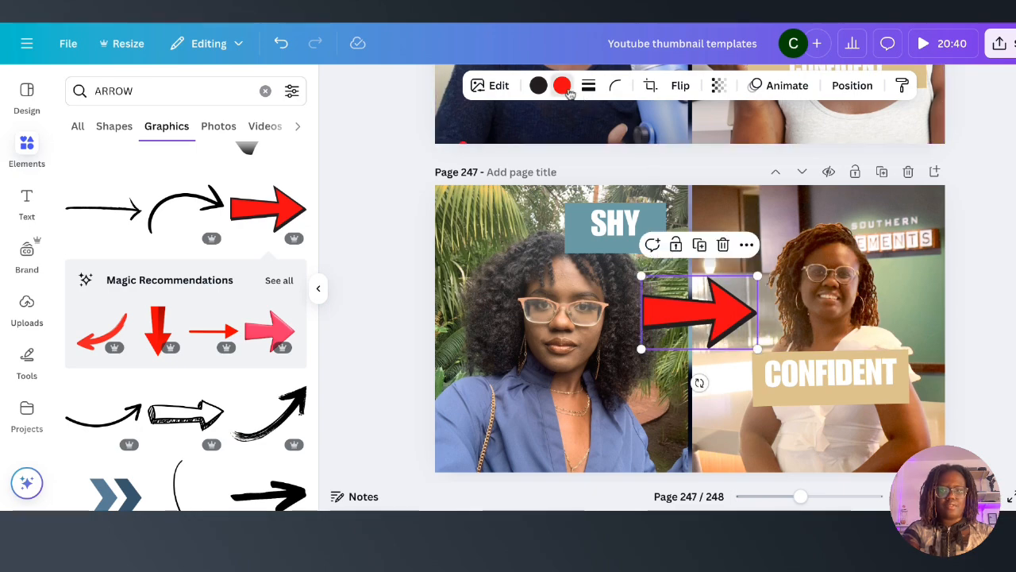
click(562, 85)
scroll(165, 324, down, 4)
click(166, 272)
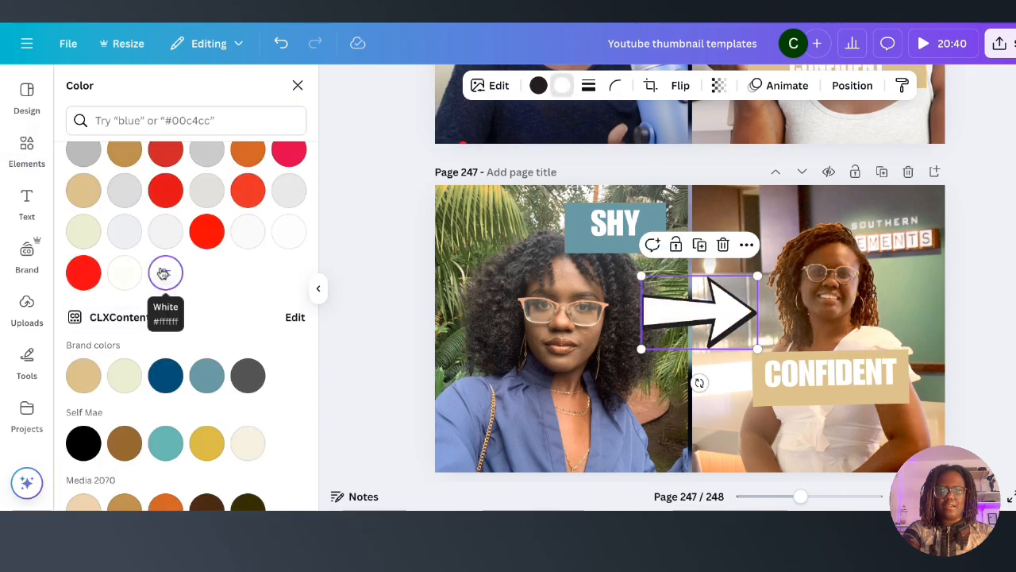
click(378, 306)
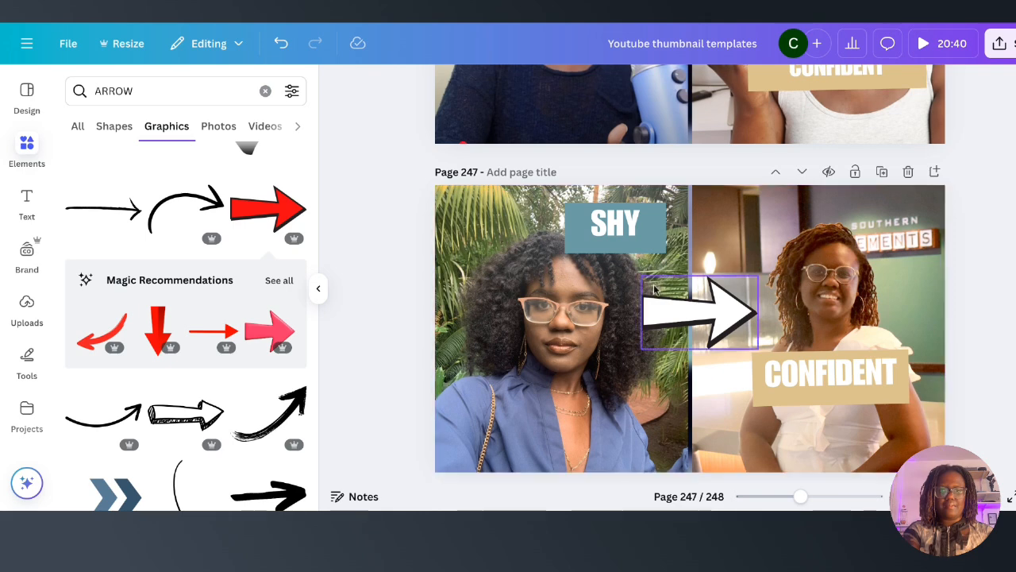
Step: Shrink the white arrow slightly and reposition it over the divider between the two photos
click(686, 297)
drag(642, 276, 650, 282)
drag(697, 332, 696, 326)
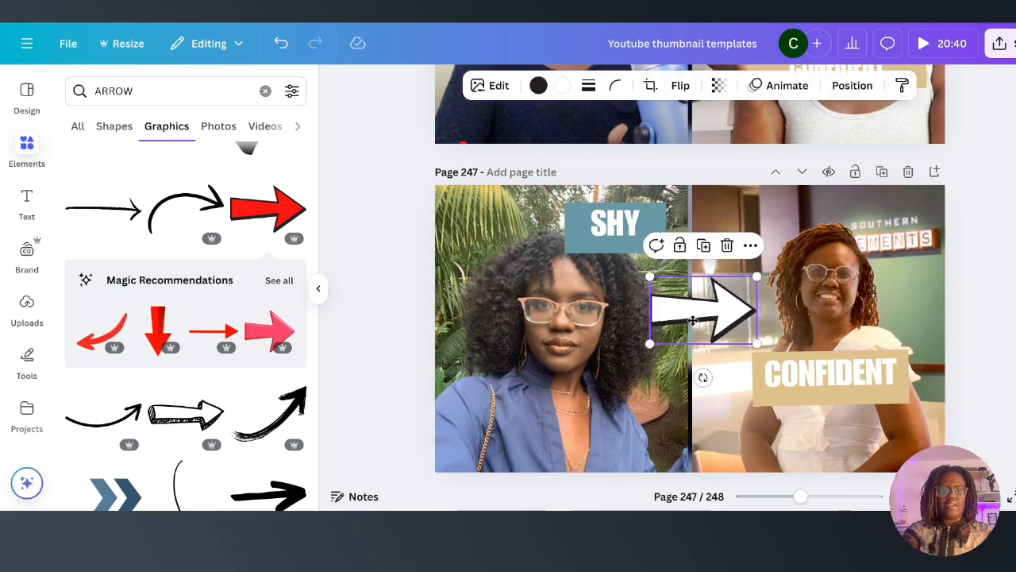
click(616, 378)
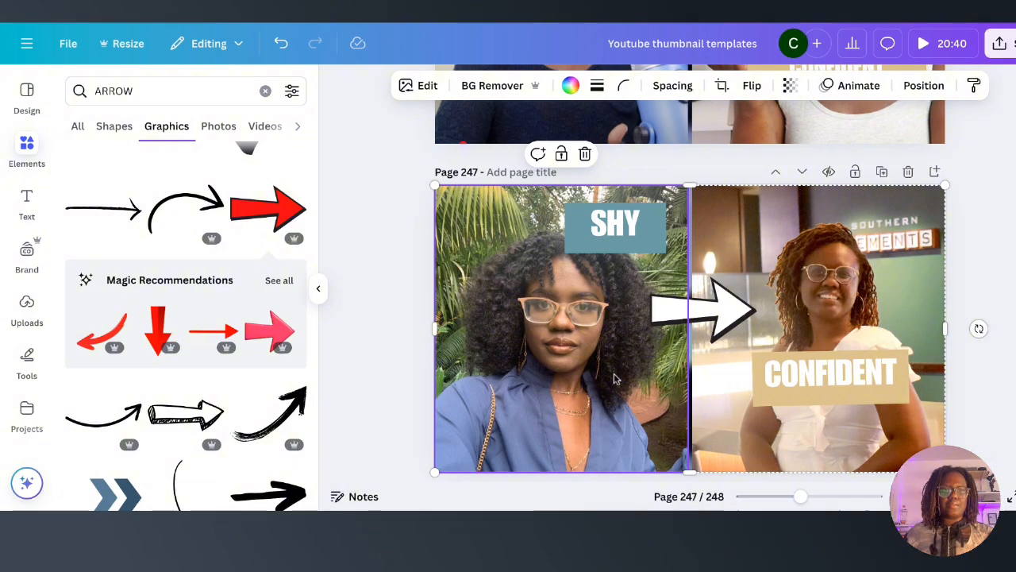
click(686, 322)
Step: Compare the shy-versus-confident thumbnails on pages 246 and 247 and go to the blank blurred-background page 248
scroll(688, 327, up, 3)
scroll(688, 327, up, 2)
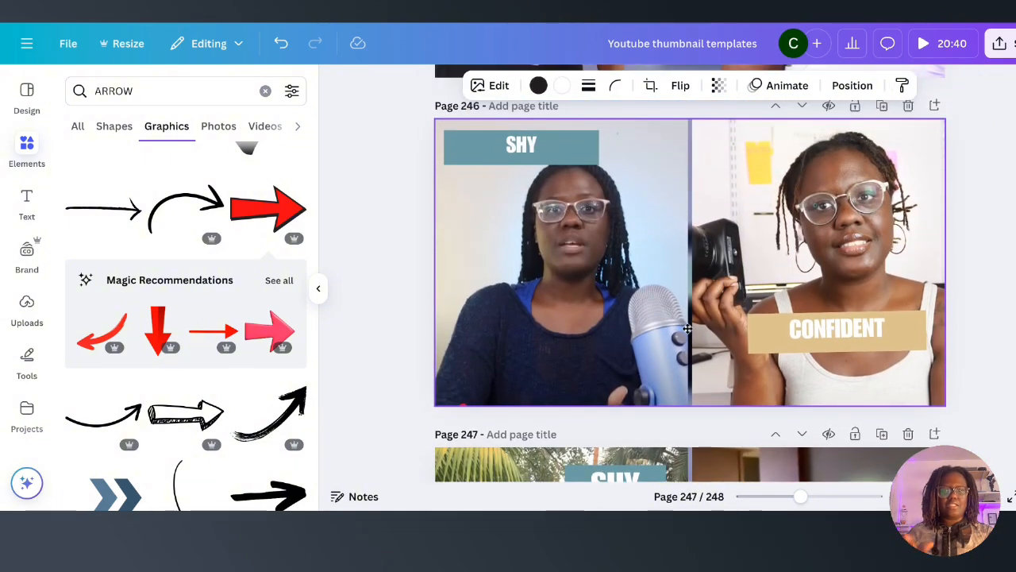
scroll(683, 318, down, 4)
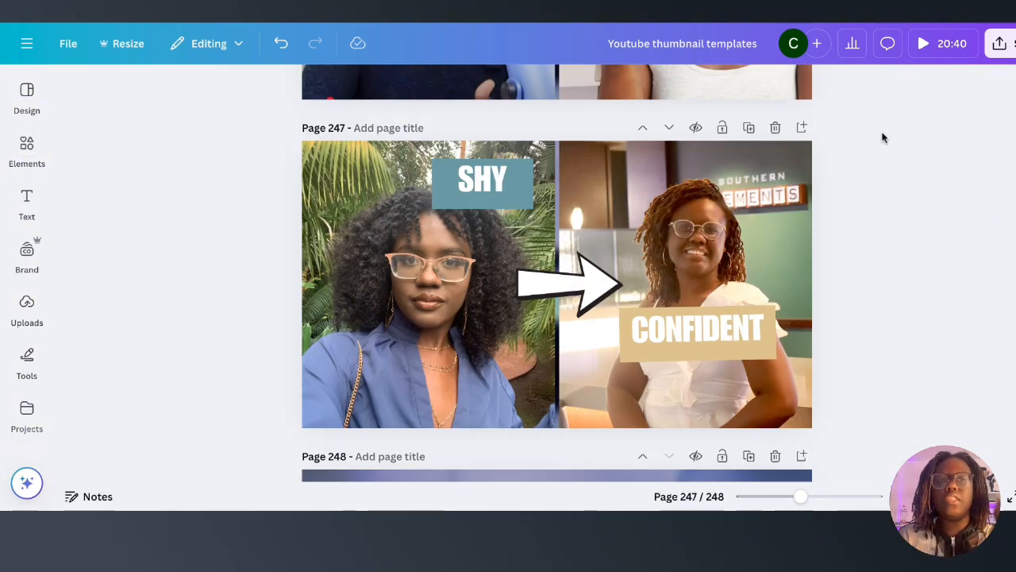
scroll(557, 286, down, 5)
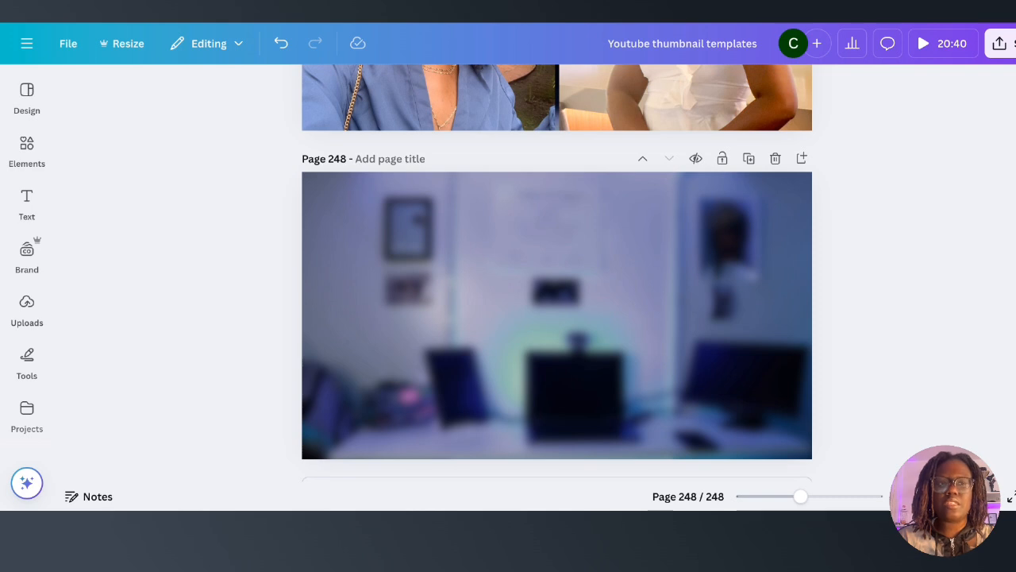
scroll(557, 267, down, 1)
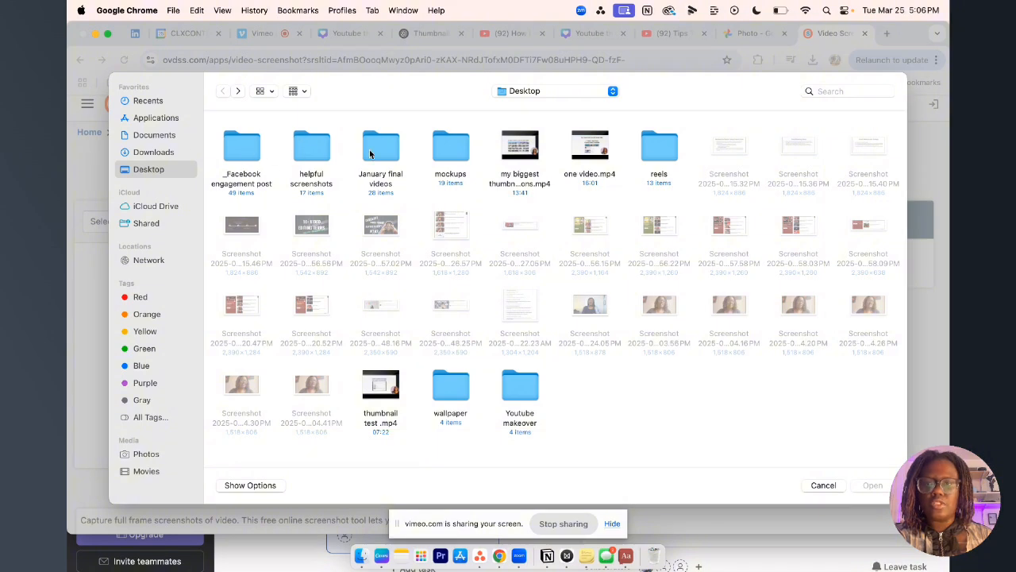
Step: Load camera confidence.mp4 from the January final videos folder into the video screenshot tool
double_click(369, 153)
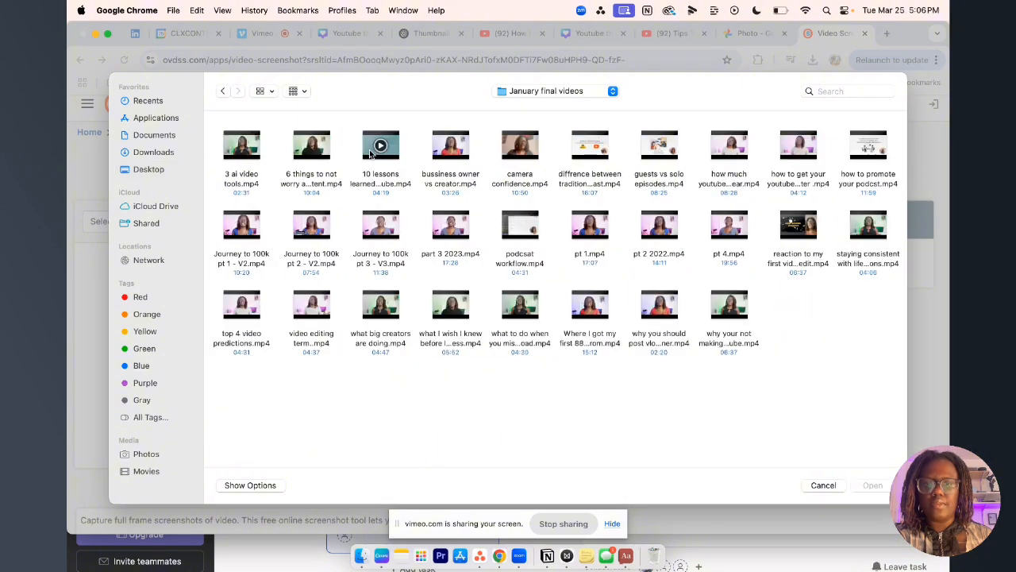
click(510, 155)
double_click(510, 154)
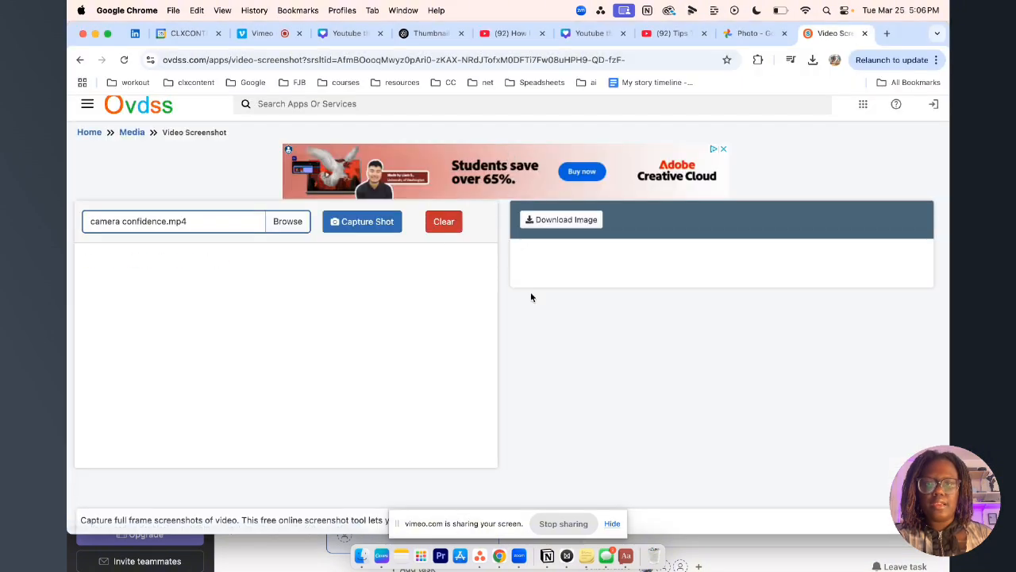
scroll(368, 384, down, 5)
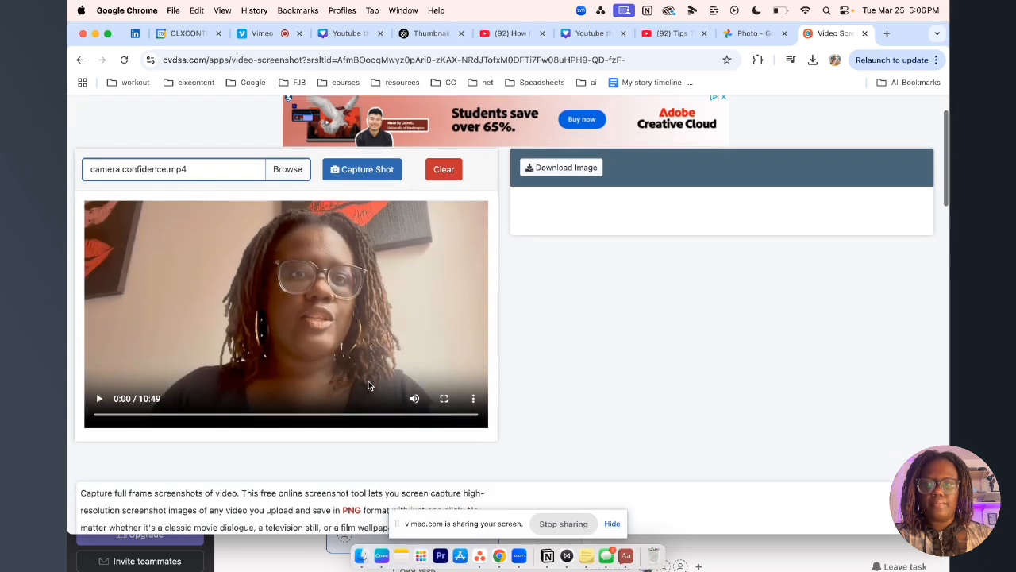
scroll(368, 385, up, 4)
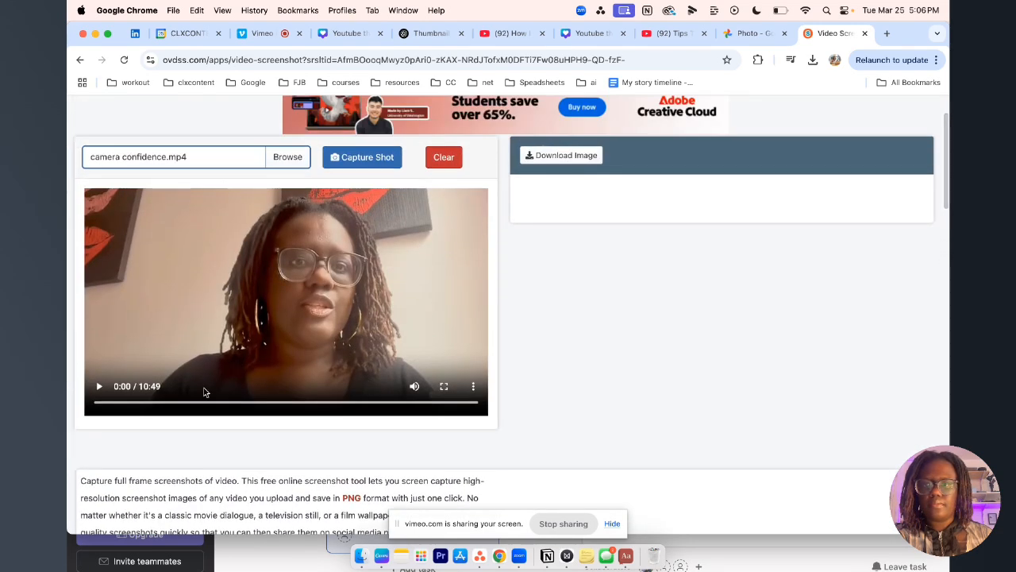
Step: Capture a still from the camera confidence video at 9:57 and download the image
drag(165, 406, 104, 405)
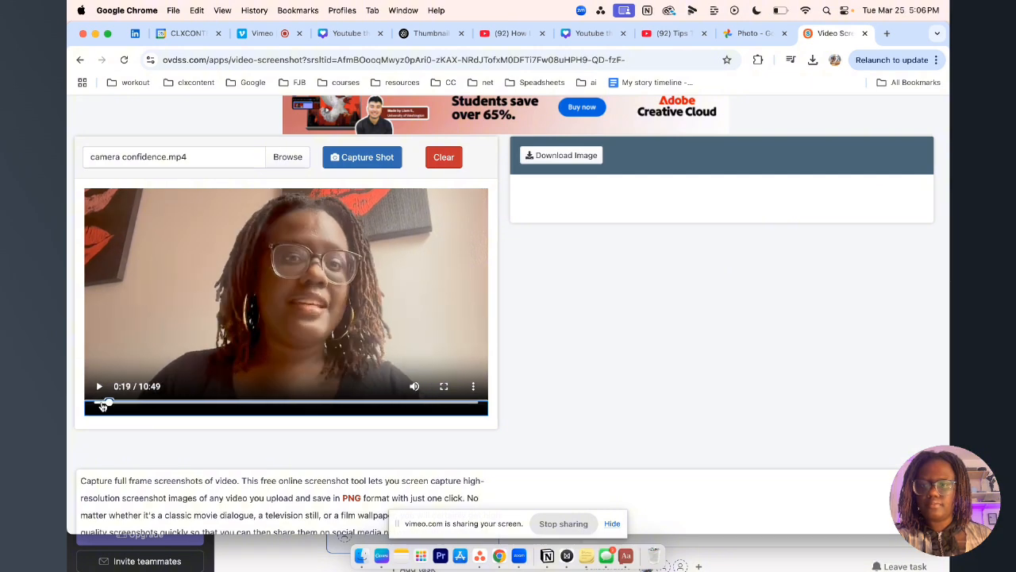
click(366, 161)
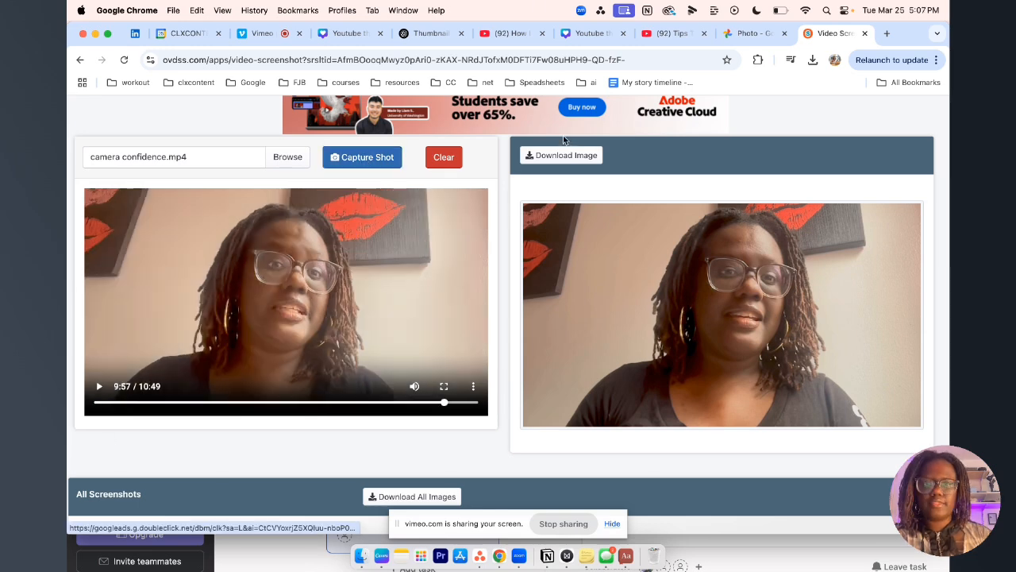
click(548, 159)
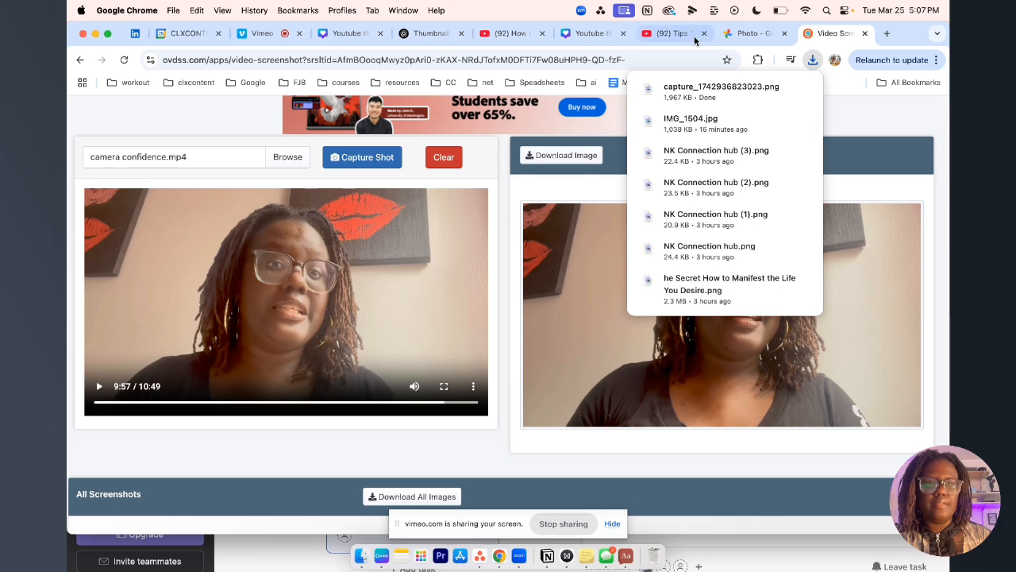
Step: In the Canva thumbnail design, add the uploaded camera confidence still to page 248 and enlarge it to cover the blurred background
click(595, 35)
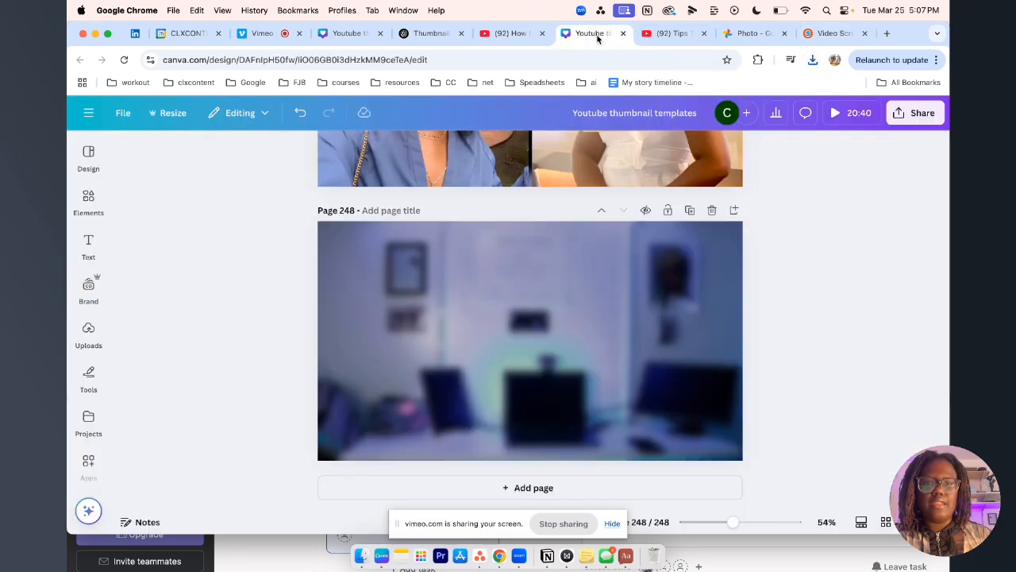
click(88, 332)
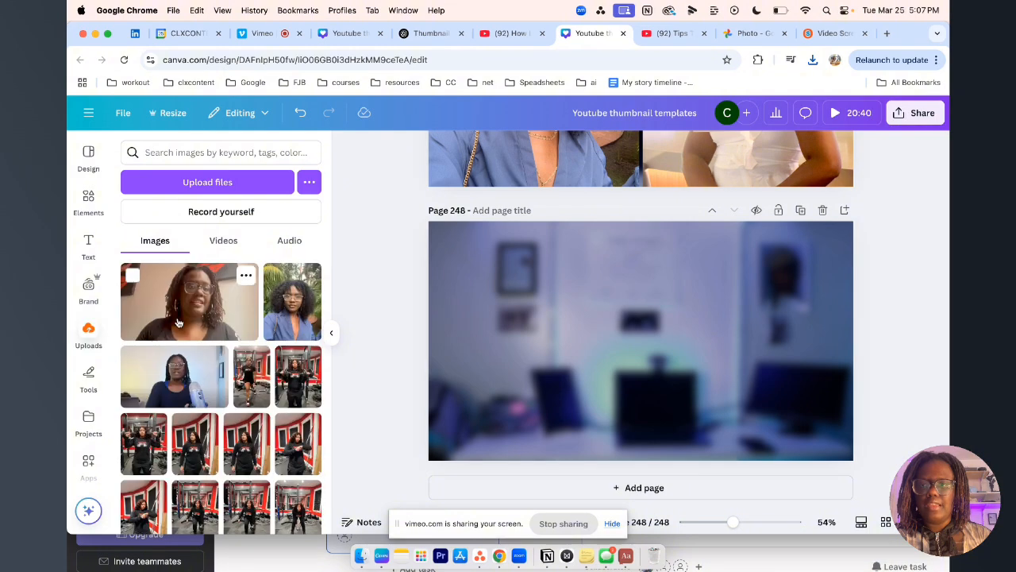
click(178, 323)
drag(613, 370, 555, 338)
drag(741, 397, 852, 448)
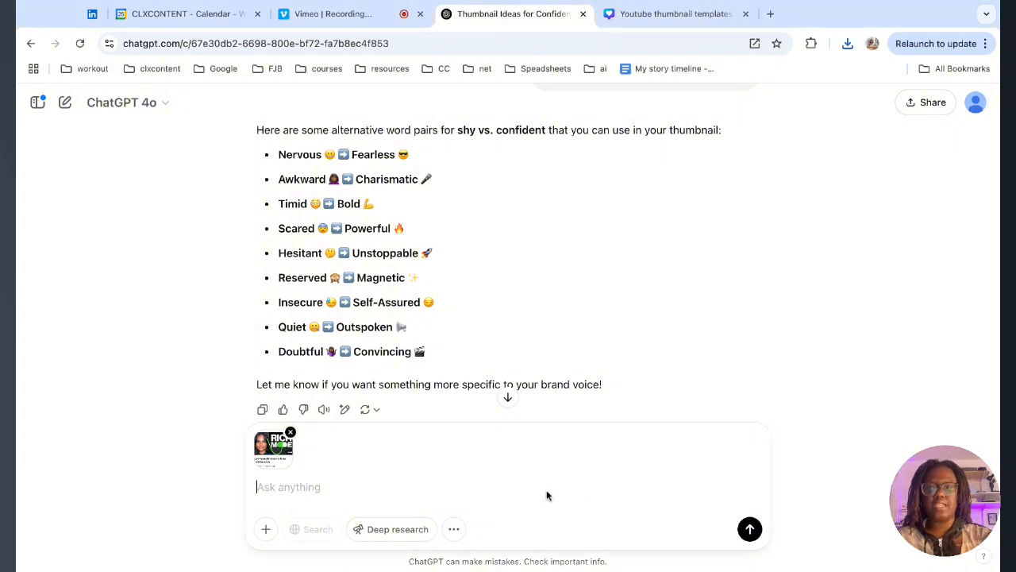
Step: In ChatGPT, send the attached RICH MODE thumbnail with the question "How can I MAKE A THUMBNAIL LIKE THIS THAT APPLYS TO MY CHANNEL"
click(479, 495)
text(HOW )
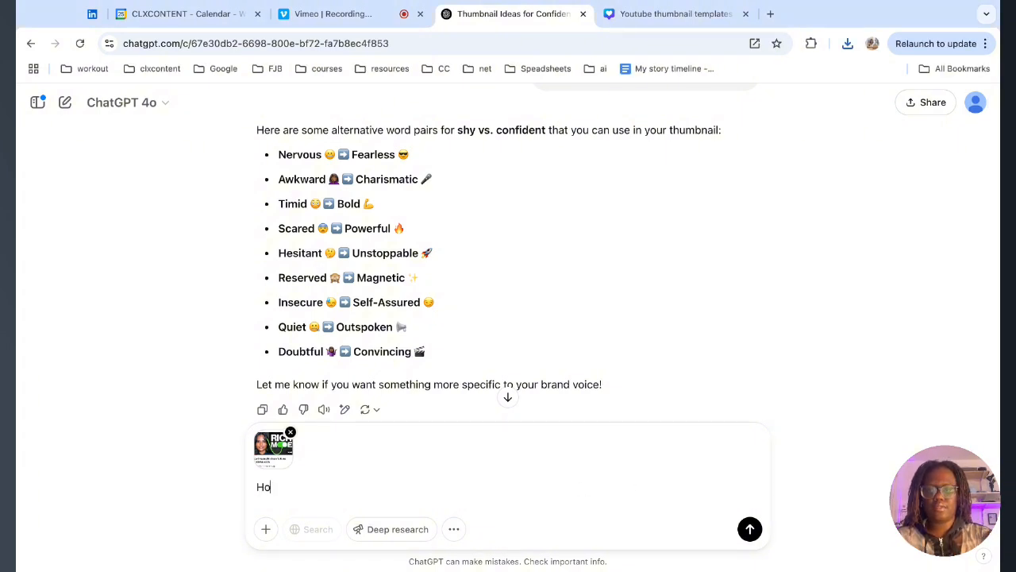
text(can I MA)
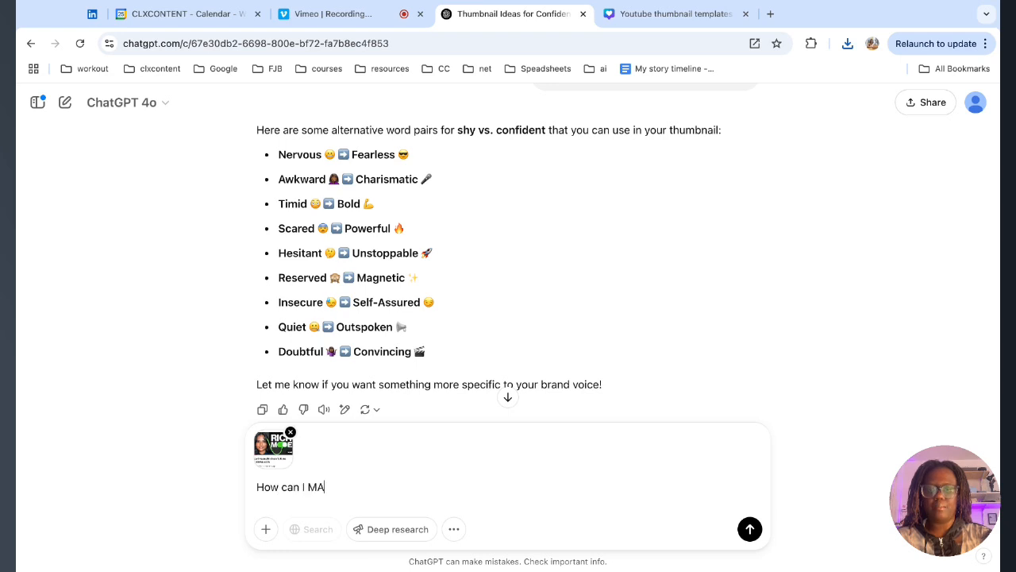
text(KE A THUMBNAIL L)
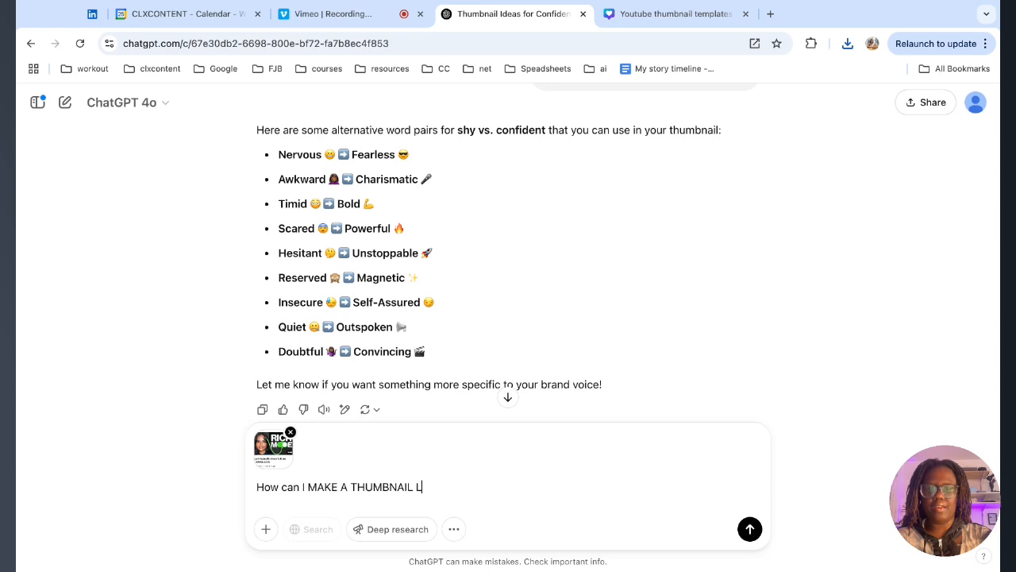
text(IKE THIS THAT APL)
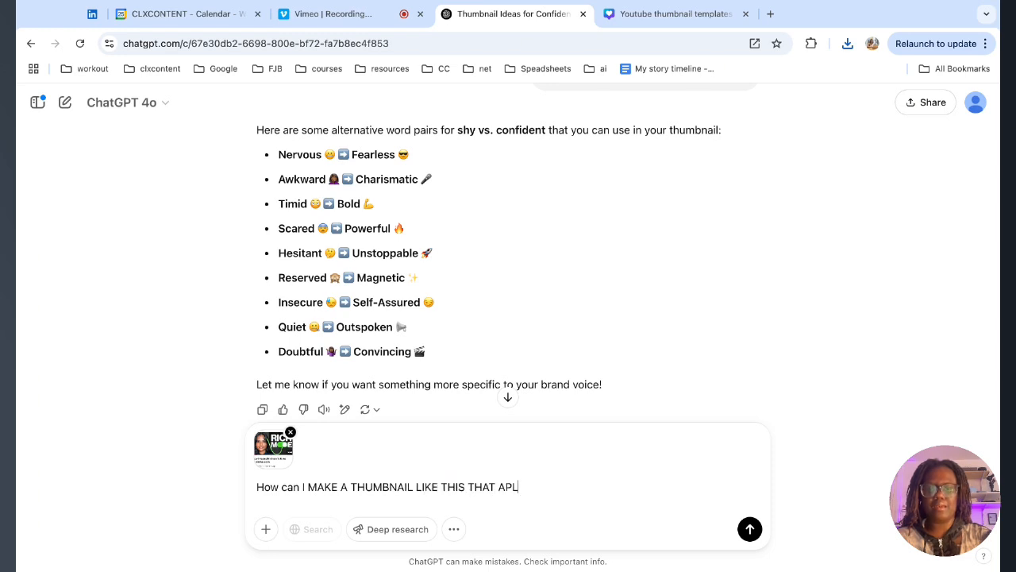
text(LYS )
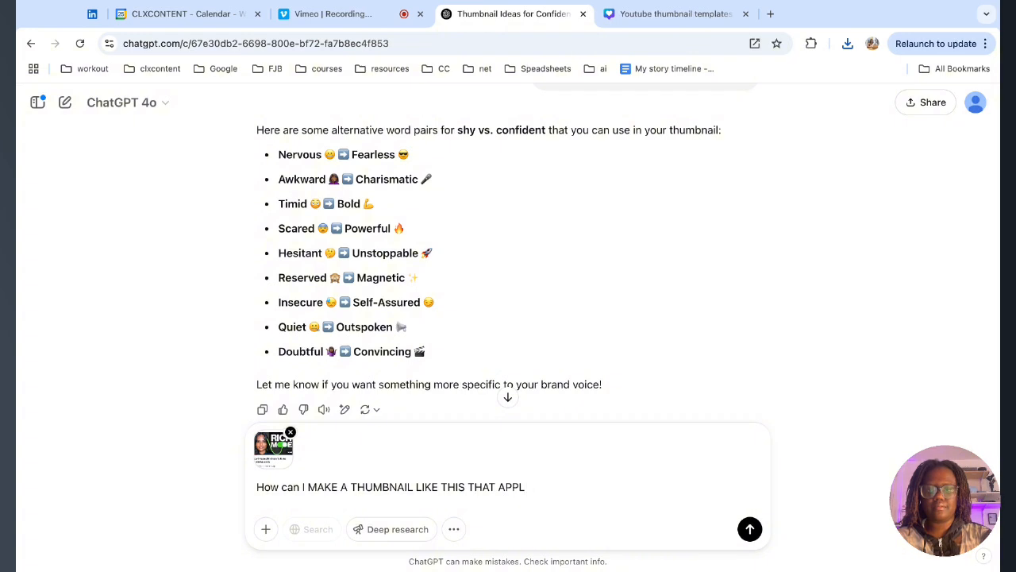
text(TO MY CHANNEL)
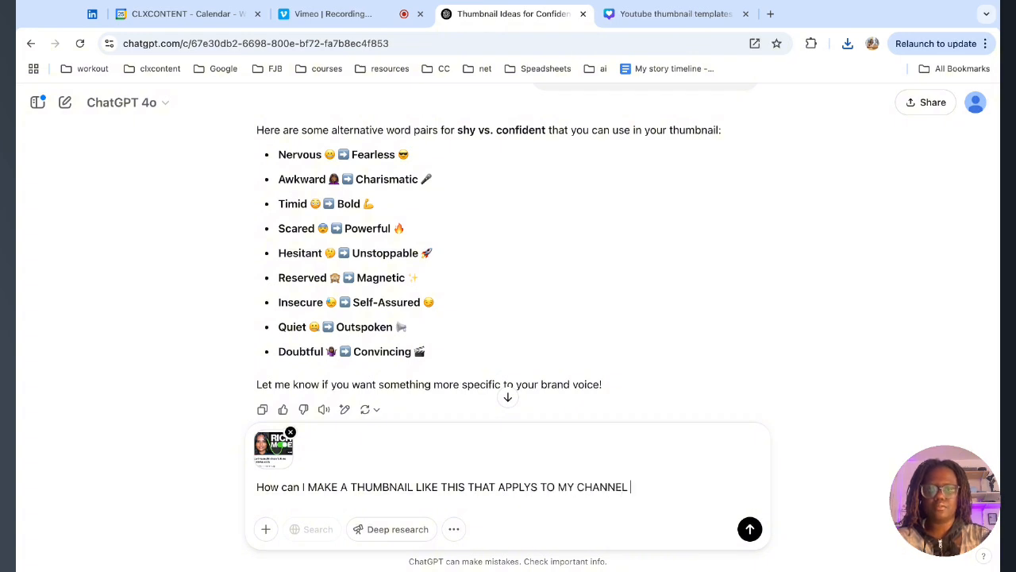
key(Return)
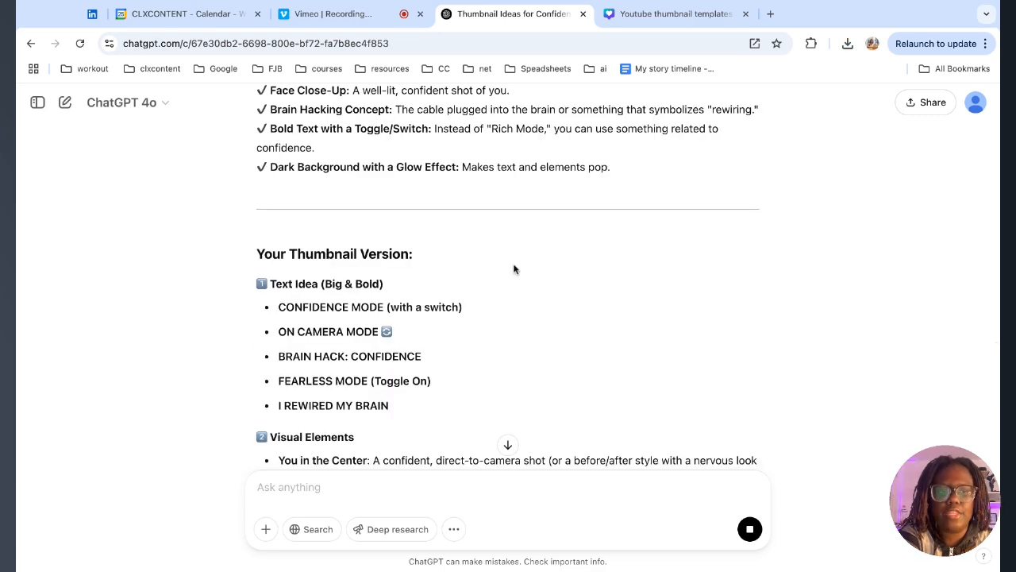
Step: Review the reply's elements to keep, text ideas, visual elements and how-to instructions against the RICH MODE example thumbnail
scroll(371, 279, up, 1)
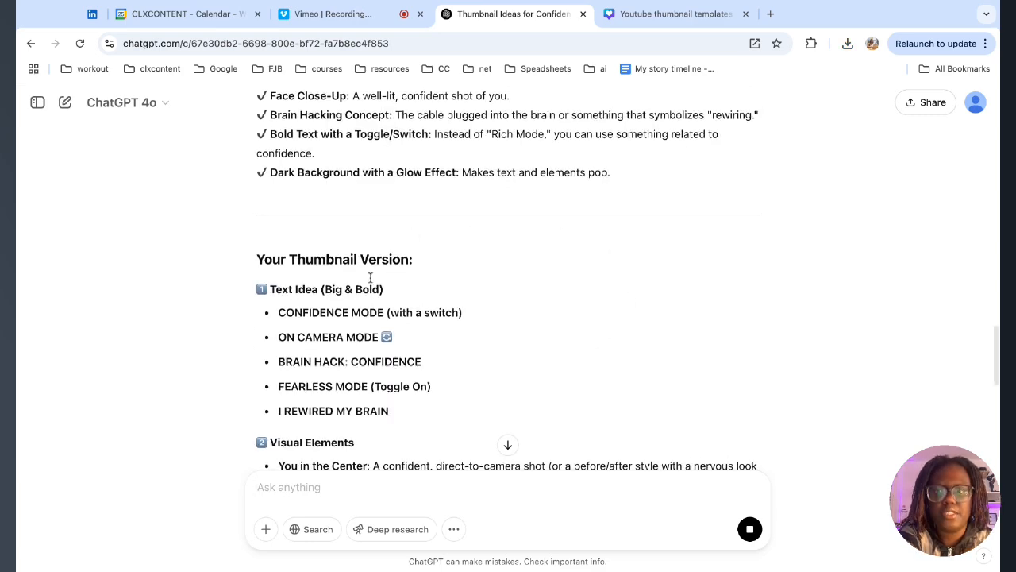
scroll(371, 278, down, 1)
scroll(409, 240, up, 5)
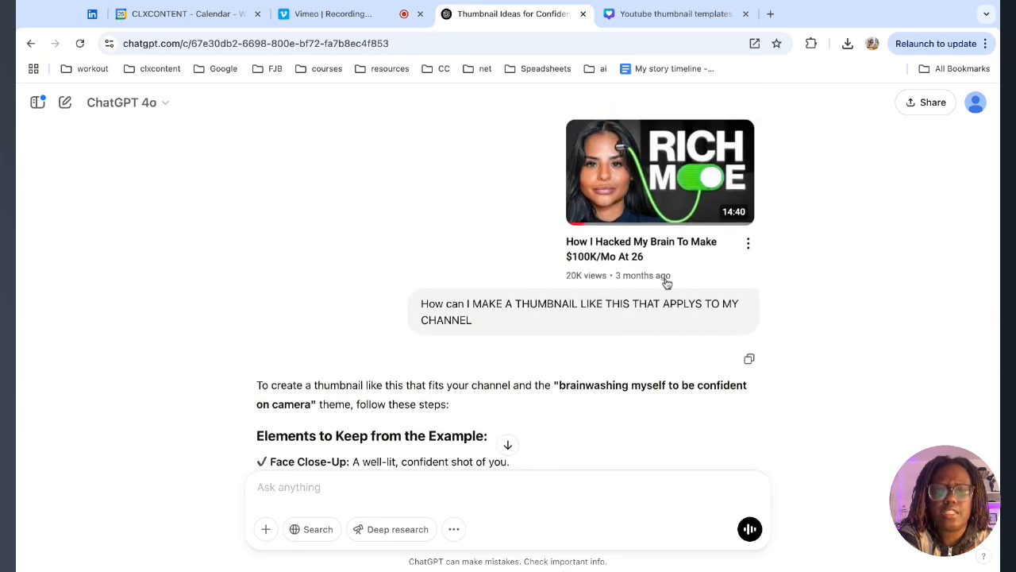
scroll(408, 282, down, 5)
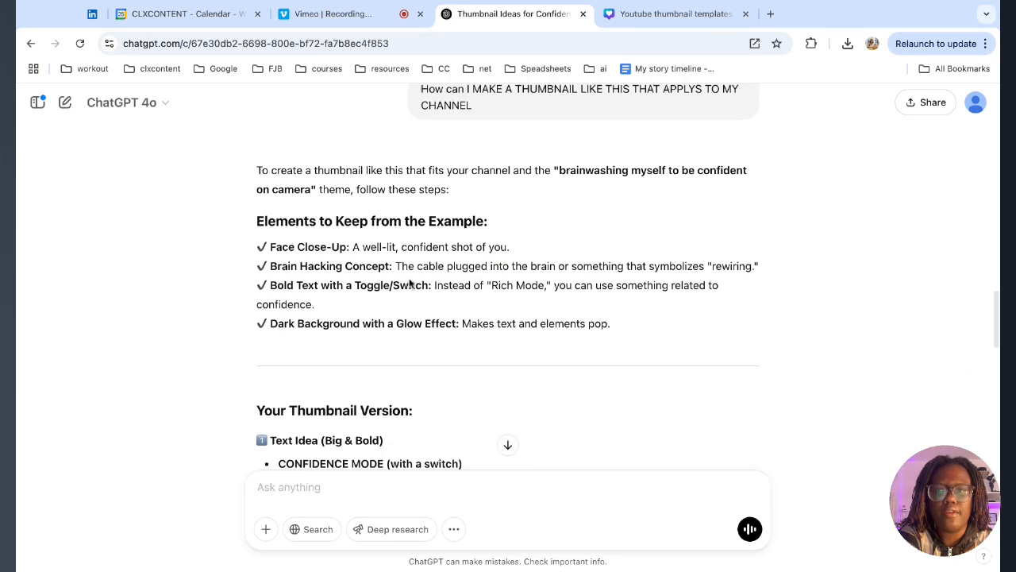
scroll(409, 284, down, 5)
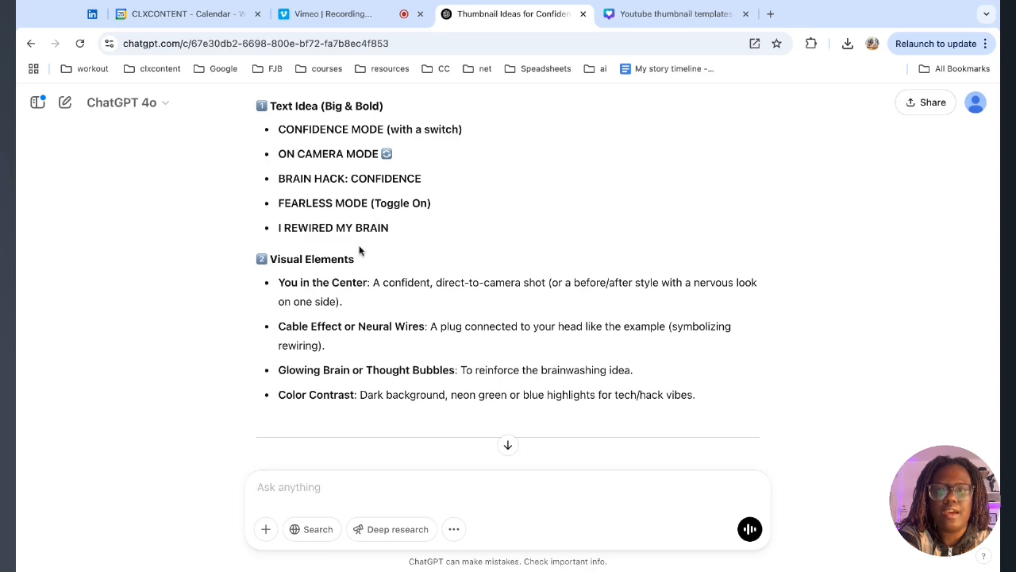
scroll(395, 247, down, 5)
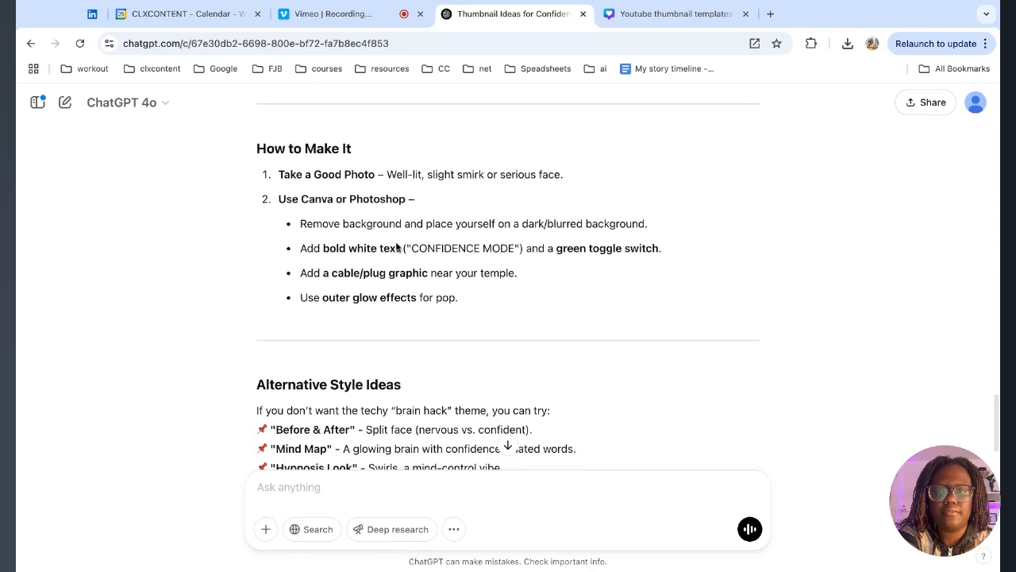
scroll(397, 248, down, 1)
scroll(508, 278, up, 5)
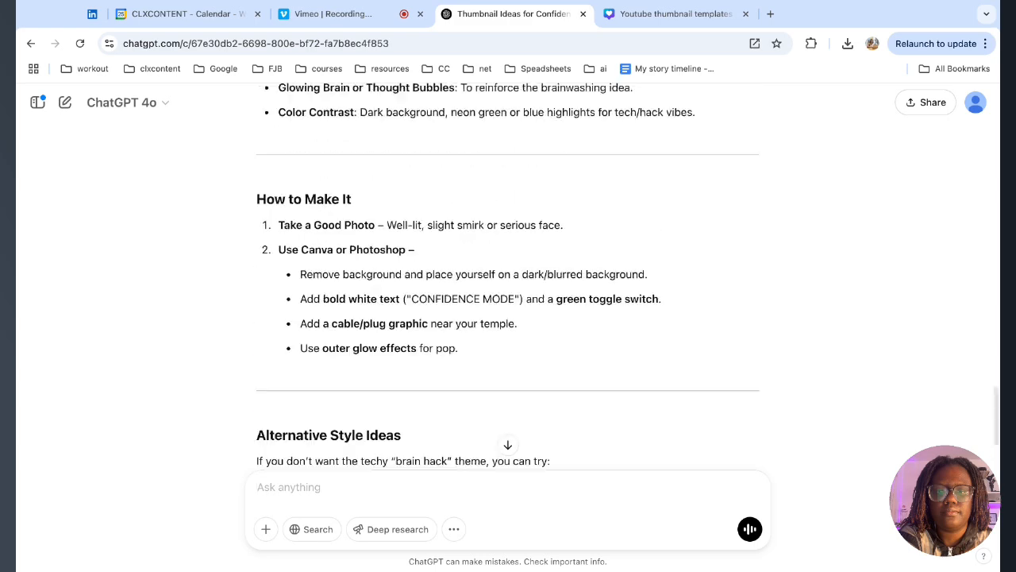
scroll(508, 278, down, 6)
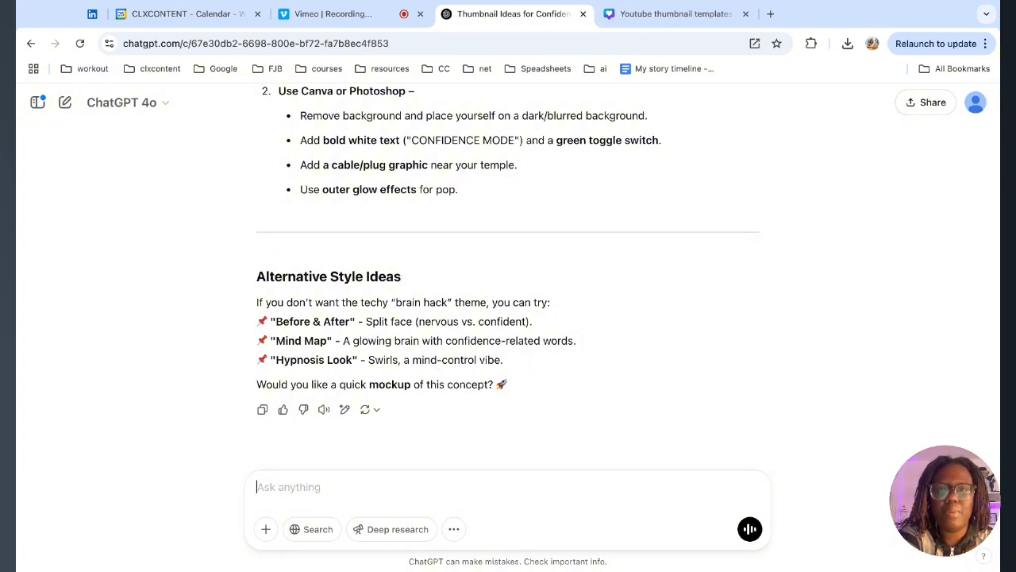
scroll(520, 396, up, 15)
scroll(508, 449, down, 3)
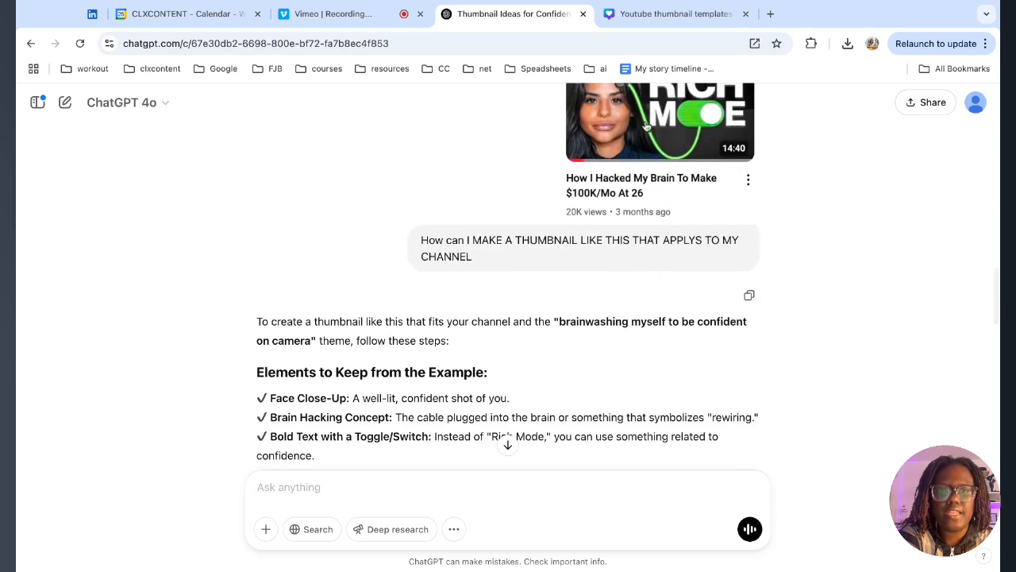
scroll(494, 233, down, 9)
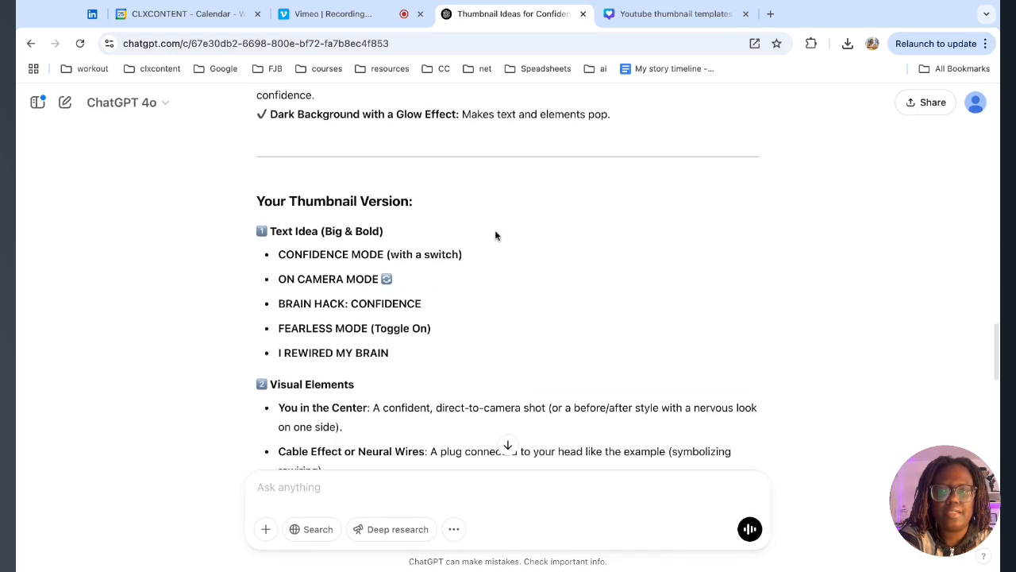
scroll(374, 492, up, 1)
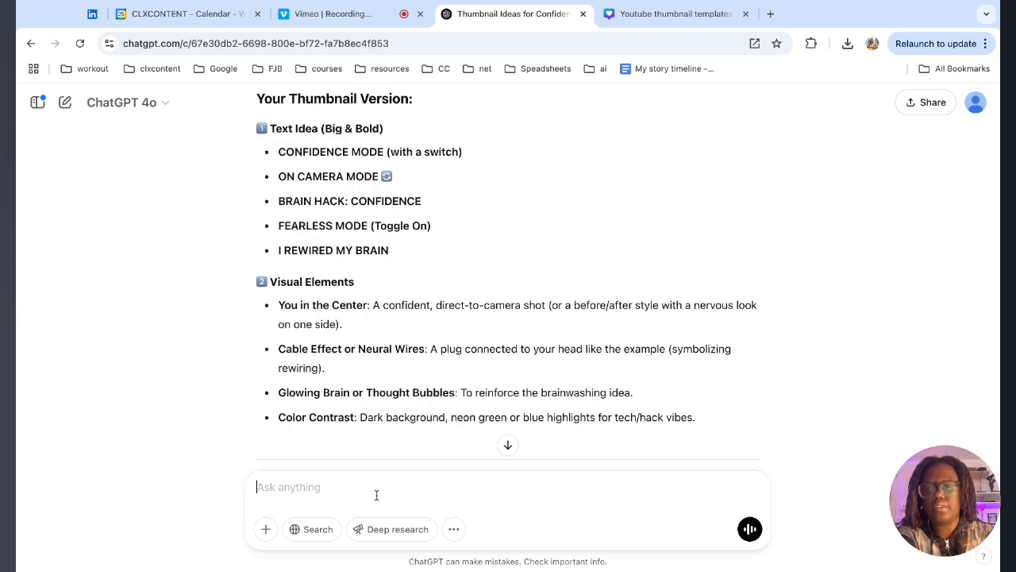
Step: Send the five suggested thumbnail texts with "GIVE ME A FEW MORE IDEAS OF WORDS I CAN USE BUT I JUST 2 WORDS" and read the reply
text(CONFIDENCE MODE (with a switch) ON CAMERA MODE 🔄 BRAIN HACK: CONFIDENCE FEARLESS MODE (Toggle On) I REWIRED MY BRAIN)
text(GI)
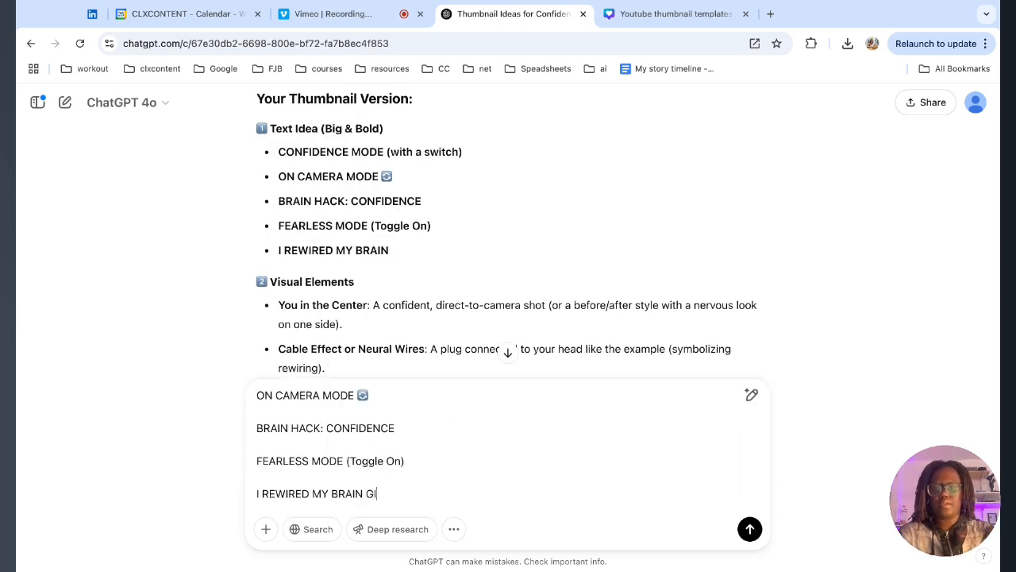
text(VE ME A F)
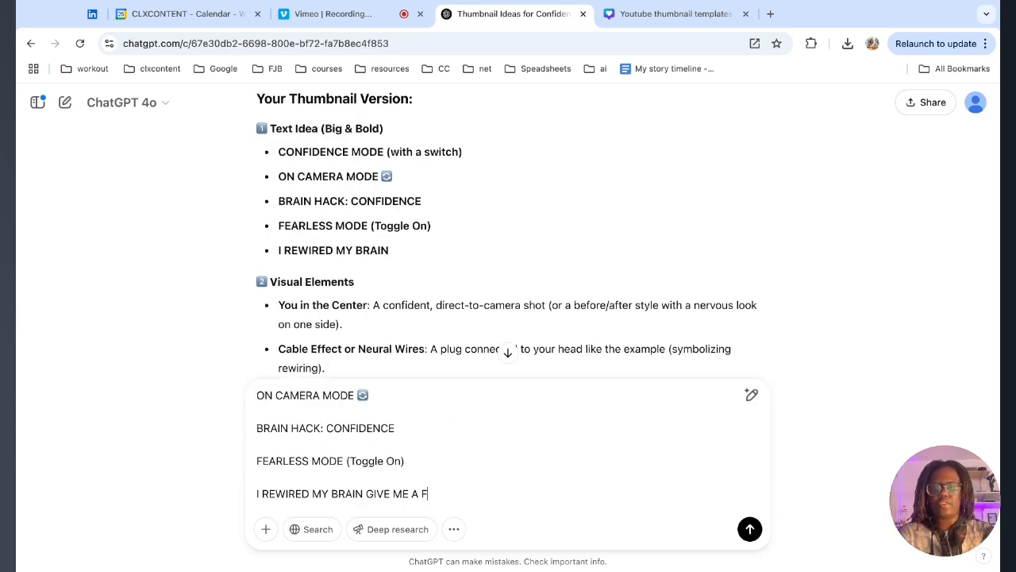
text(EW MORE IDEA)
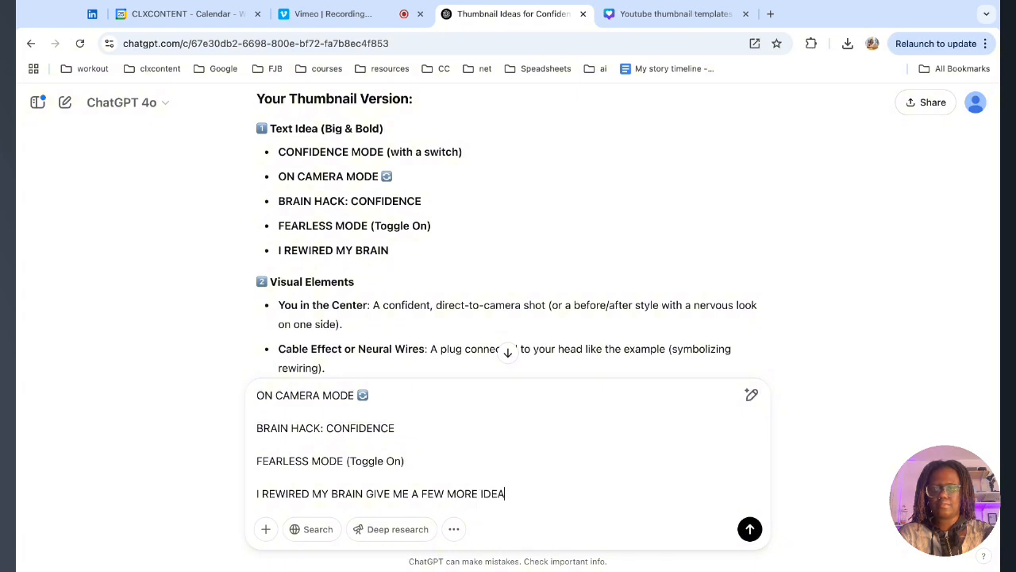
text(S OF WORD)
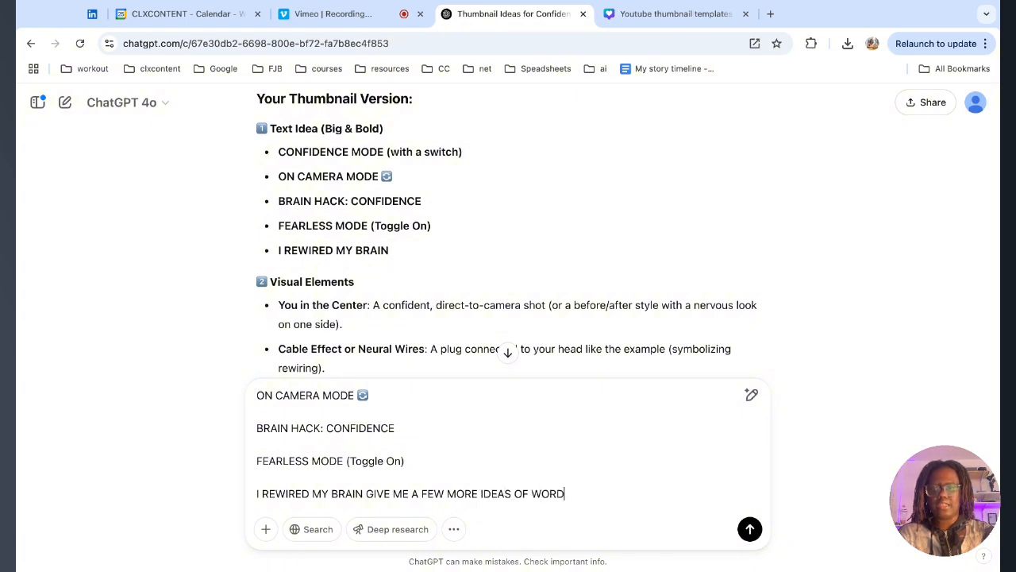
text(S I CAN USE BUT I)
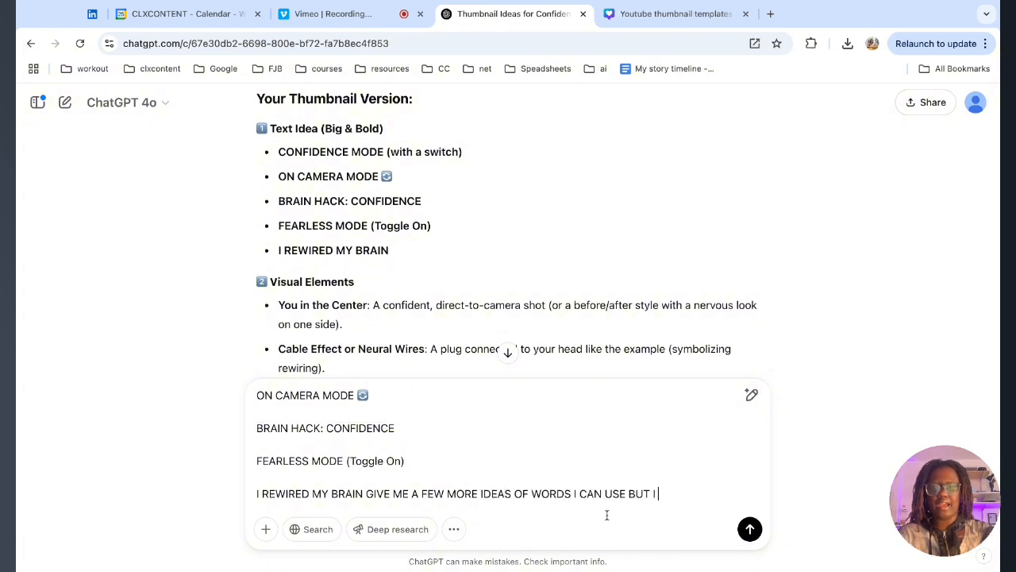
text( JUST 2 WORDS)
key(Return)
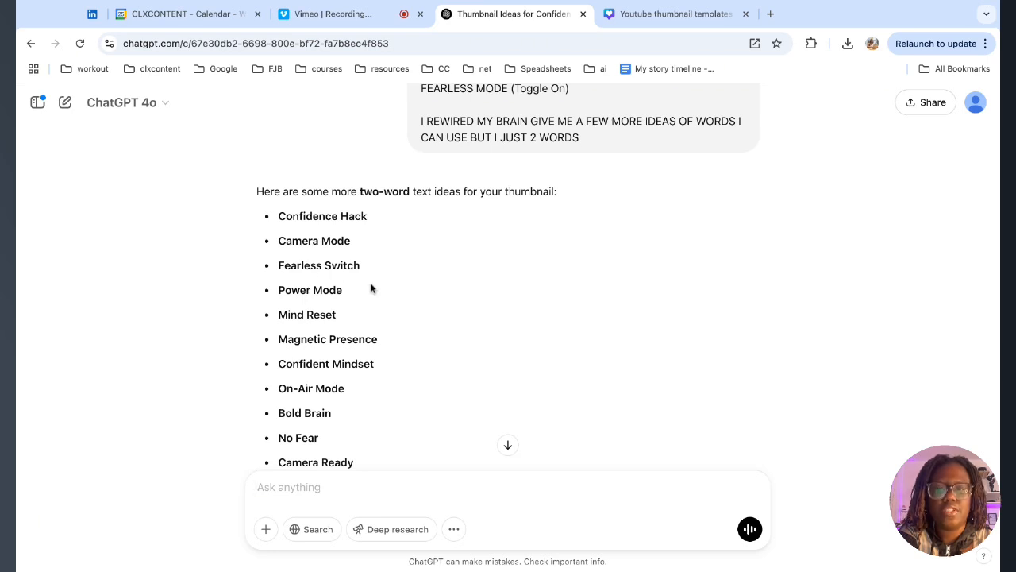
scroll(329, 337, down, 5)
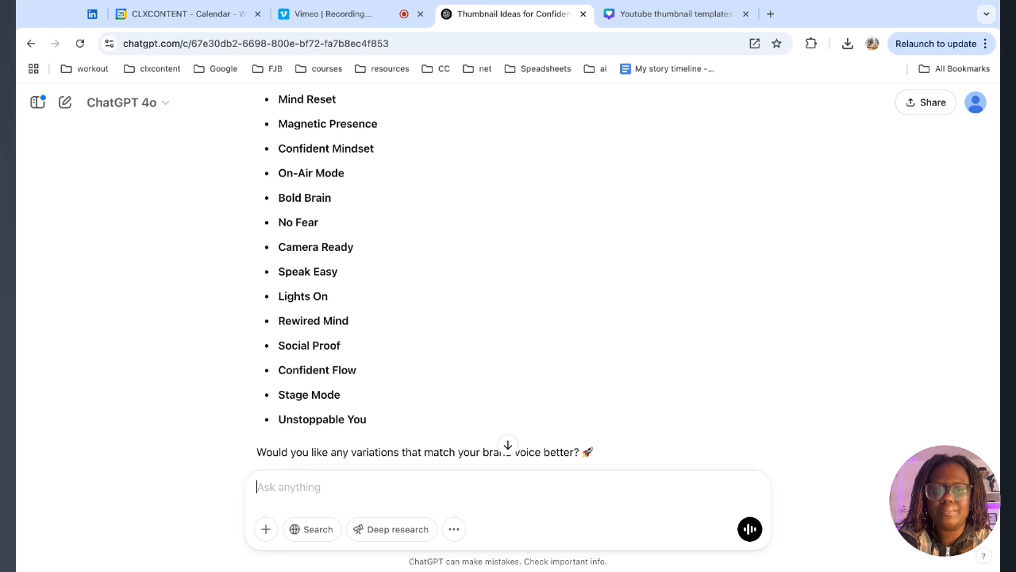
scroll(810, 517, down, 1)
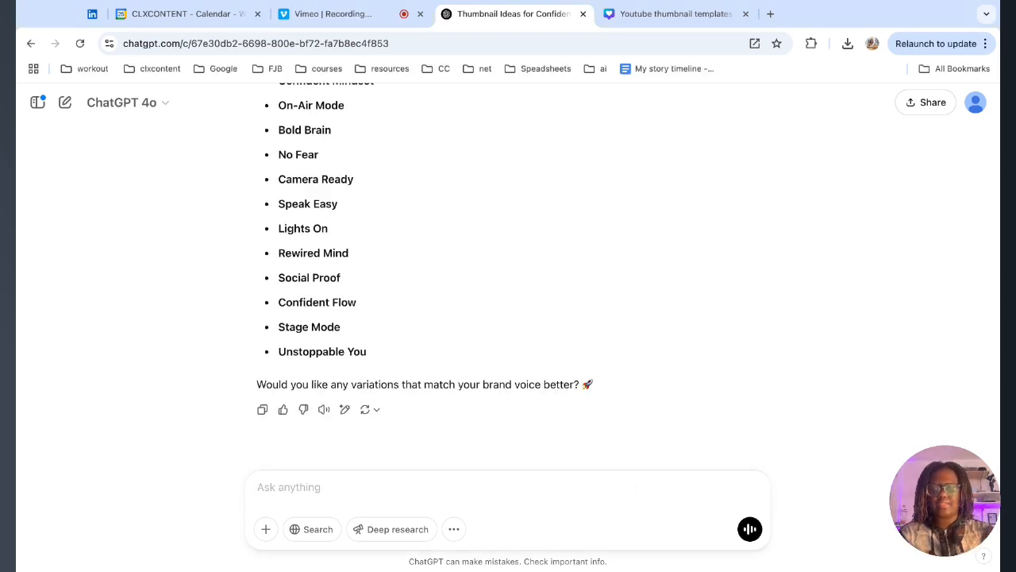
Step: Ask ChatGPT "WHATS 2 WORDS THAT I CAN USE TO GET A CURIOSITY GAP" and read the suggested phrases
text(WHATS 2 WO)
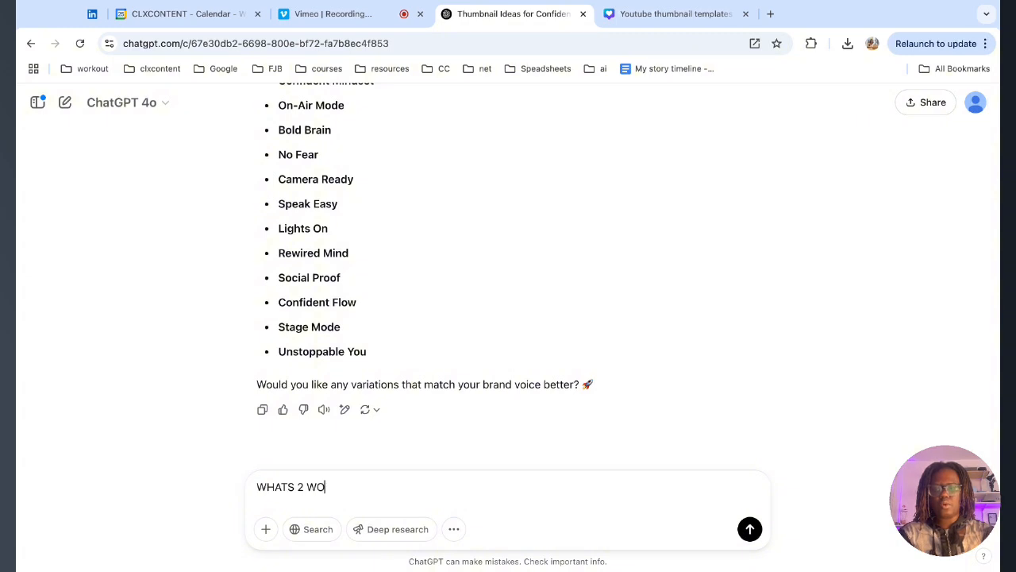
text(RDS THAT I)
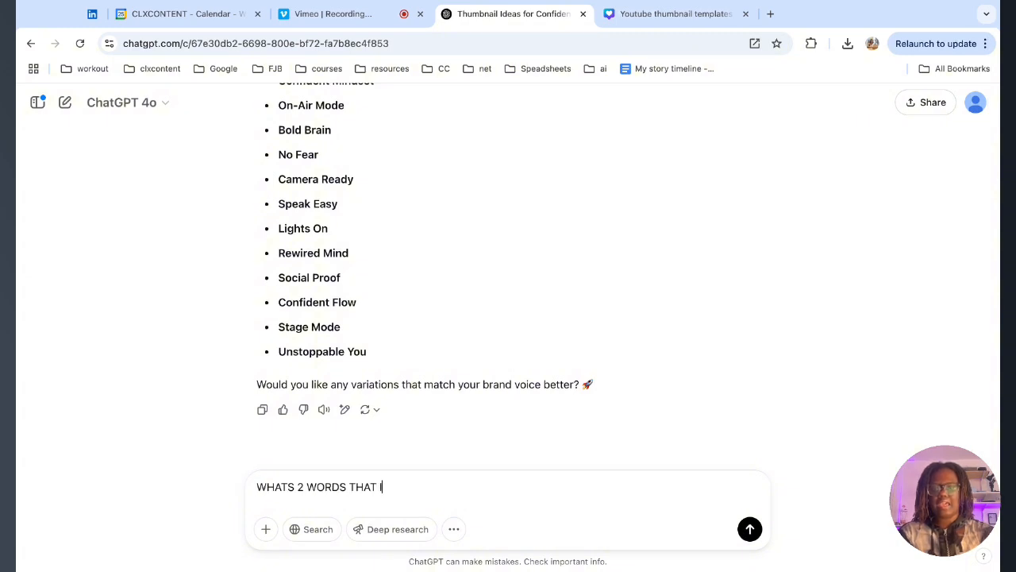
text( CAN USE TO)
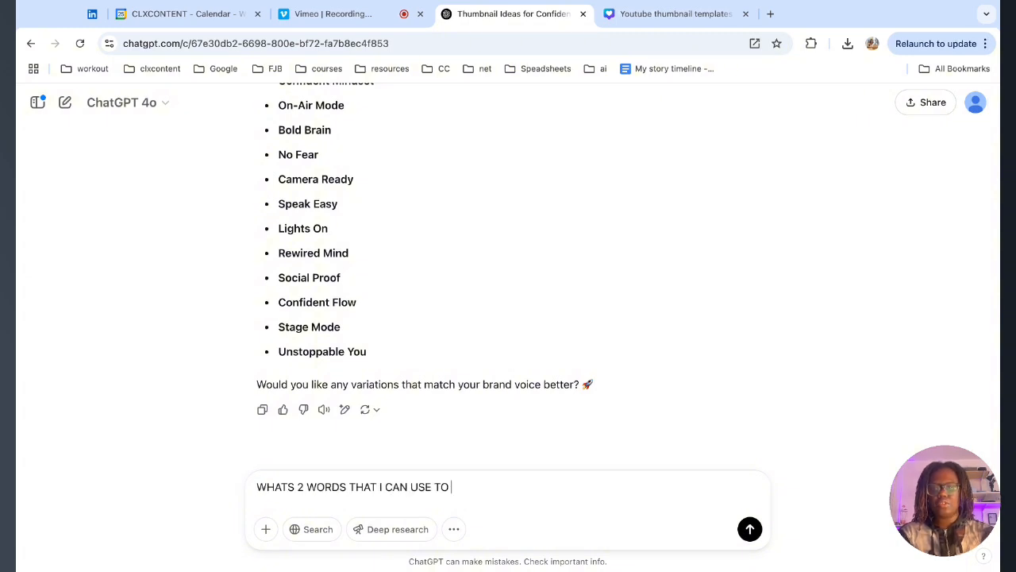
text( GET A)
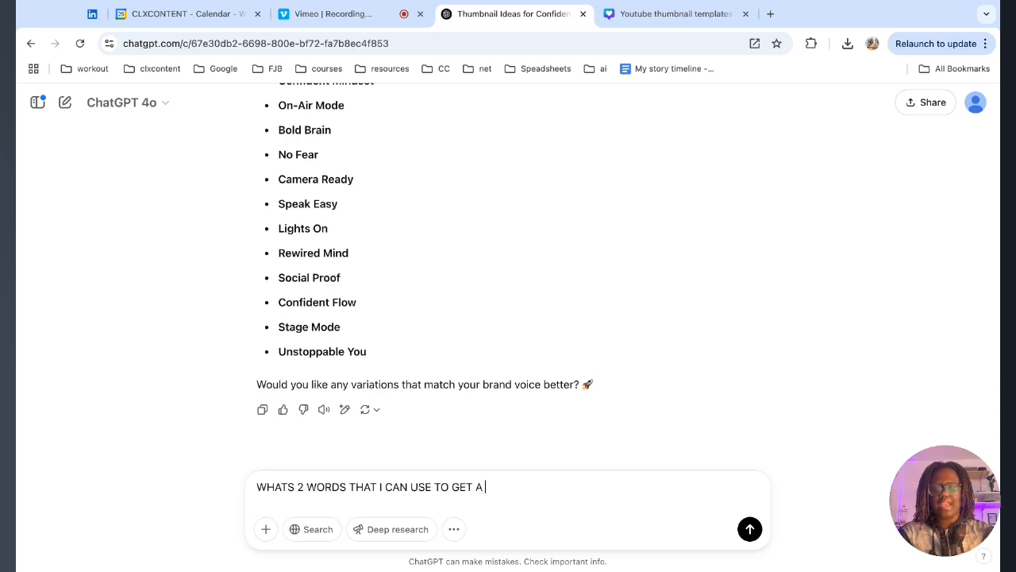
text( CURIOSITY GAP)
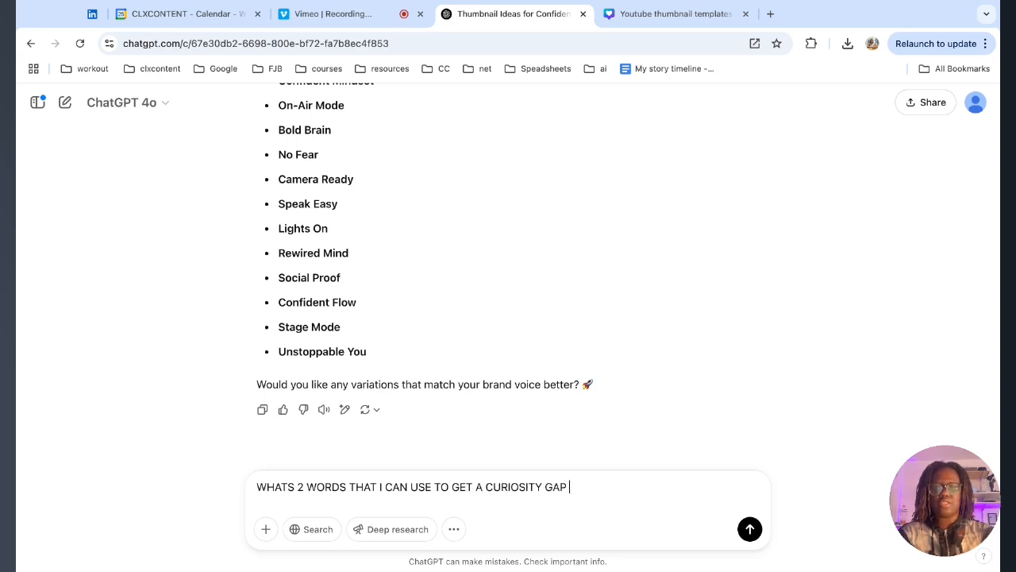
key(Return)
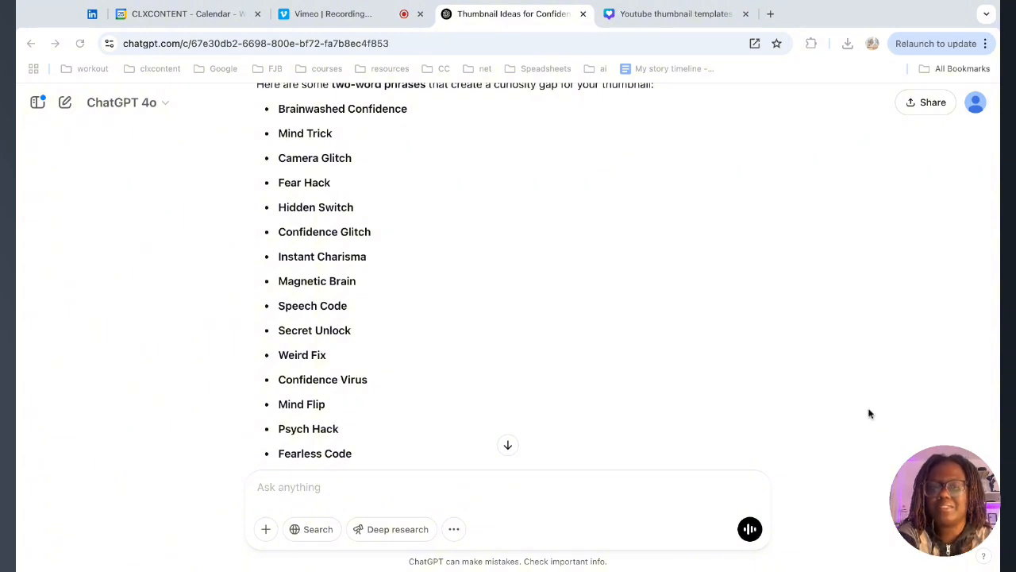
Step: Switch to the Canva thumbnail design and copy the background-removed portrait in the black sleeveless top from page 159
key(ctrl+Tab)
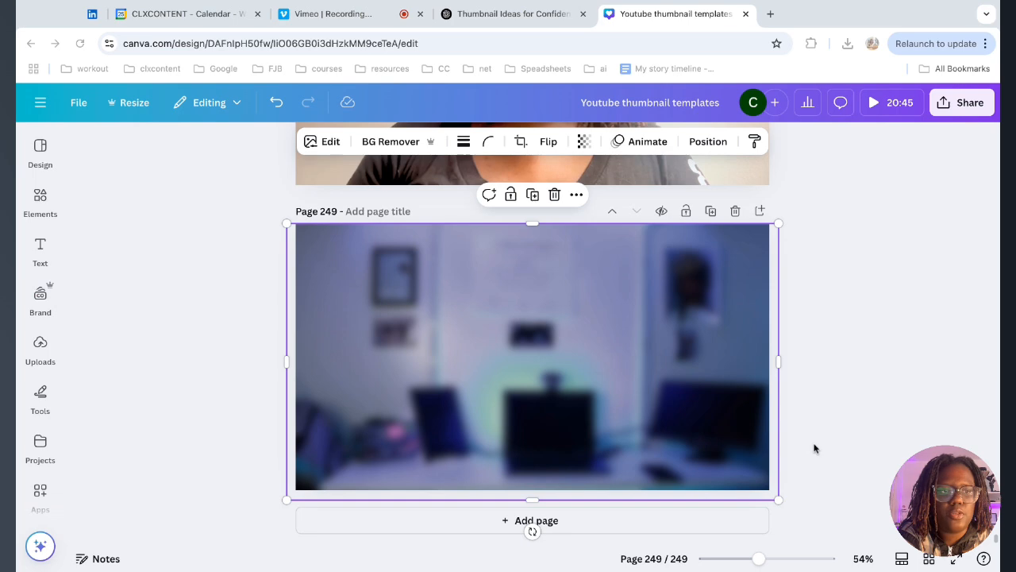
click(928, 558)
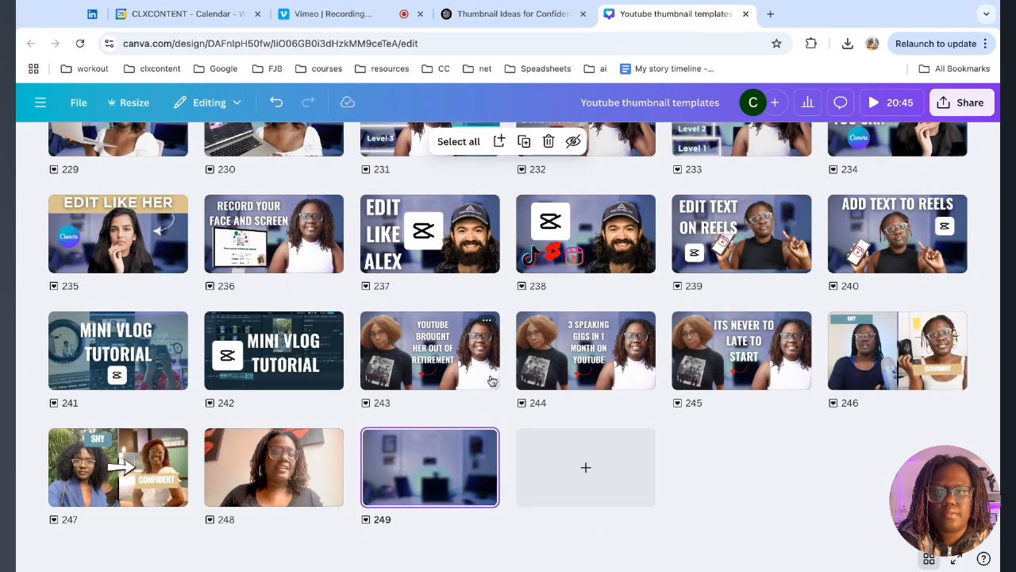
scroll(491, 382, up, 4)
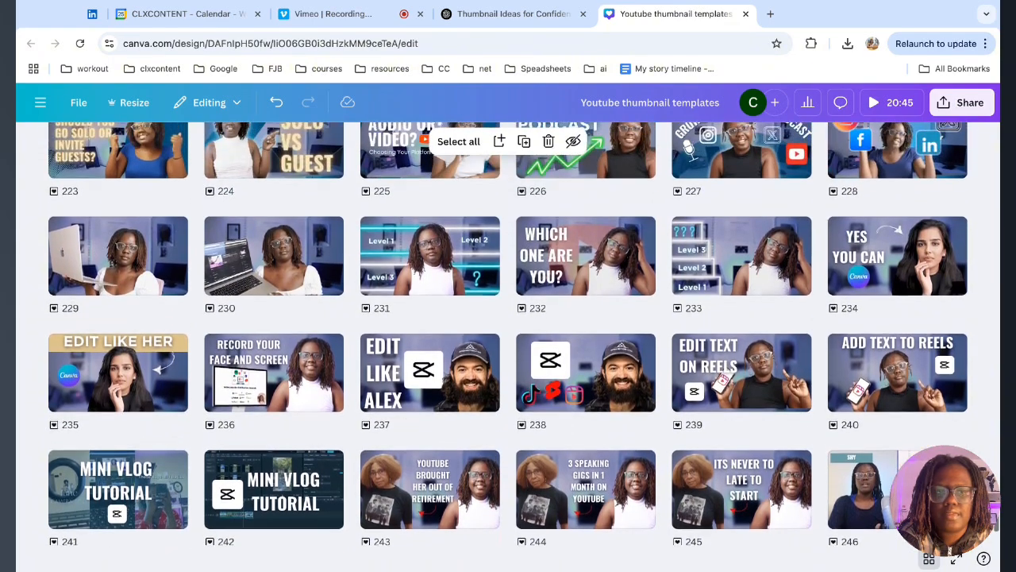
scroll(508, 334, up, 5)
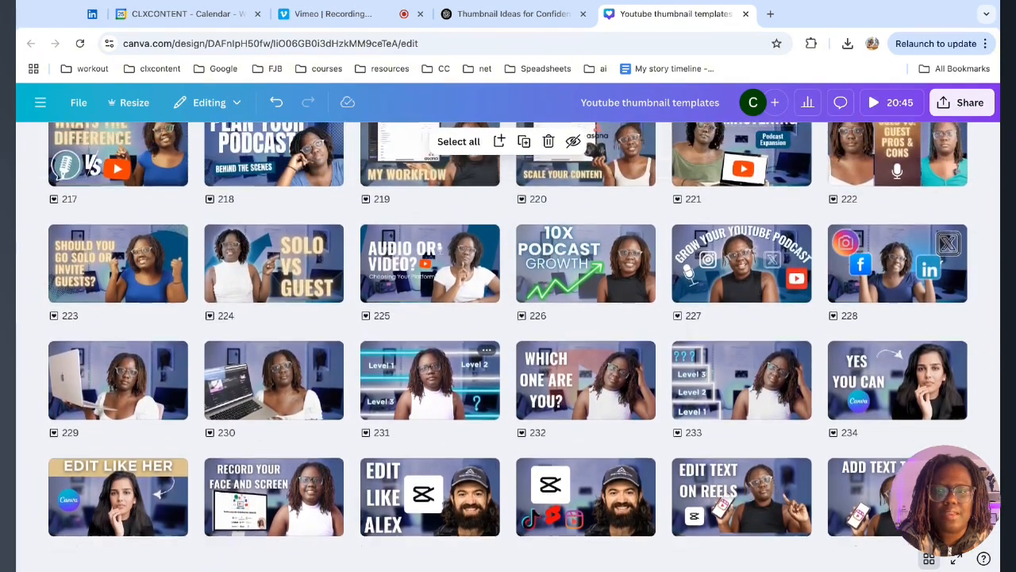
scroll(508, 333, up, 5)
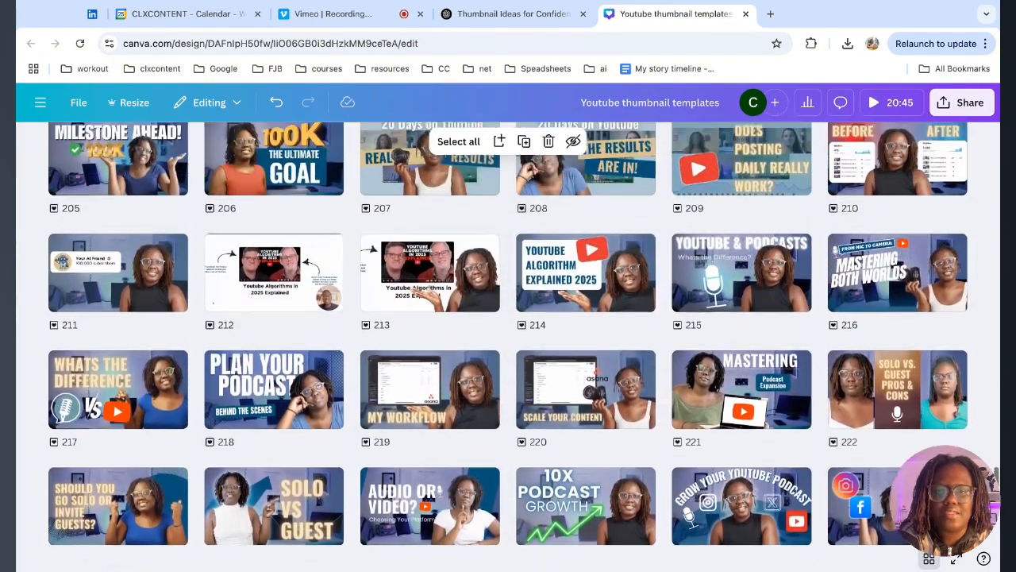
scroll(508, 333, up, 3)
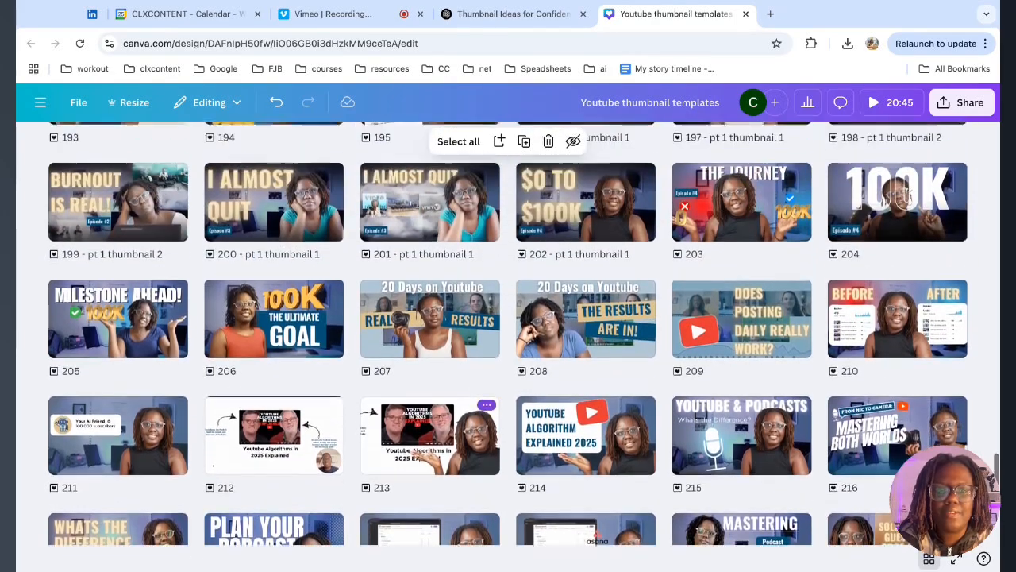
scroll(508, 333, up, 5)
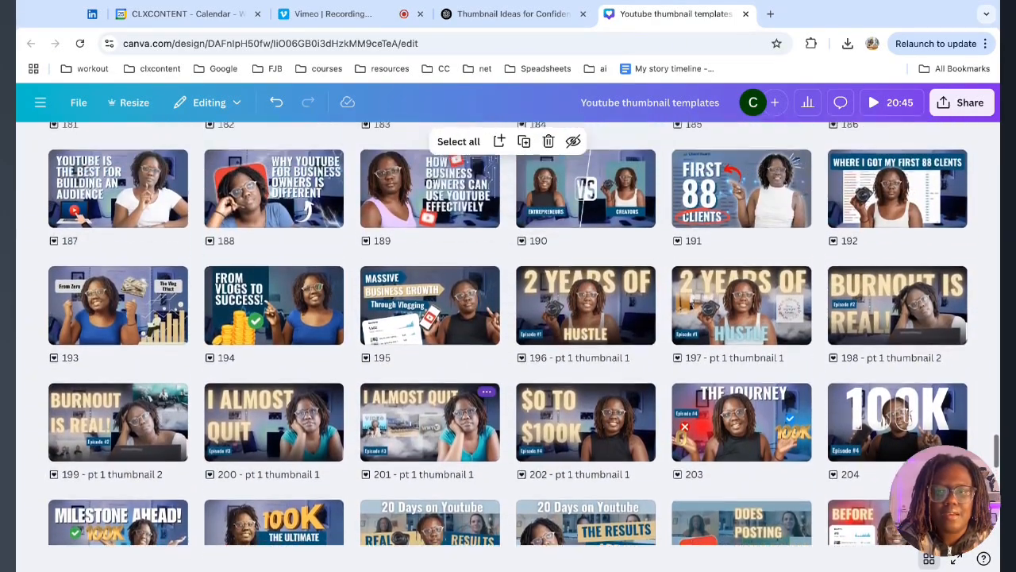
scroll(508, 333, up, 1)
scroll(403, 375, up, 4)
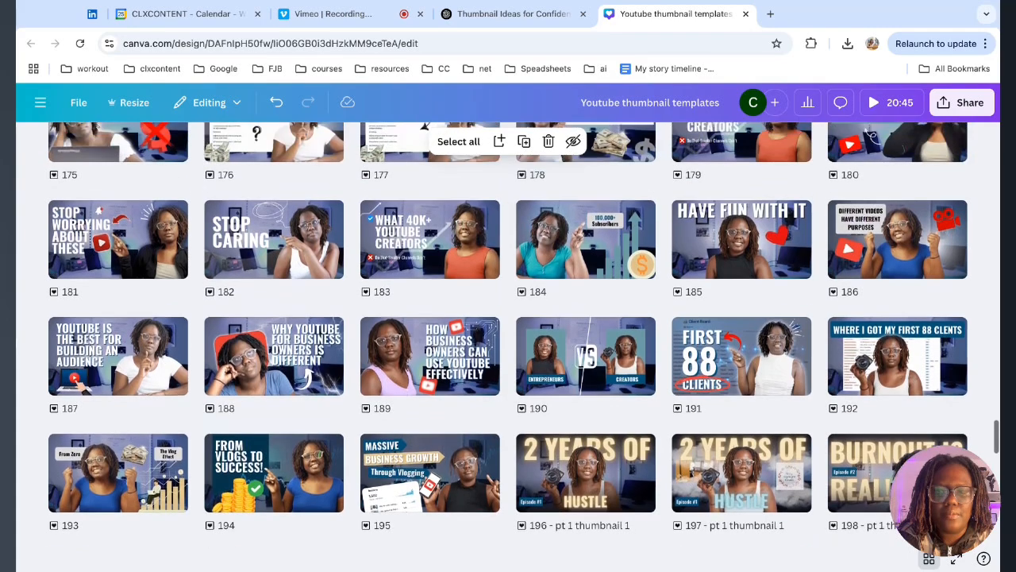
scroll(403, 375, up, 7)
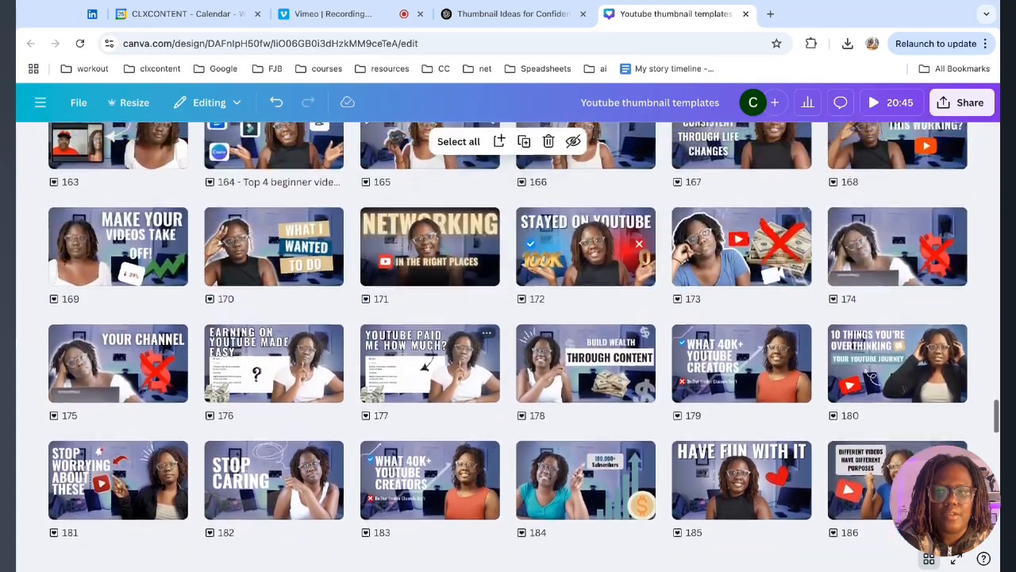
scroll(403, 375, up, 3)
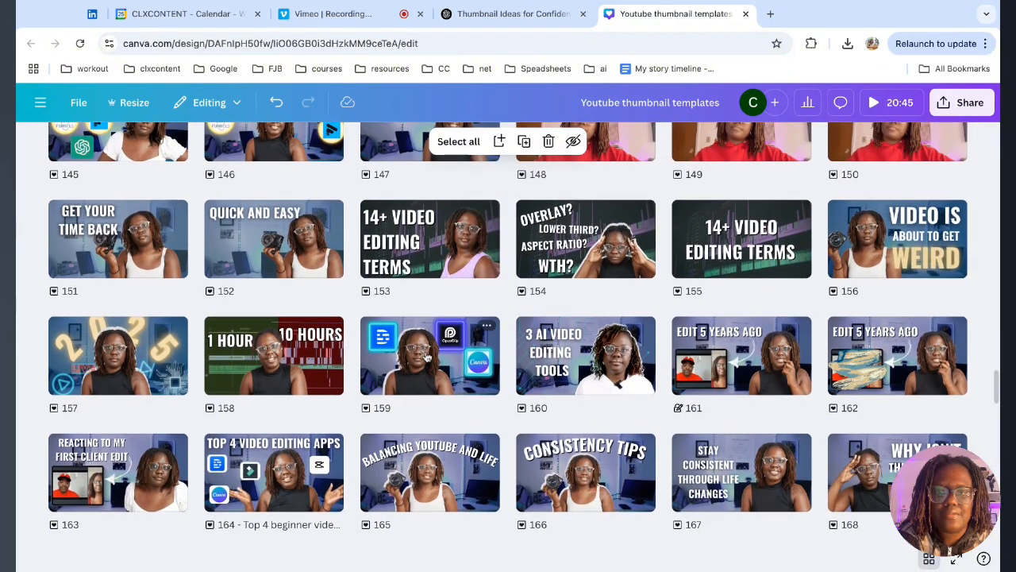
double_click(467, 373)
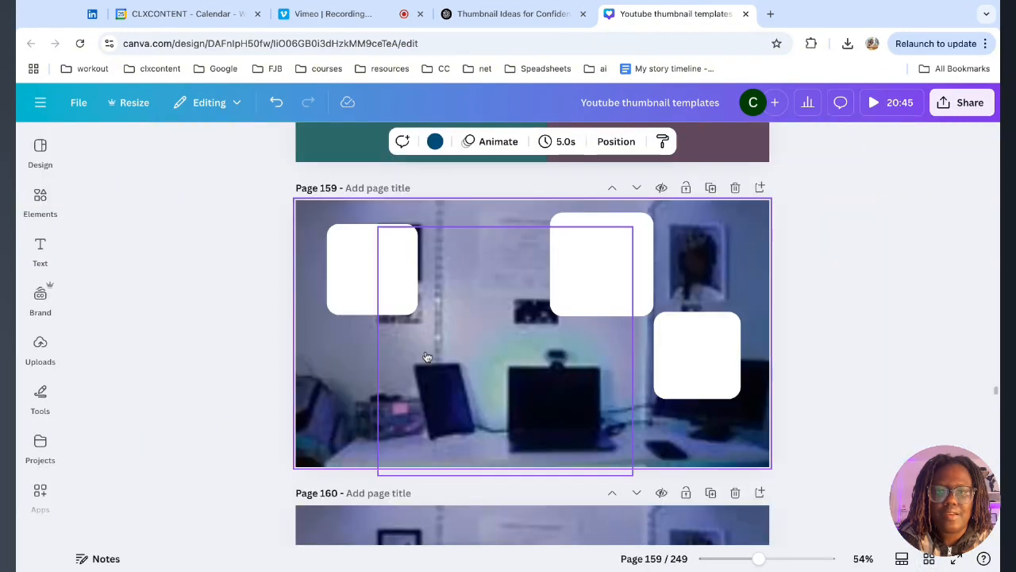
click(480, 371)
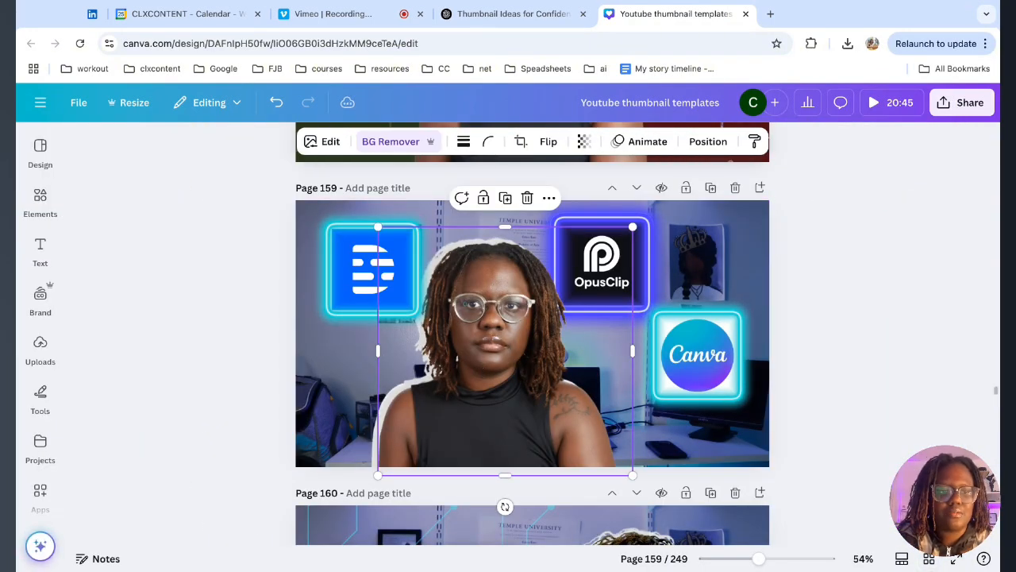
Step: Paste the copied portrait onto page 249, align it to the lower-left corner and enlarge it to the full page height
click(929, 559)
scroll(690, 363, down, 15)
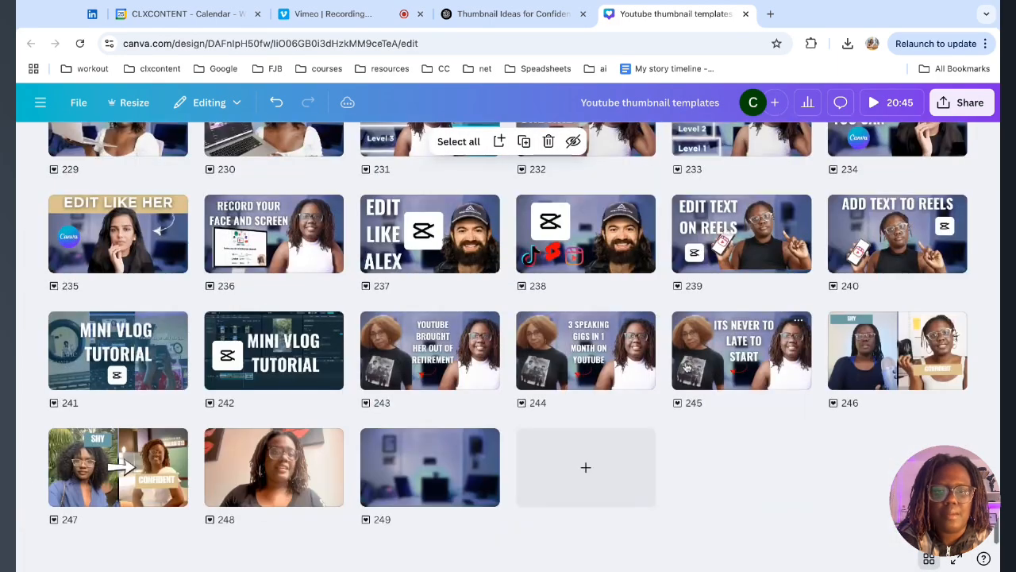
double_click(477, 486)
click(398, 377)
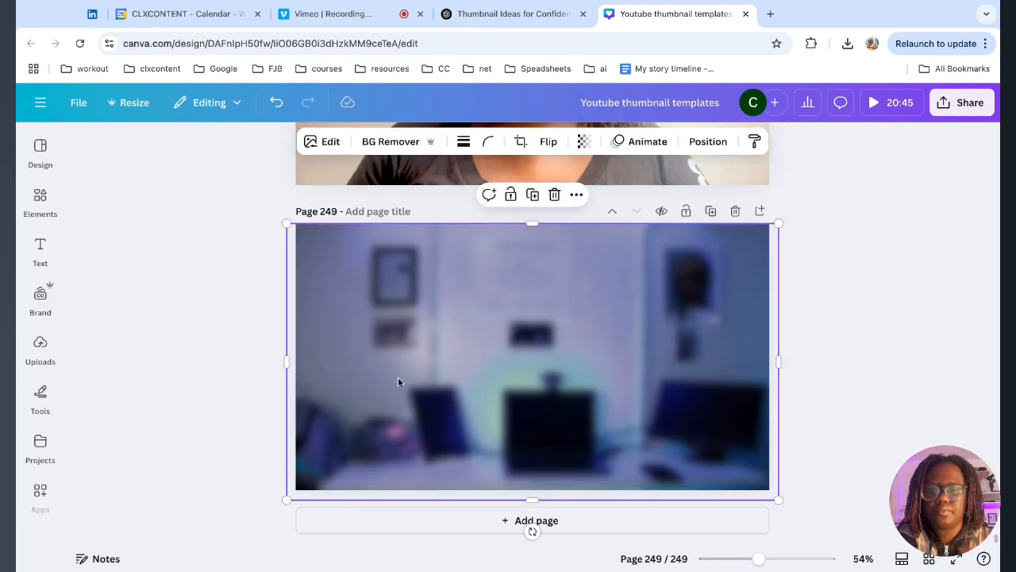
drag(582, 352, 509, 347)
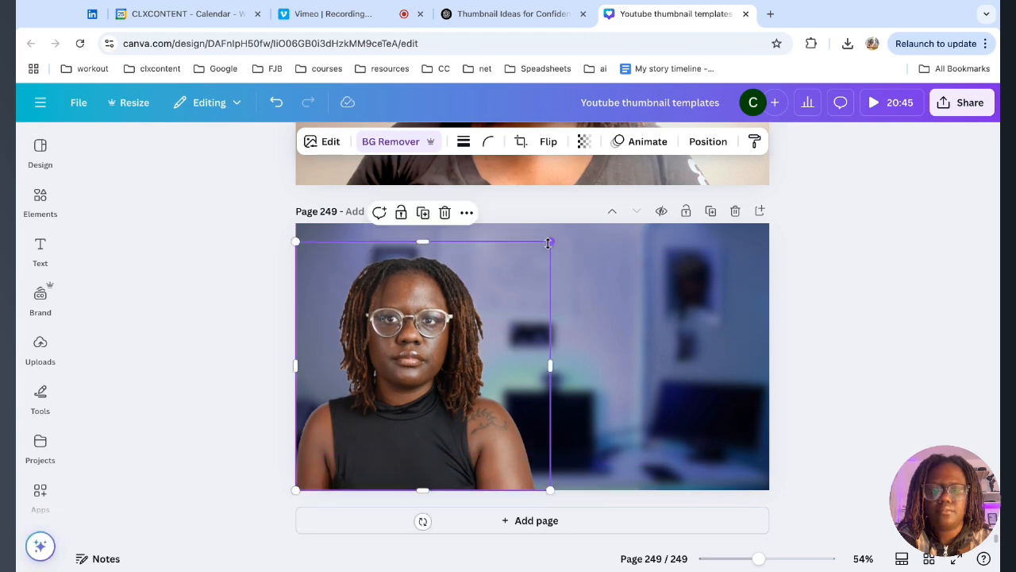
drag(548, 242, 569, 223)
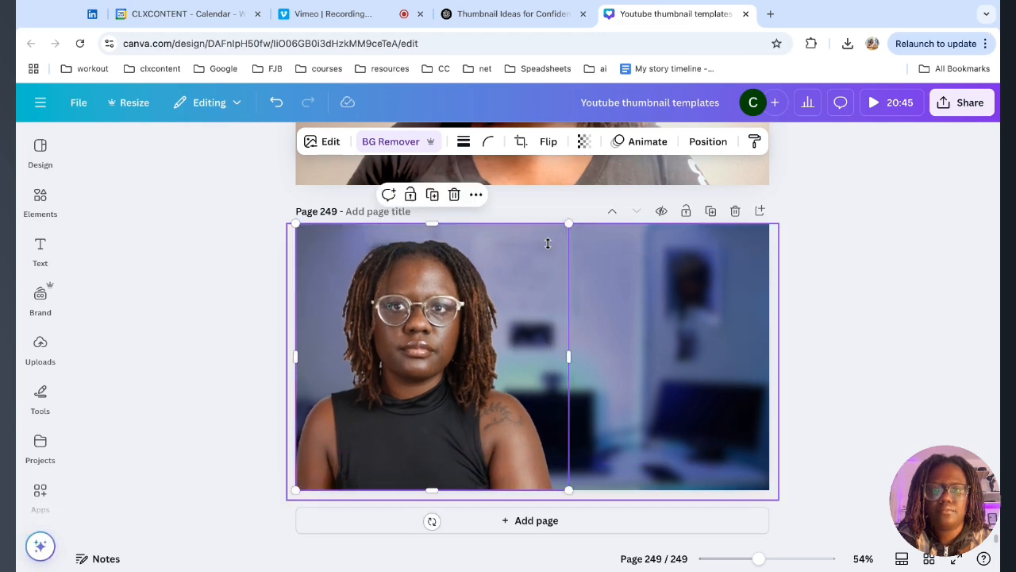
click(230, 316)
click(40, 250)
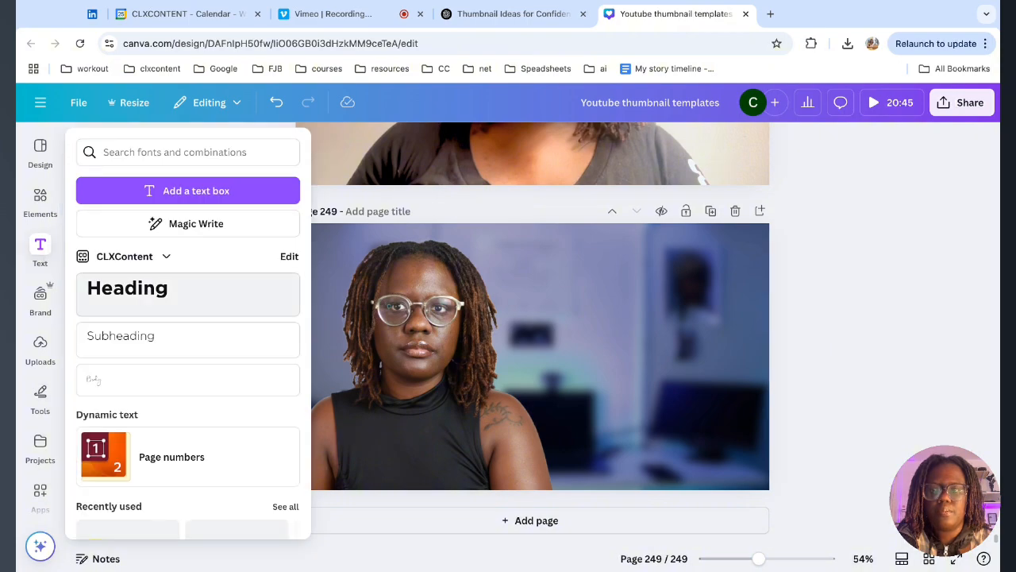
click(366, 341)
Step: Copy the "ITS NEVER TO LATE TO START" text from page 245 and paste it onto page 249
scroll(500, 367, up, 12)
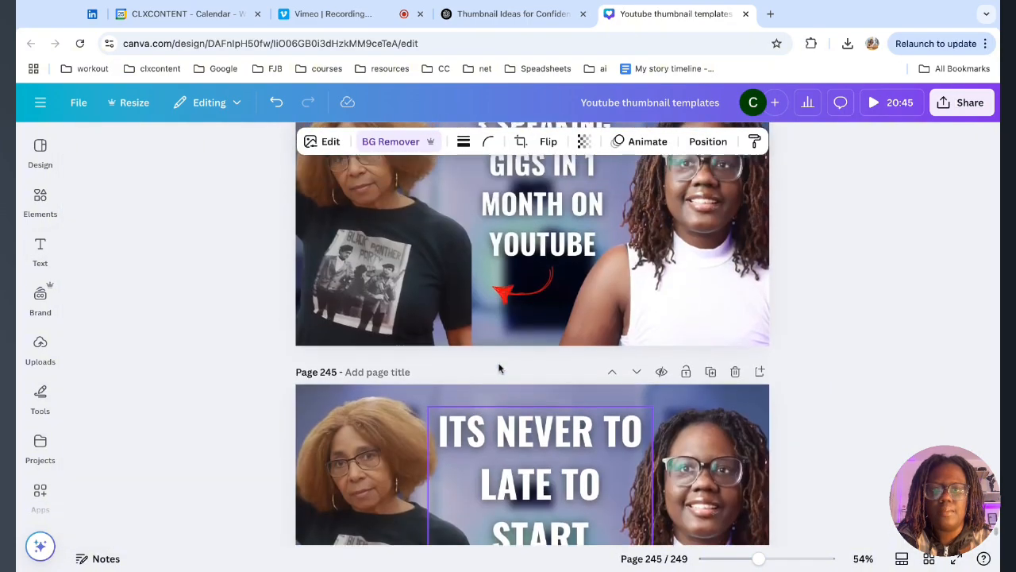
scroll(500, 367, down, 3)
click(512, 221)
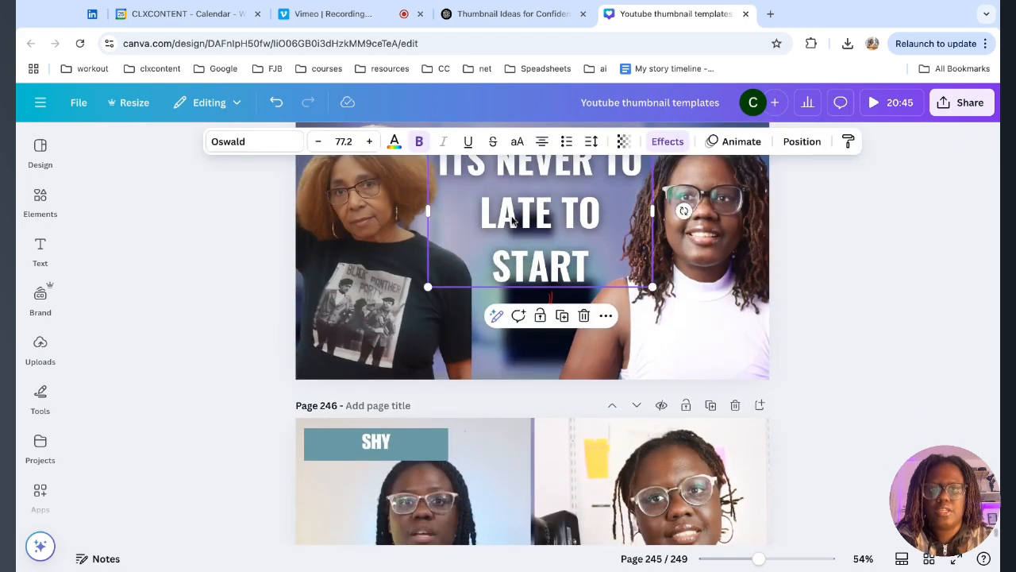
key(ctrl+c)
scroll(512, 220, down, 12)
click(613, 291)
key(ctrl+v)
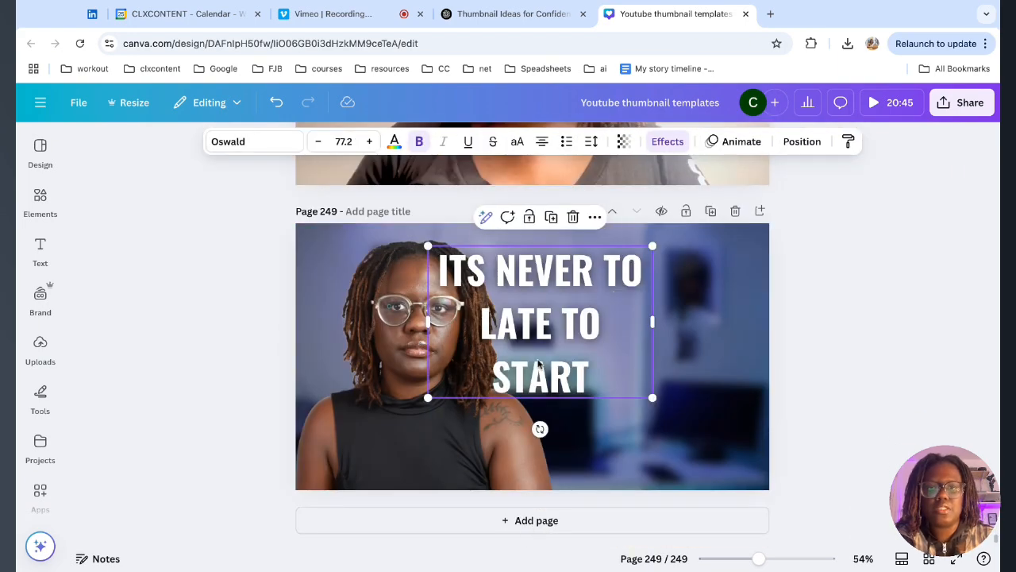
Step: Replace the pasted text with "CHEAT CODE" on two lines and enlarge it to font size 131 beside the portrait
double_click(524, 368)
key(BackSpace)
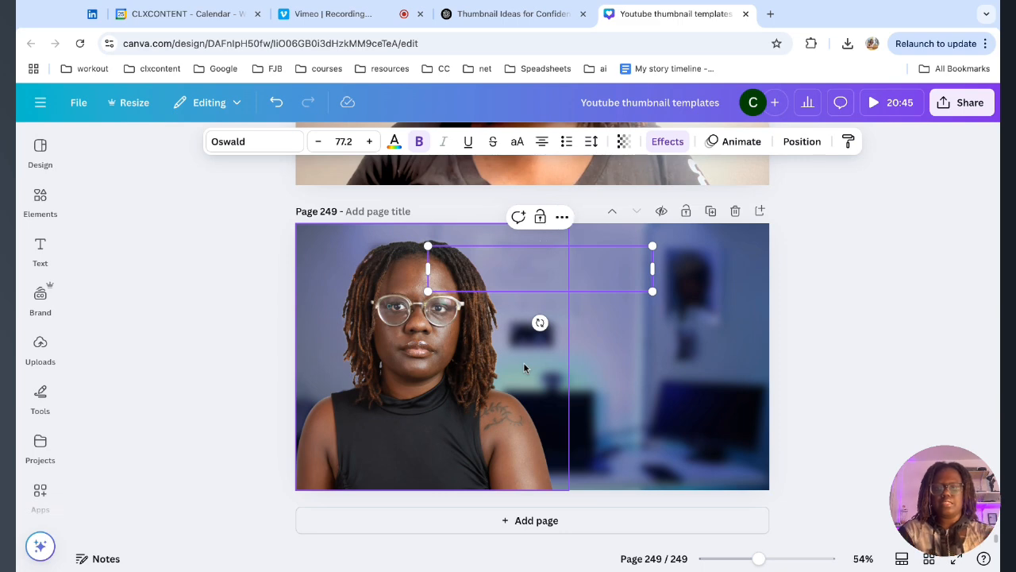
text(CHEAT)
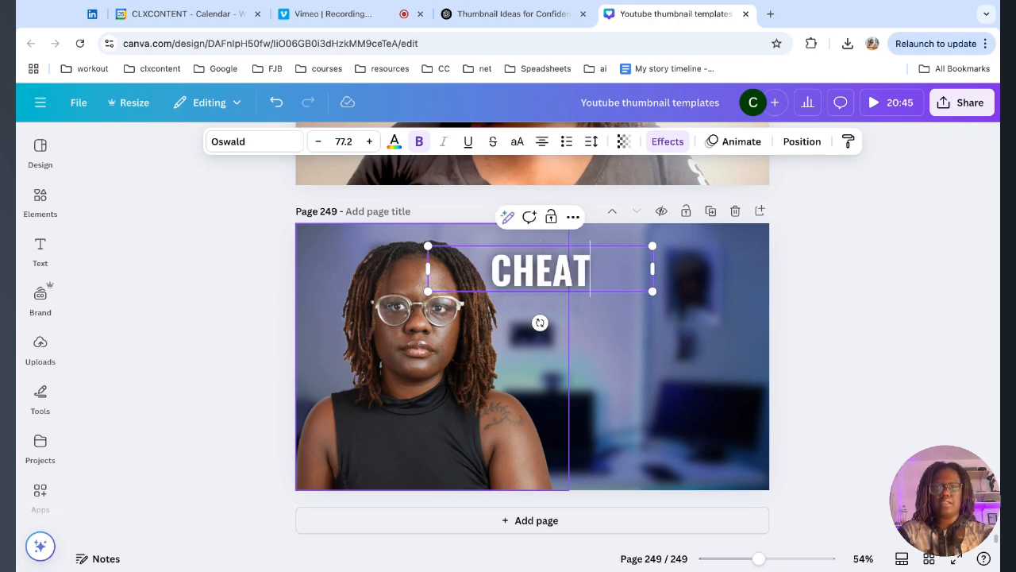
key(Return)
text(CODE)
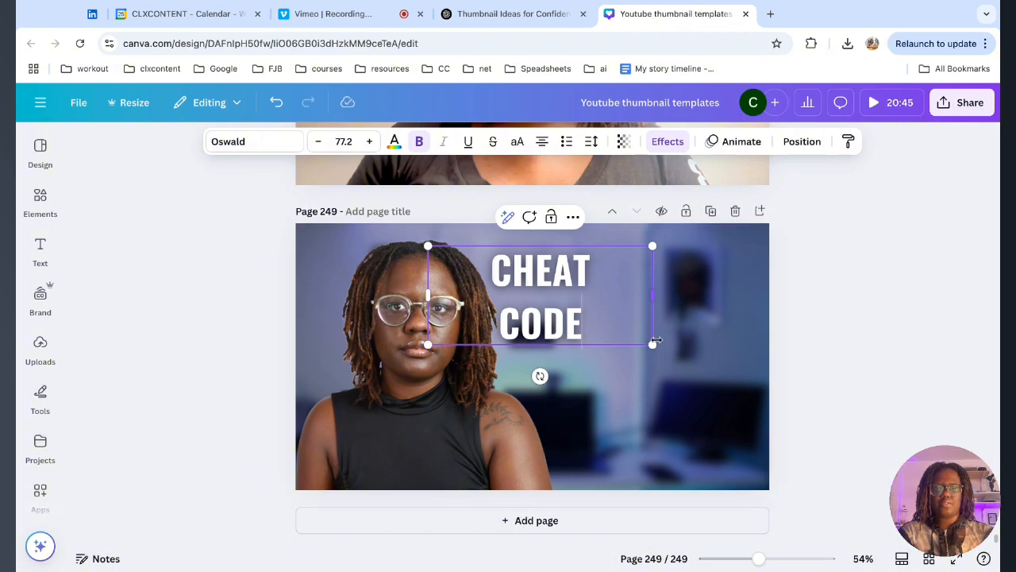
drag(652, 343, 808, 414)
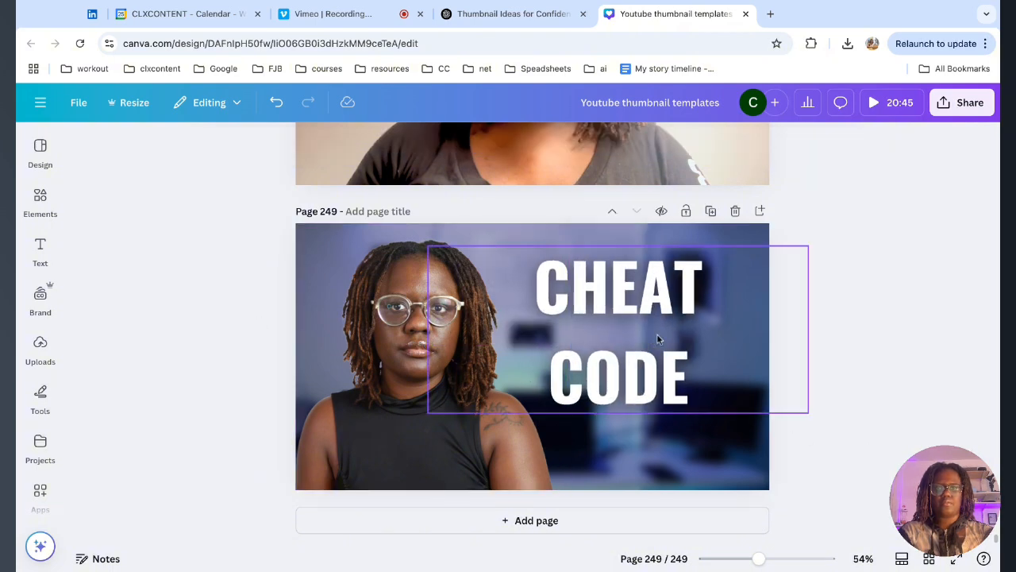
drag(661, 334, 662, 339)
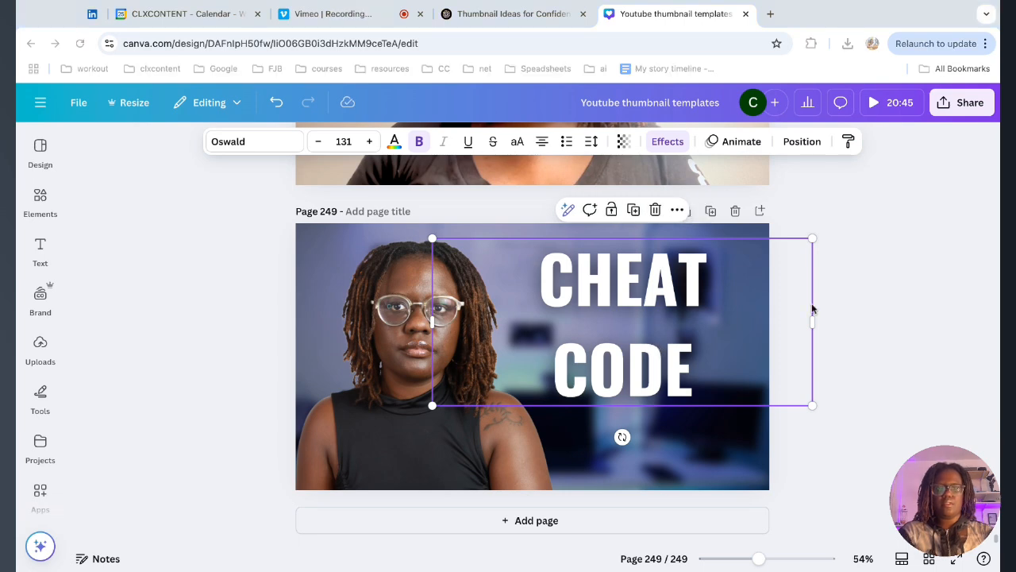
Step: Search the element graphics for TOGGLE and add the green switched-on toggle with a white knob to page 249
click(40, 202)
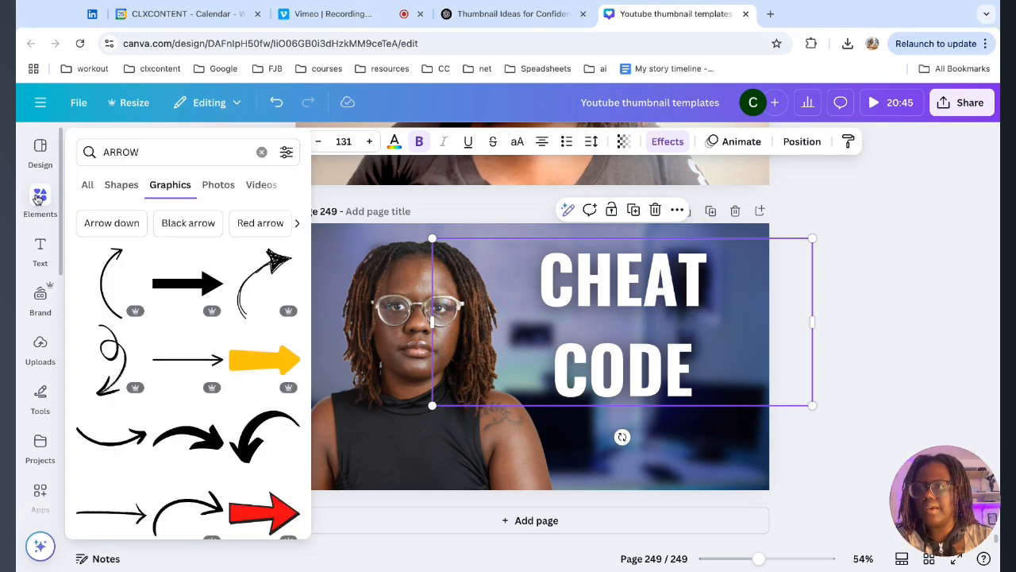
click(261, 146)
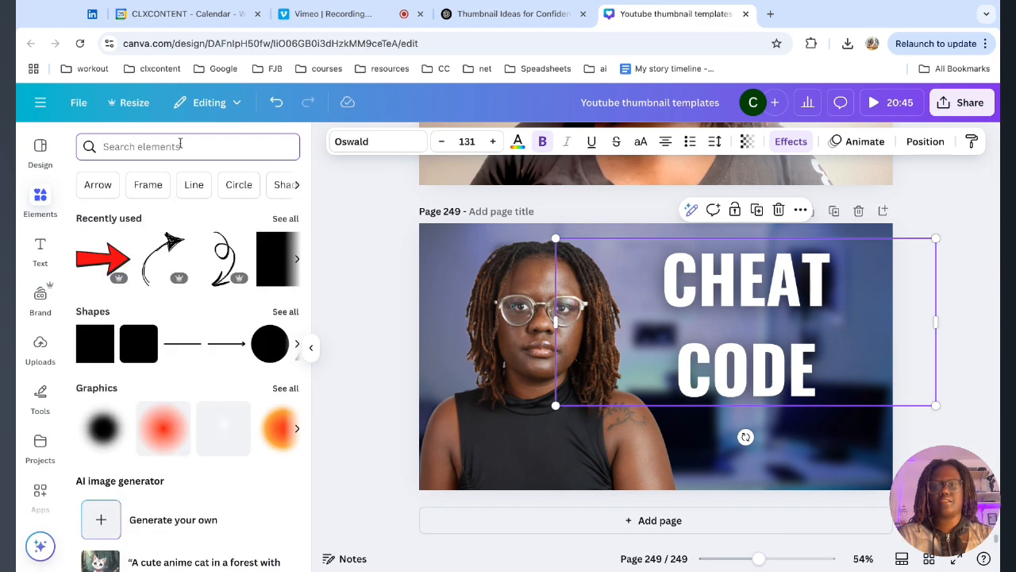
text(TOGGLE)
key(Return)
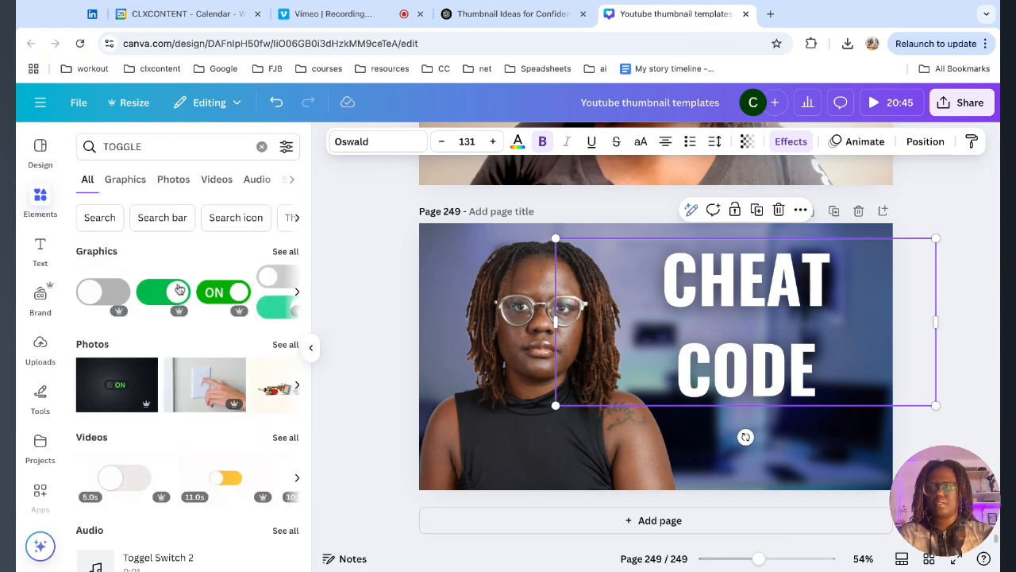
click(285, 251)
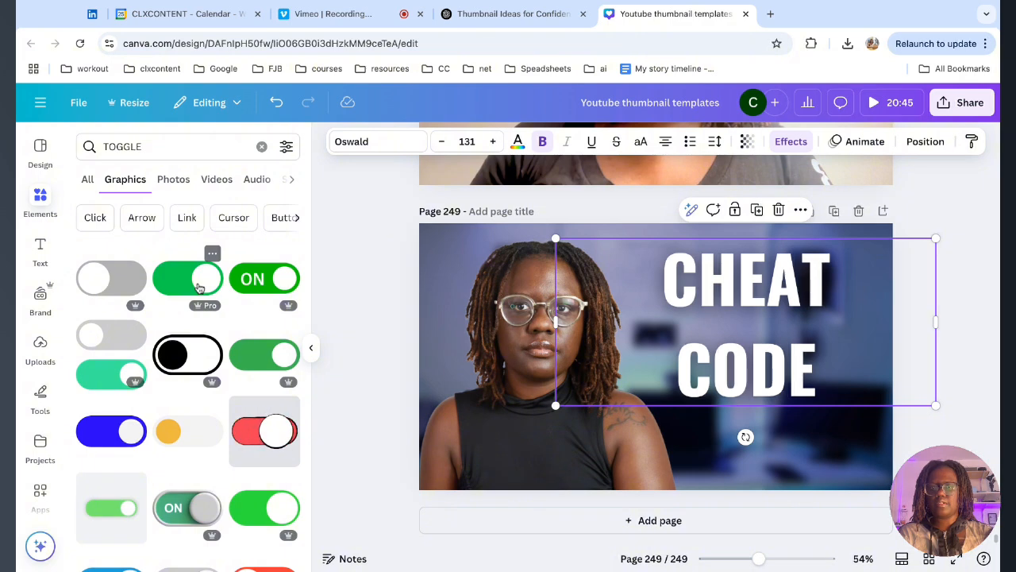
click(187, 278)
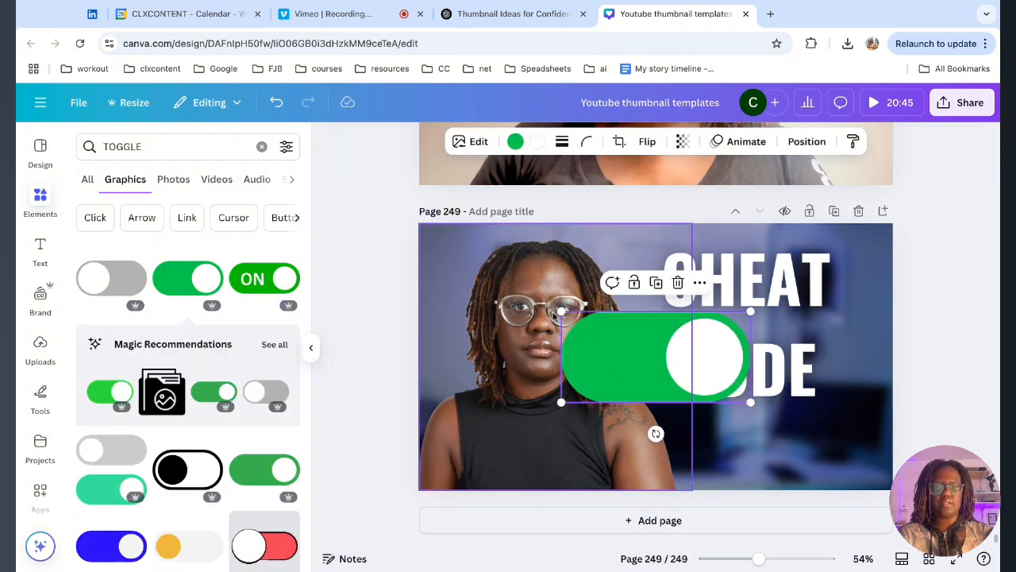
Step: Shrink the green toggle to about half its size and move it below the word CODE
drag(556, 310, 698, 380)
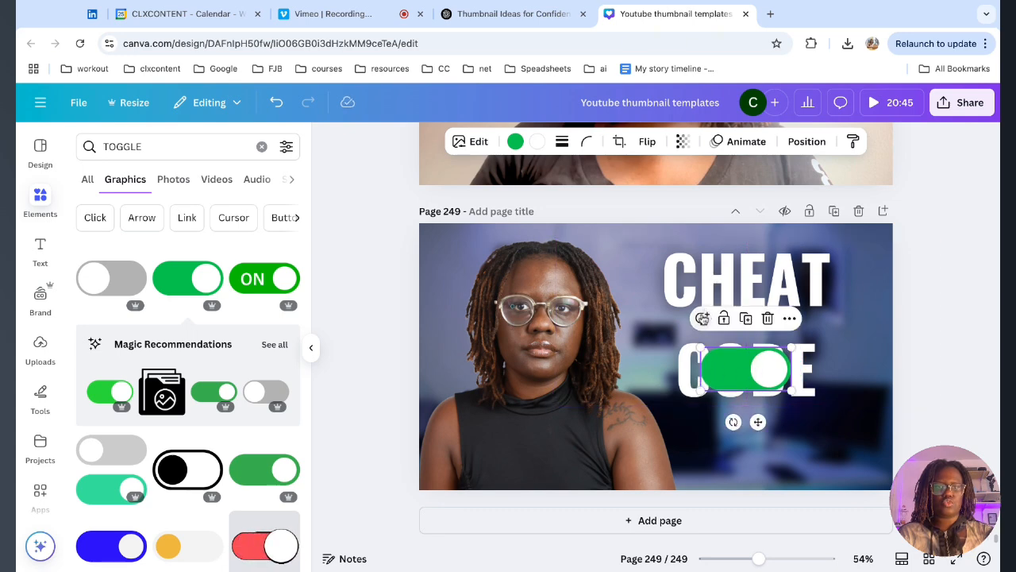
click(688, 367)
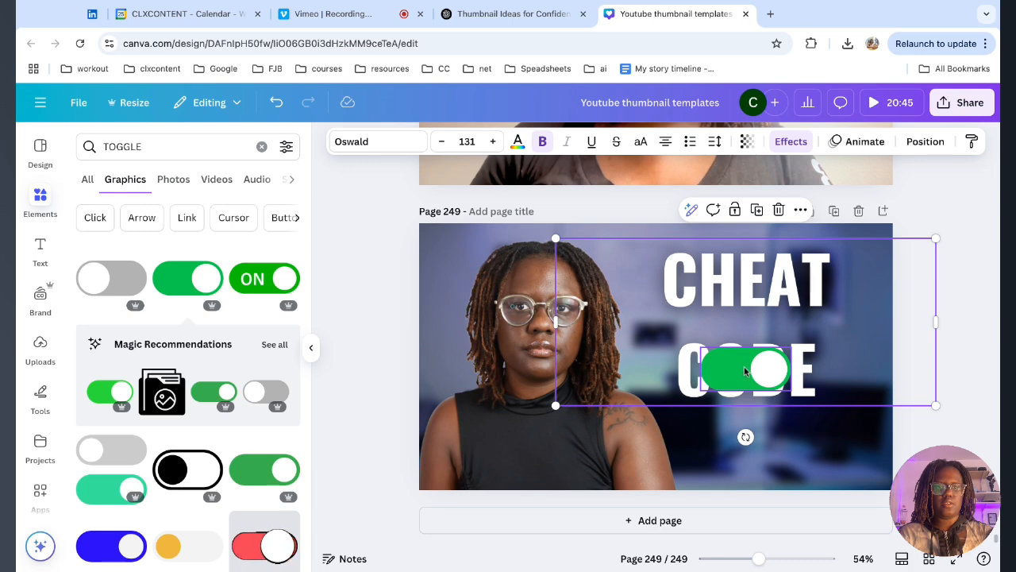
drag(745, 371, 753, 464)
Step: Delete the word CODE from the heading and enlarge the remaining CHEAT to font size 151
click(738, 373)
double_click(737, 376)
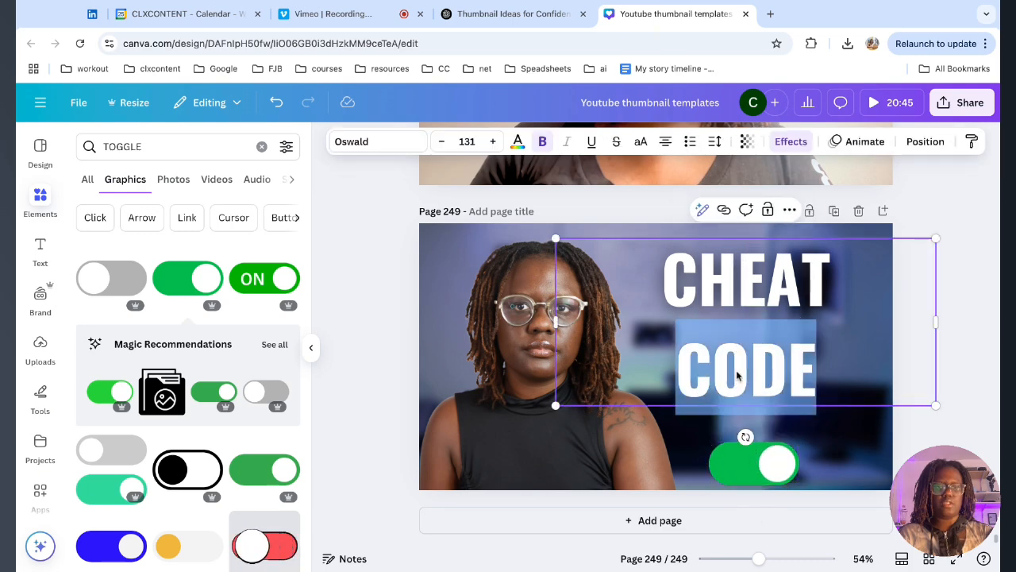
key(BackSpace)
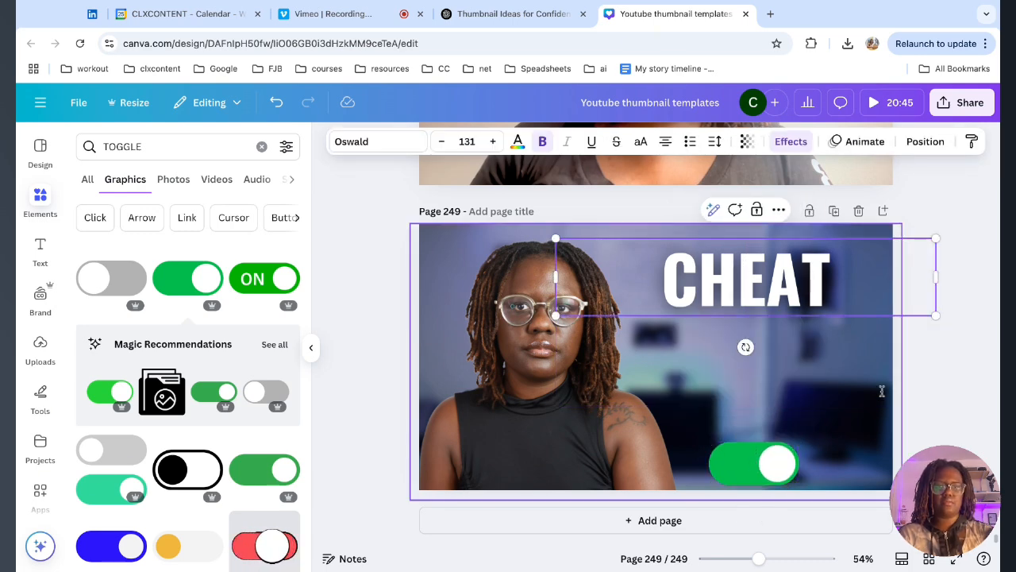
key(BackSpace)
drag(937, 313, 994, 327)
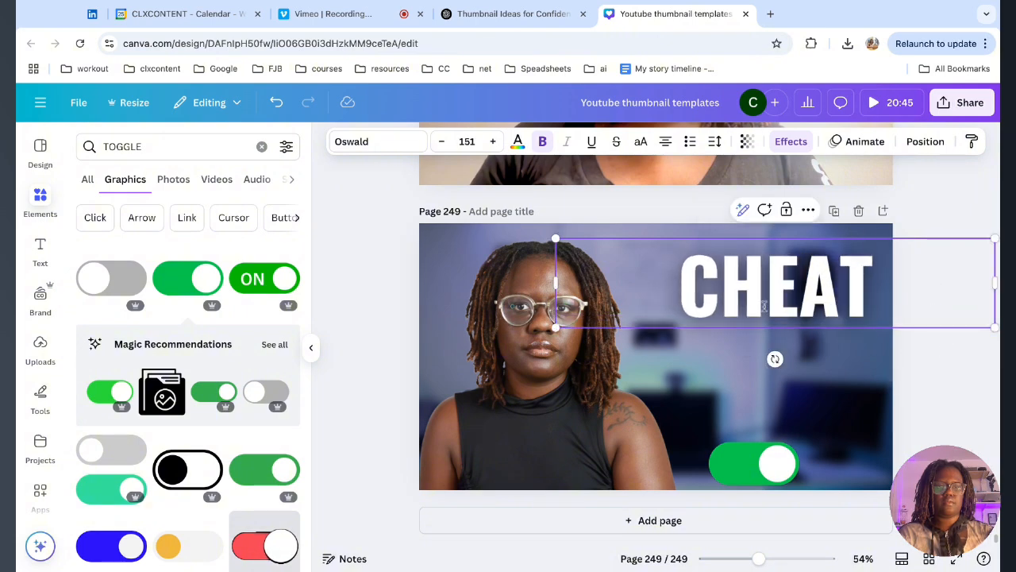
Step: Reposition CHEAT beside the portrait and place the slightly enlarged green toggle directly beneath the word
drag(827, 262, 806, 276)
drag(760, 467, 760, 379)
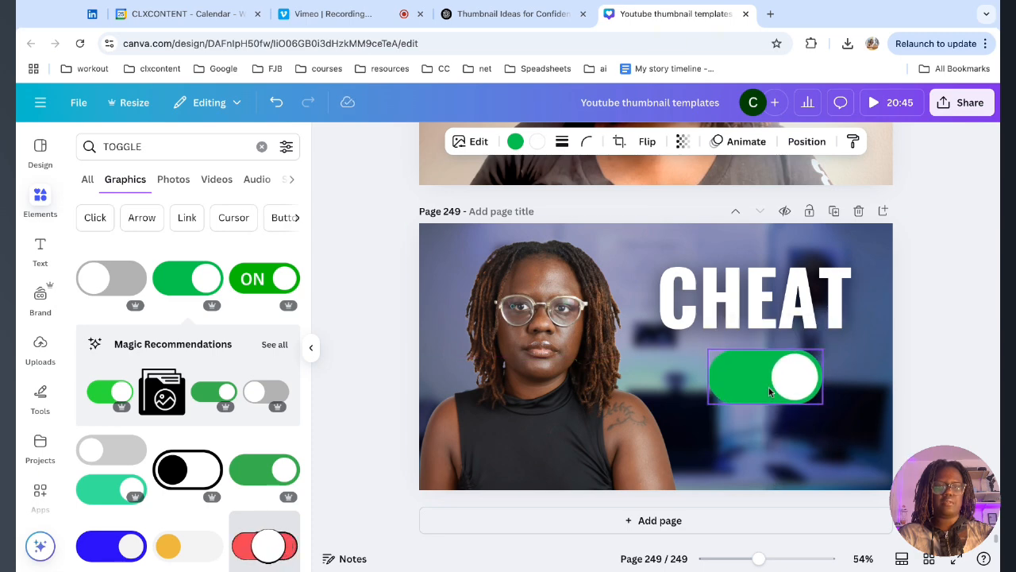
click(353, 366)
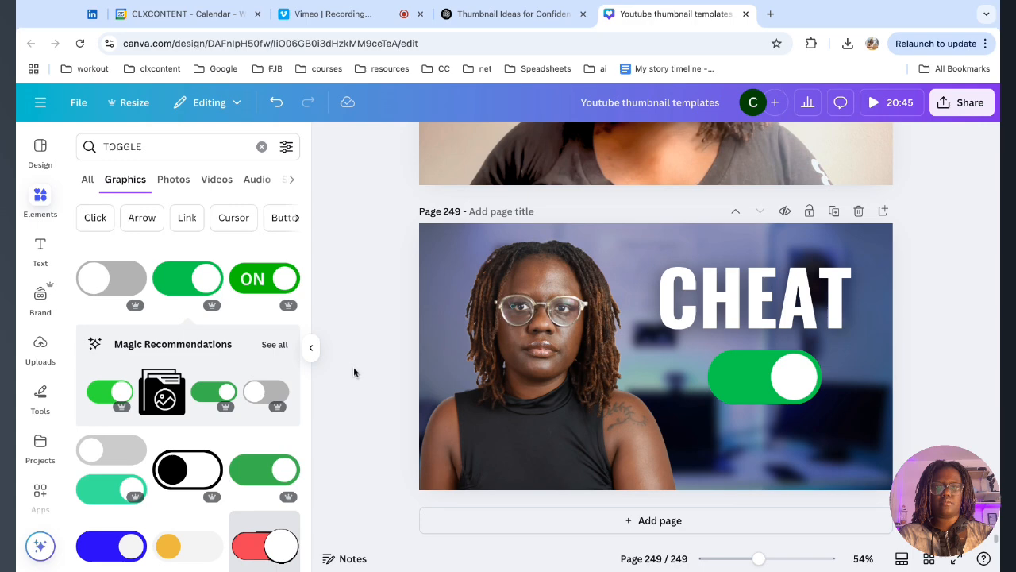
Step: Duplicate the CHEAT text, place the copy over the toggle row and reduce it to the letter C
click(699, 330)
key(ctrl+d)
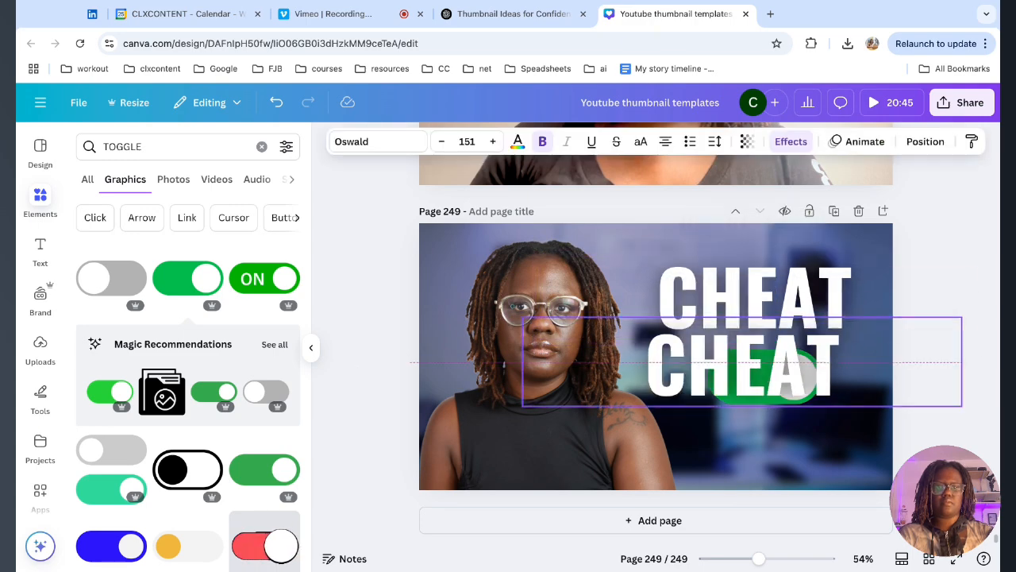
click(720, 395)
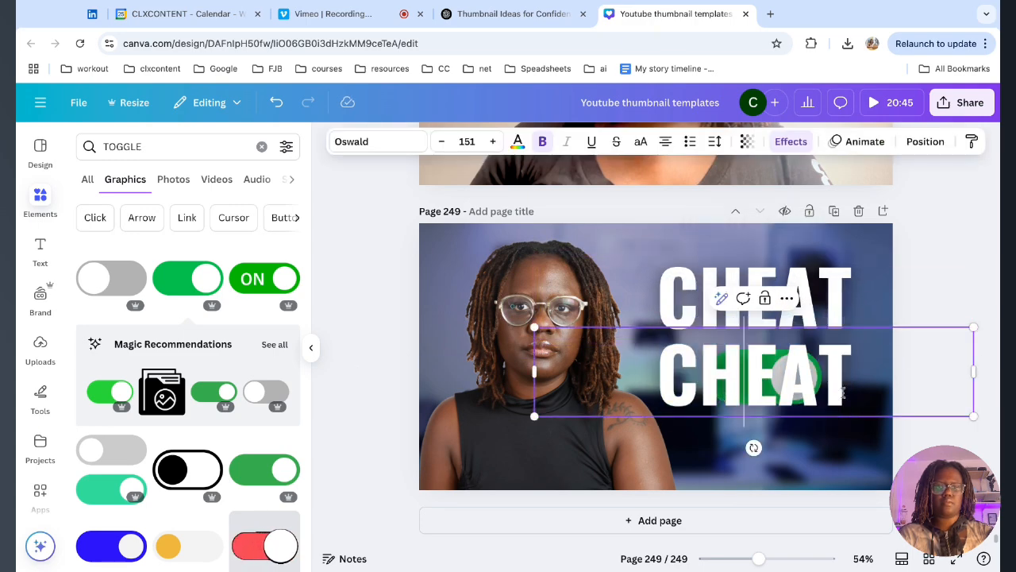
key(BackSpace)
key(BackSpace)
key(BackSpace)
key(BackSpace)
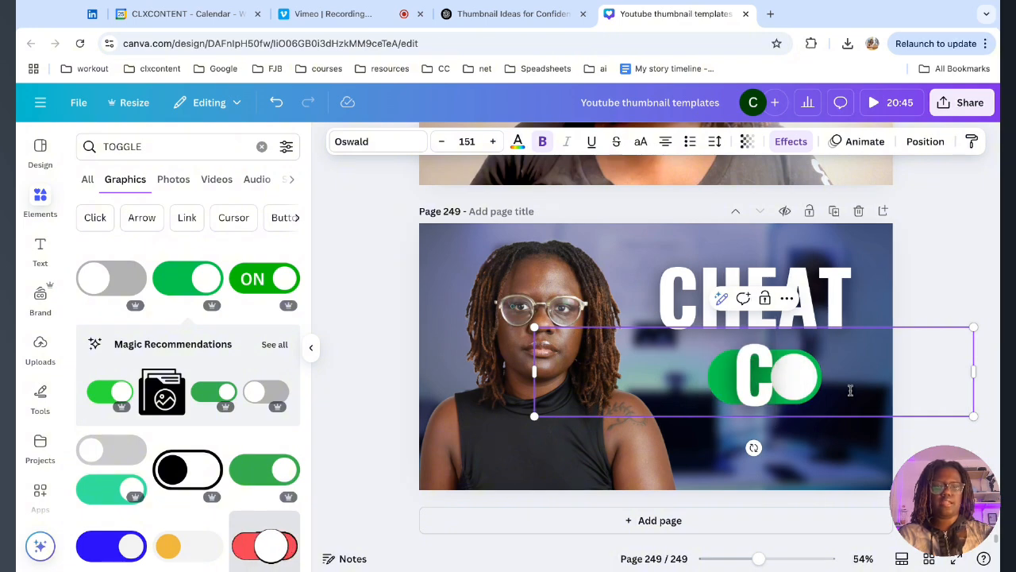
text(.)
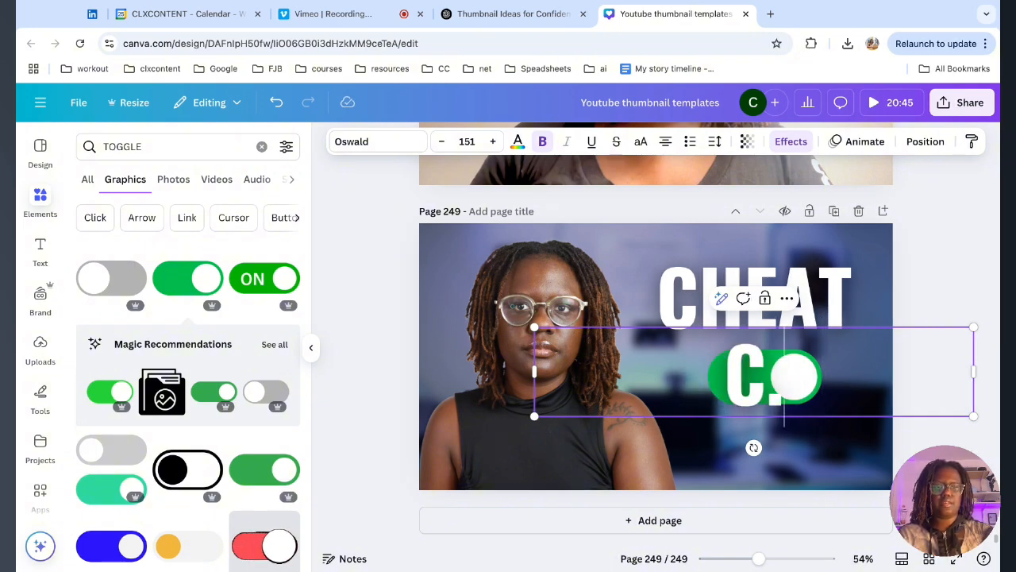
key(BackSpace)
Step: Narrow the text box of the letter C and place it just left of the green toggle
drag(977, 373, 727, 372)
key(Escape)
drag(575, 388, 626, 384)
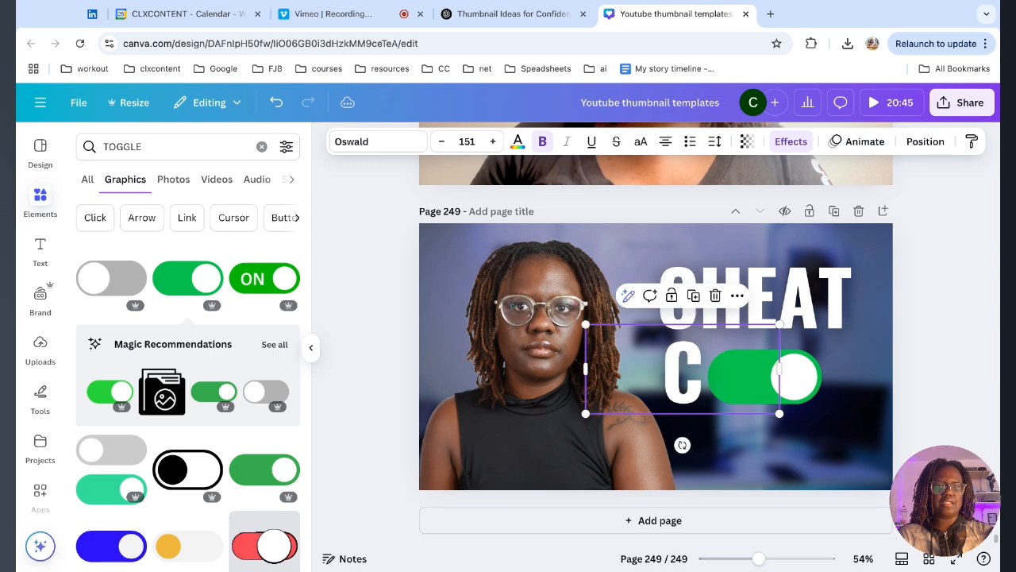
click(875, 386)
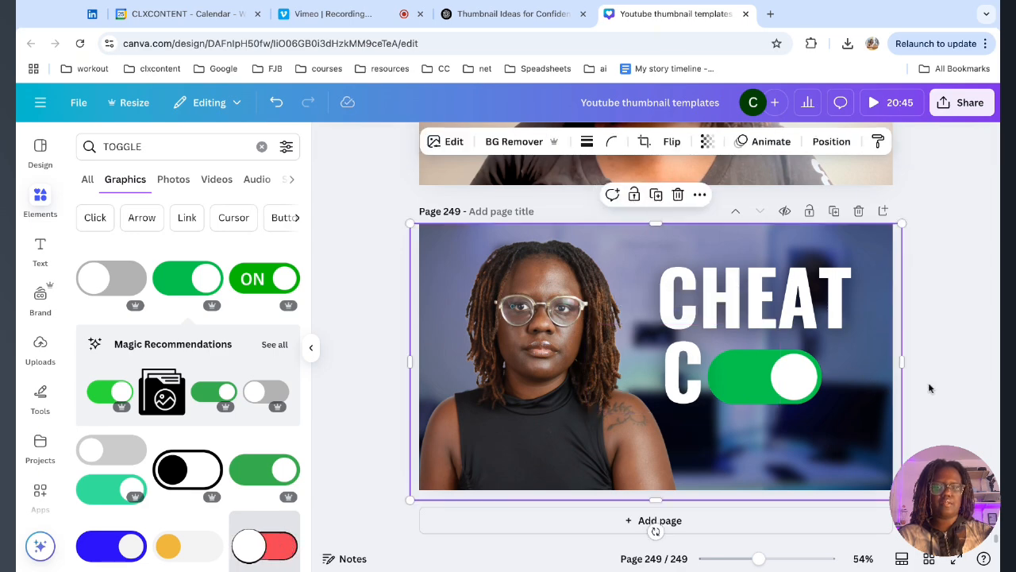
Step: Duplicate the letter C to the right of the toggle and change the copy to E
click(679, 384)
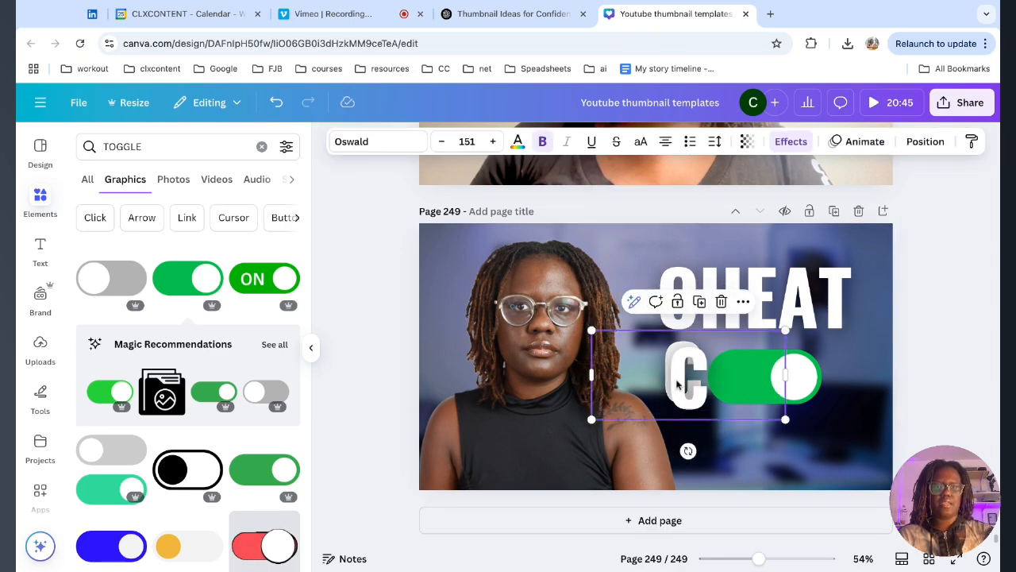
key(ctrl+d)
double_click(845, 384)
key(BackSpace)
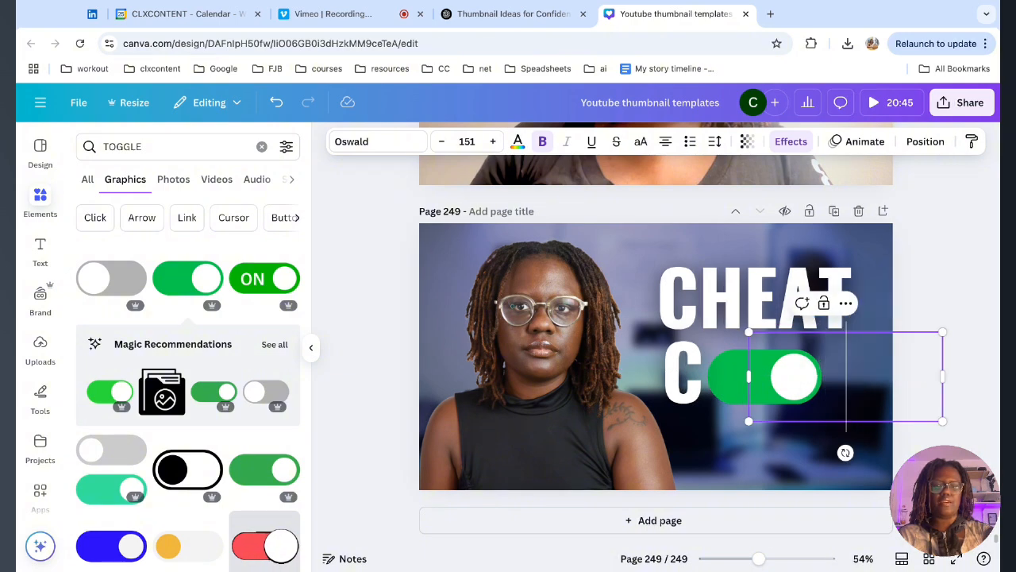
text(E)
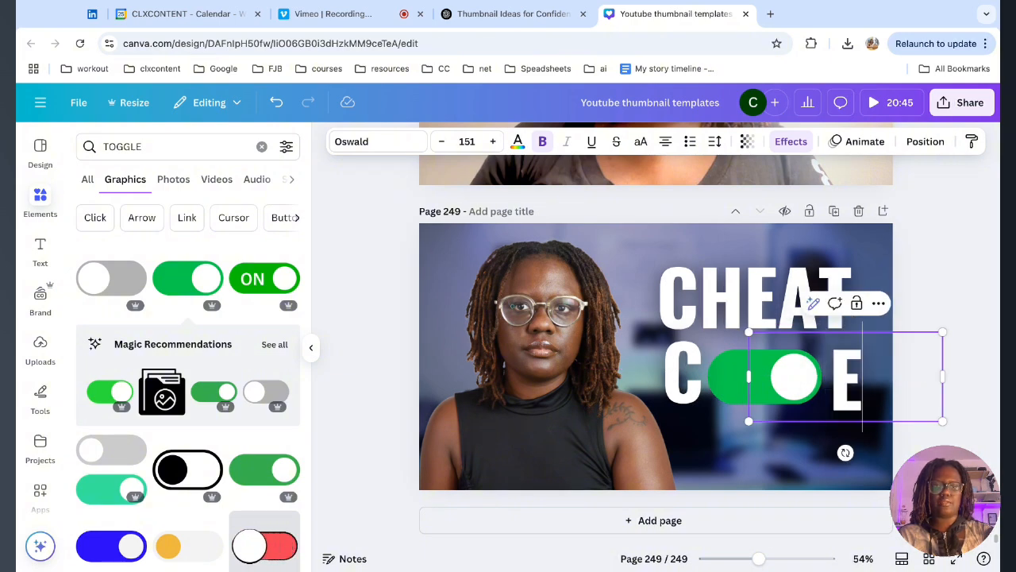
click(991, 346)
Step: Narrow the text boxes of C and E to fit their letters and set them on either side of the toggle
drag(825, 386, 664, 367)
click(724, 380)
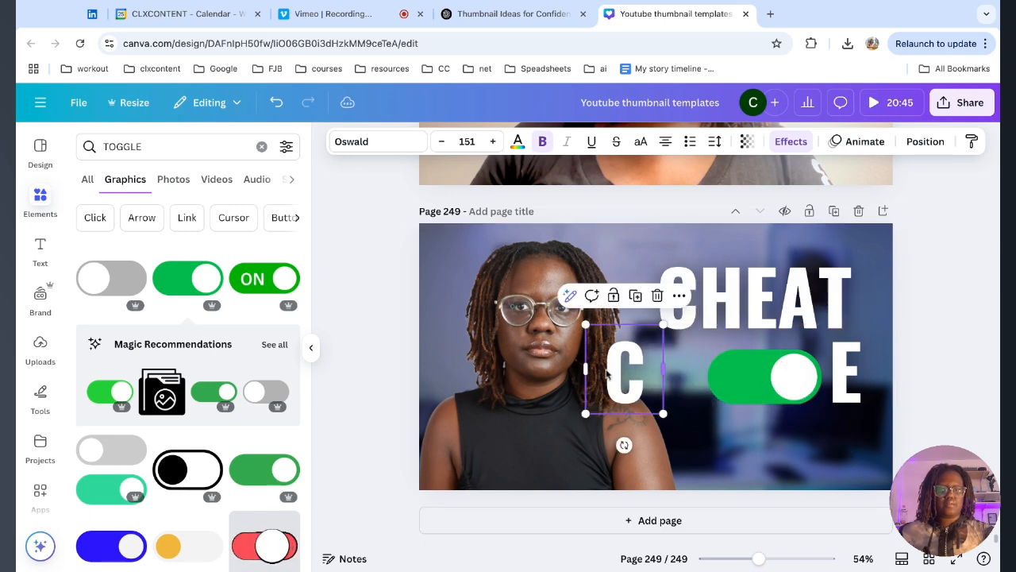
click(640, 367)
drag(587, 367, 644, 367)
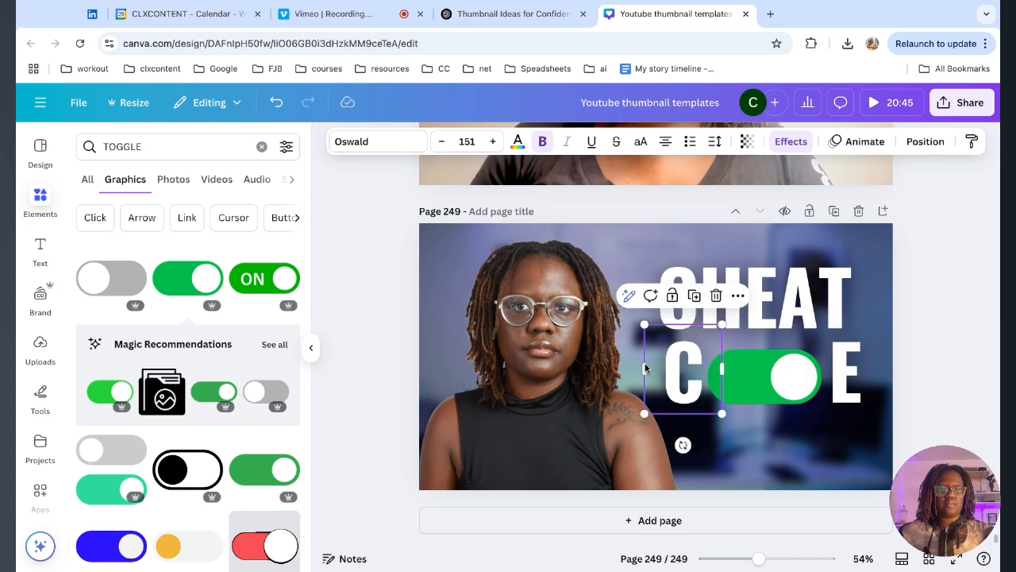
click(842, 380)
drag(943, 369, 792, 366)
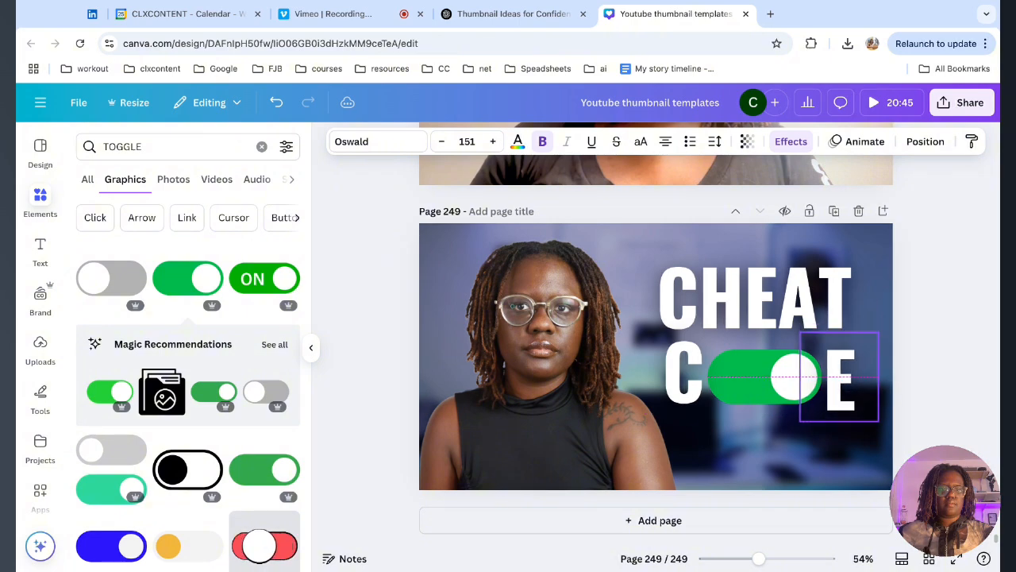
Step: Shrink the green toggle slightly and move E and C in close around it so the row reads as CODE
click(776, 384)
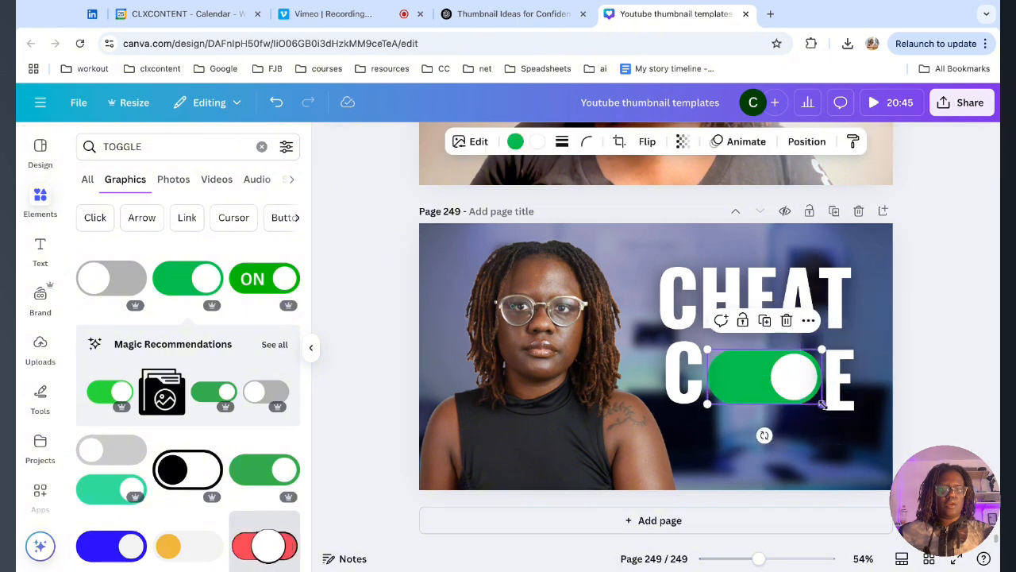
drag(822, 405, 842, 391)
click(842, 392)
drag(697, 387, 693, 388)
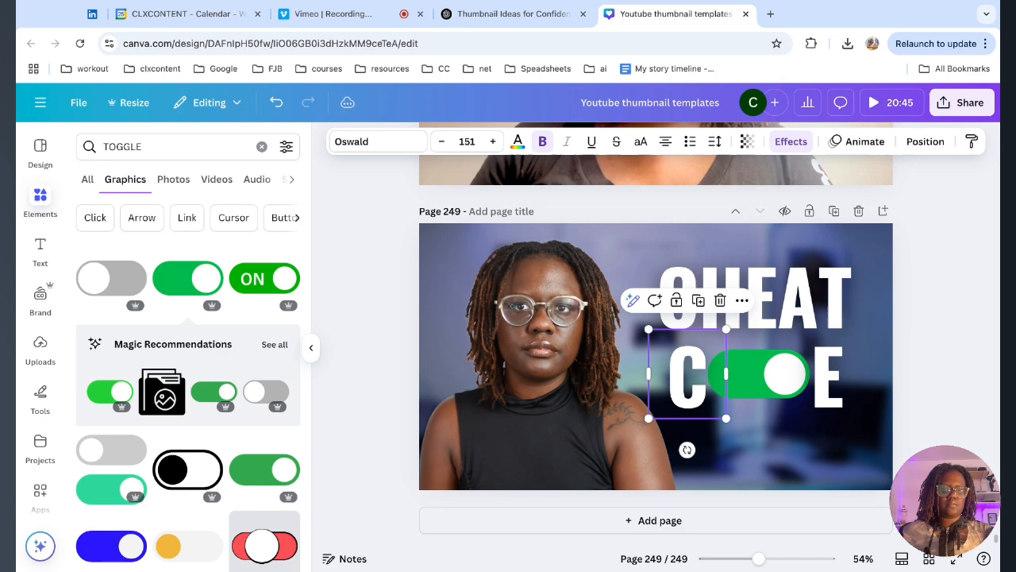
Step: Narrow the CHEAT text box, enlarge the word to font size 168 and center it above the toggle row
click(742, 311)
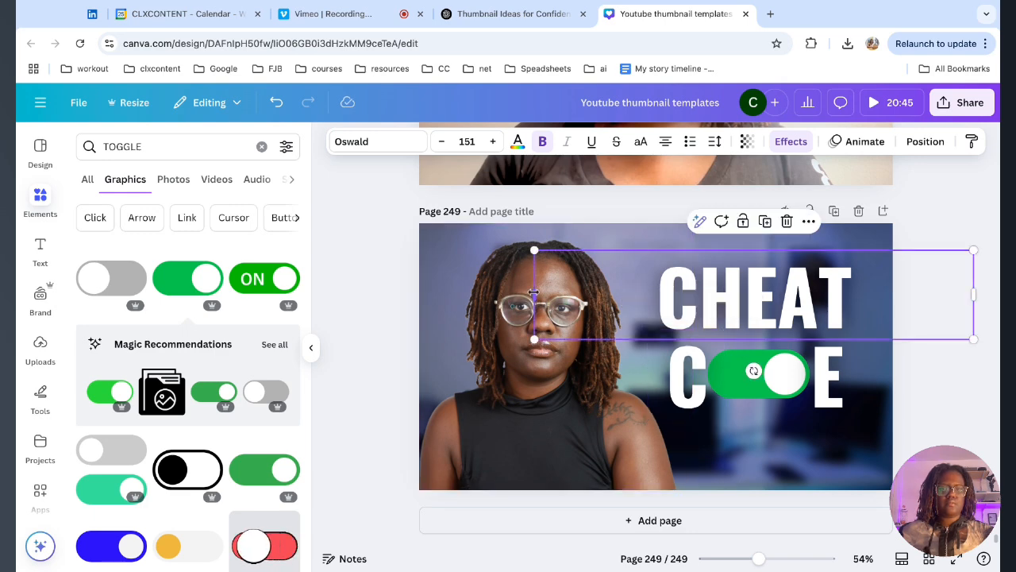
drag(534, 292, 632, 246)
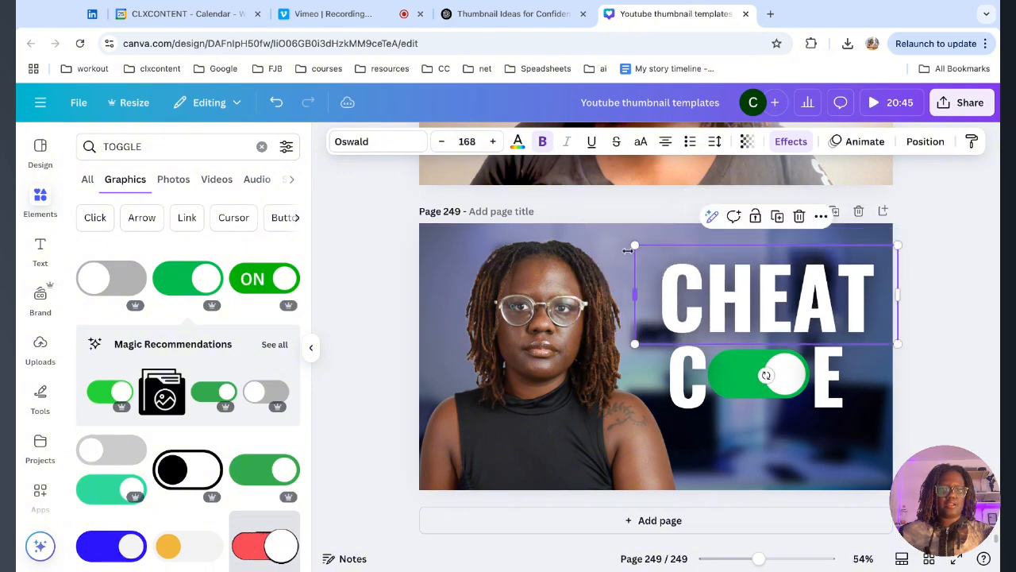
drag(724, 275, 724, 275)
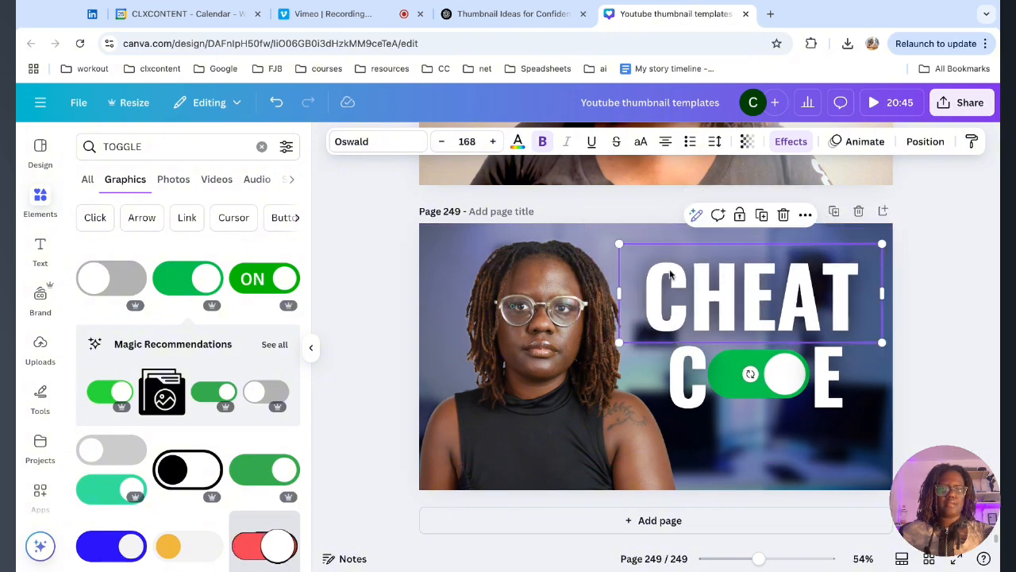
Step: Move the CHEAT text, the C-toggle-E row and the portrait down together, and raise the portrait alone back up
drag(668, 205, 825, 402)
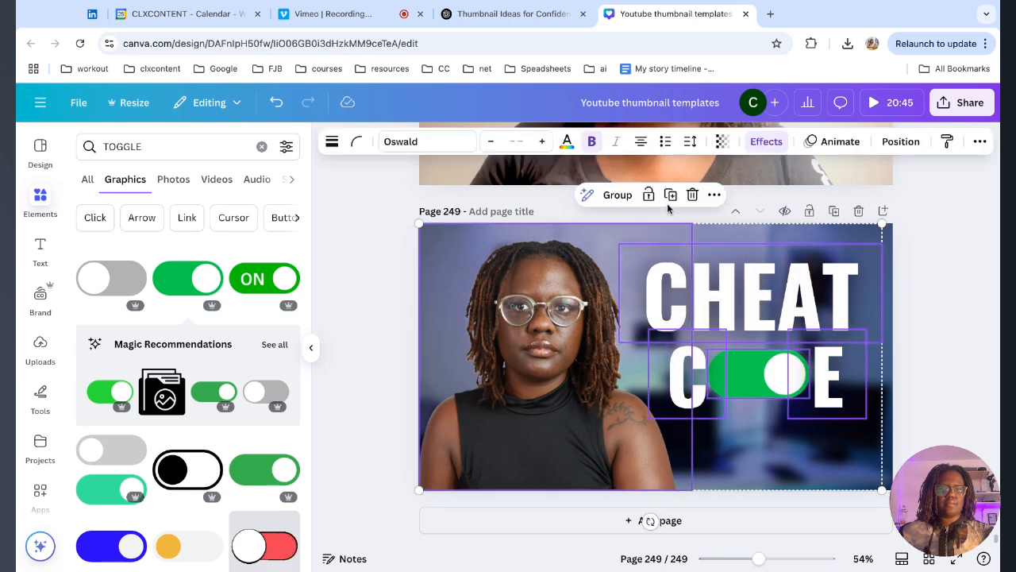
click(917, 402)
drag(917, 402, 639, 330)
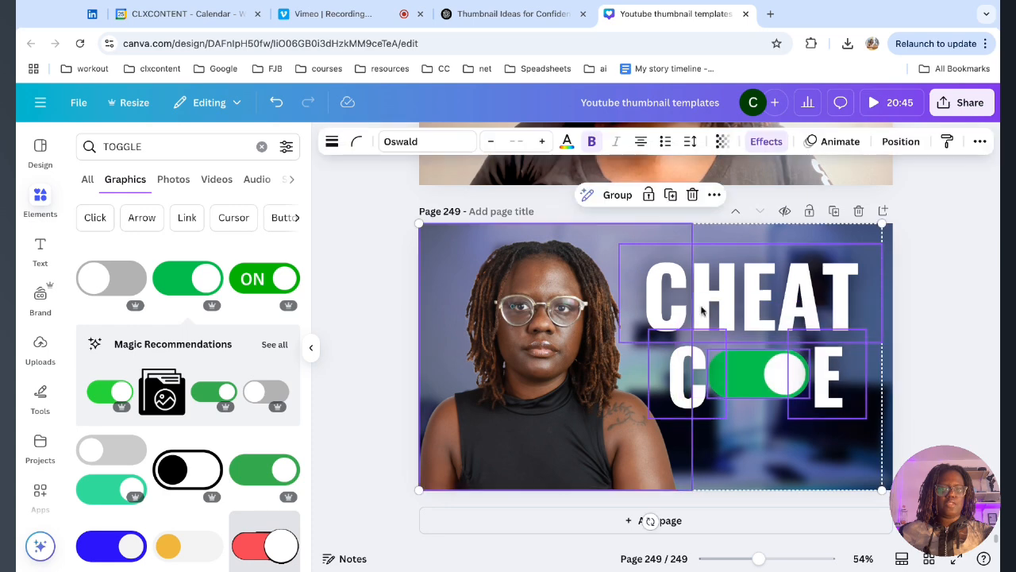
drag(756, 320, 756, 322)
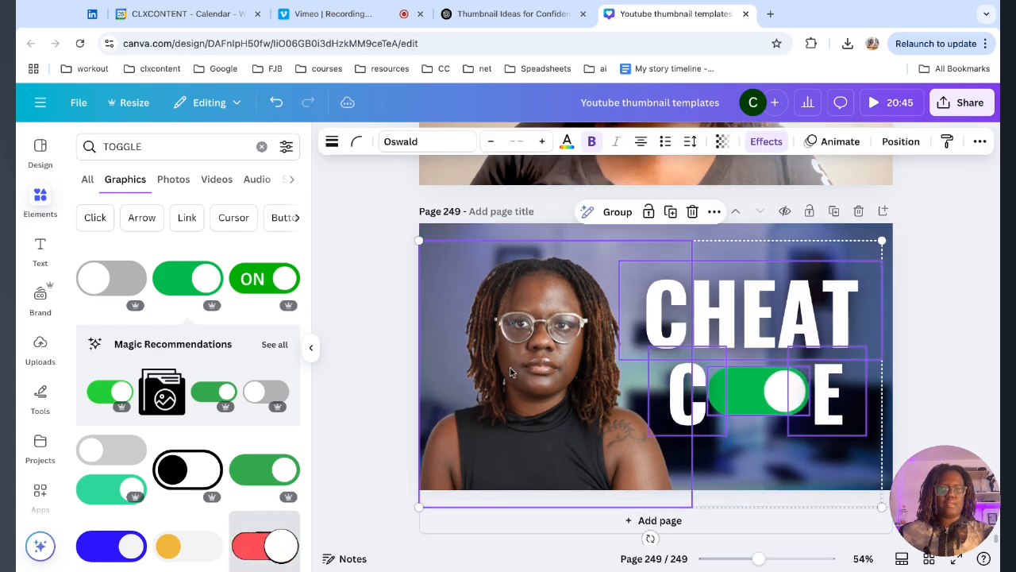
click(370, 378)
drag(505, 402, 506, 380)
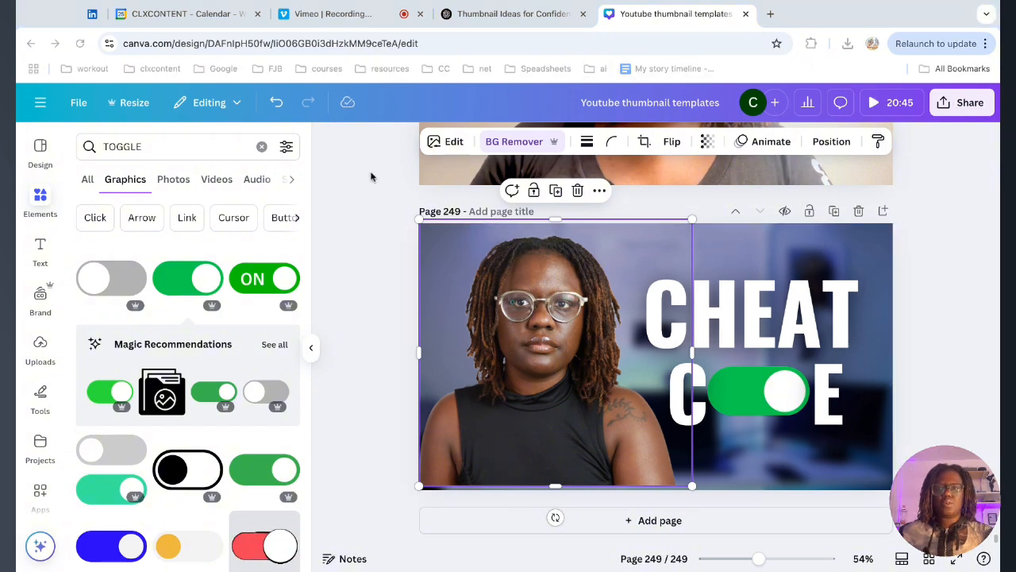
Step: Search the elements library for PLUG and browse the graphics for a suitable cord
click(261, 146)
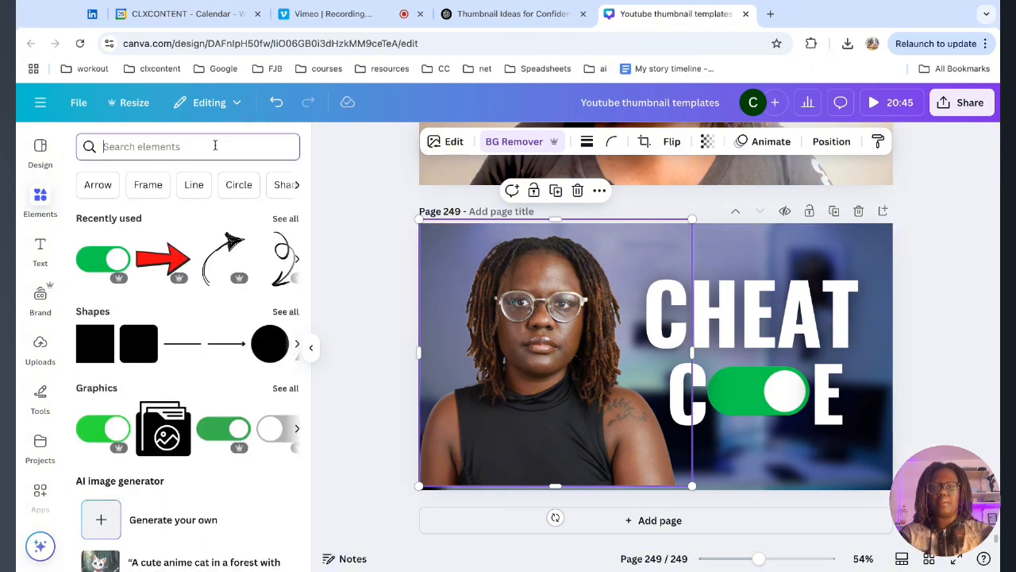
text(PLUG)
key(Return)
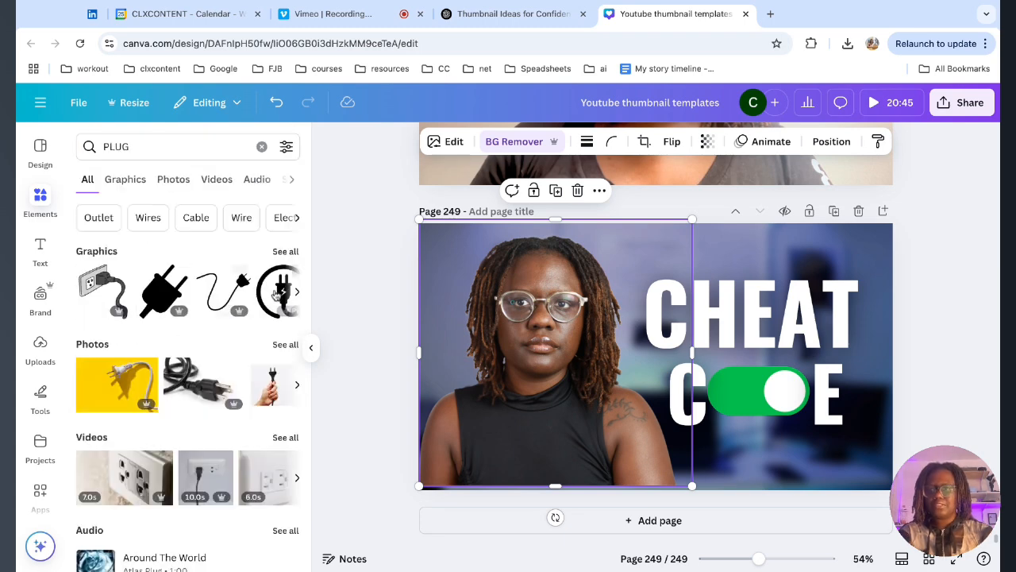
click(285, 251)
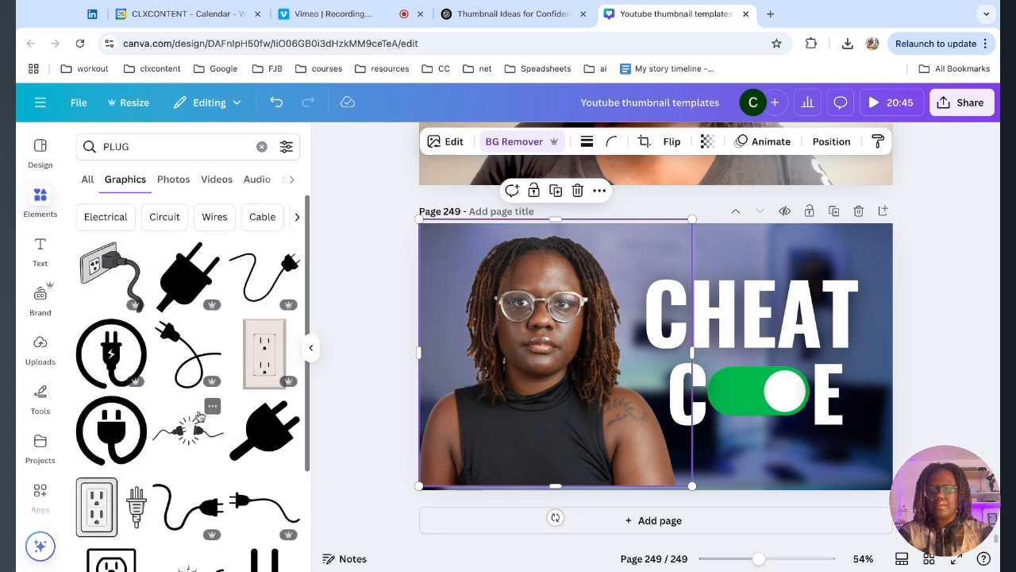
scroll(200, 416, down, 2)
scroll(200, 416, down, 2)
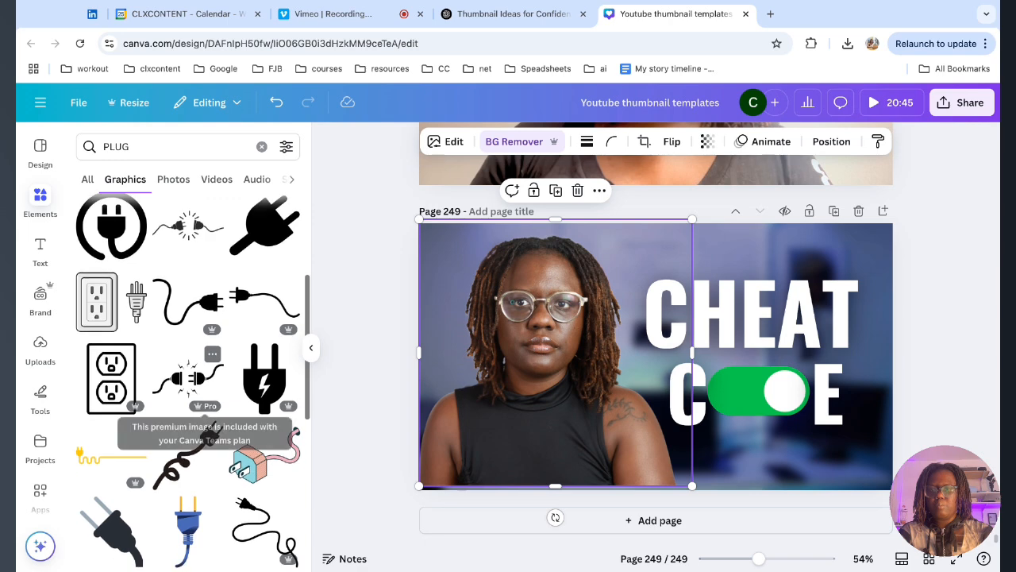
scroll(200, 417, down, 3)
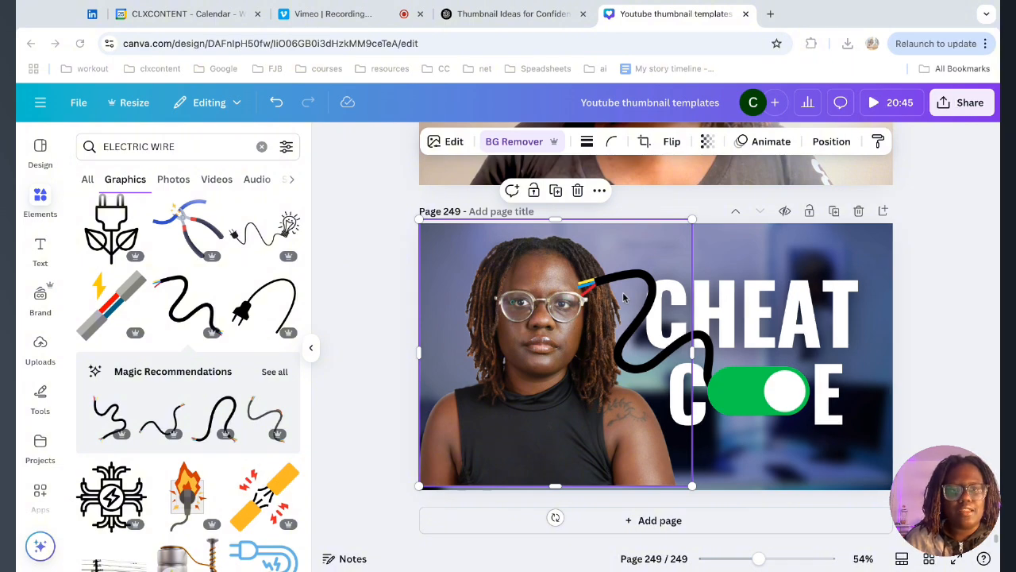
Step: Show the page's layers and move the portrait above the black wire in the stacking order
click(718, 347)
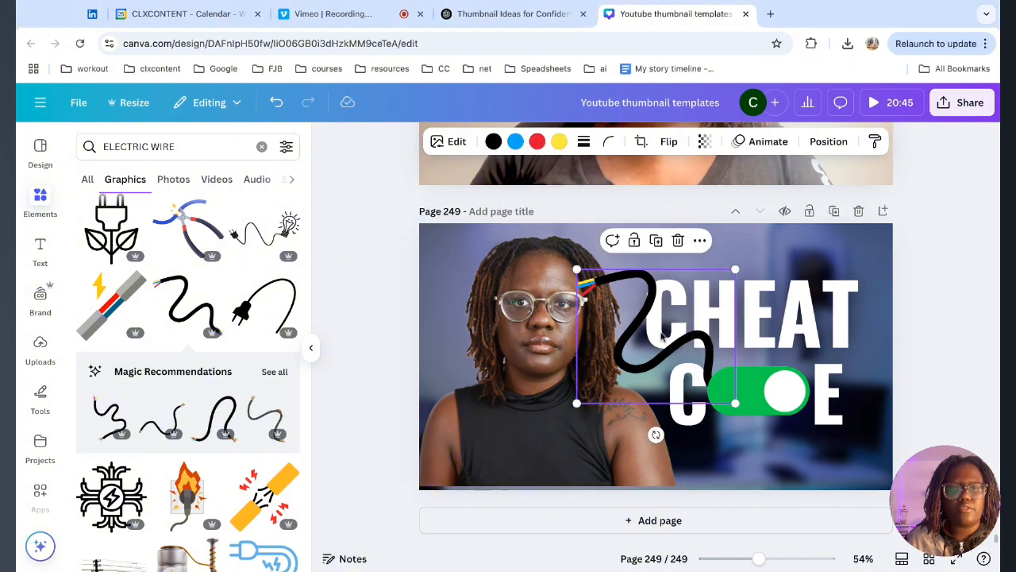
click(549, 301)
right_click(548, 300)
mouse_move(603, 279)
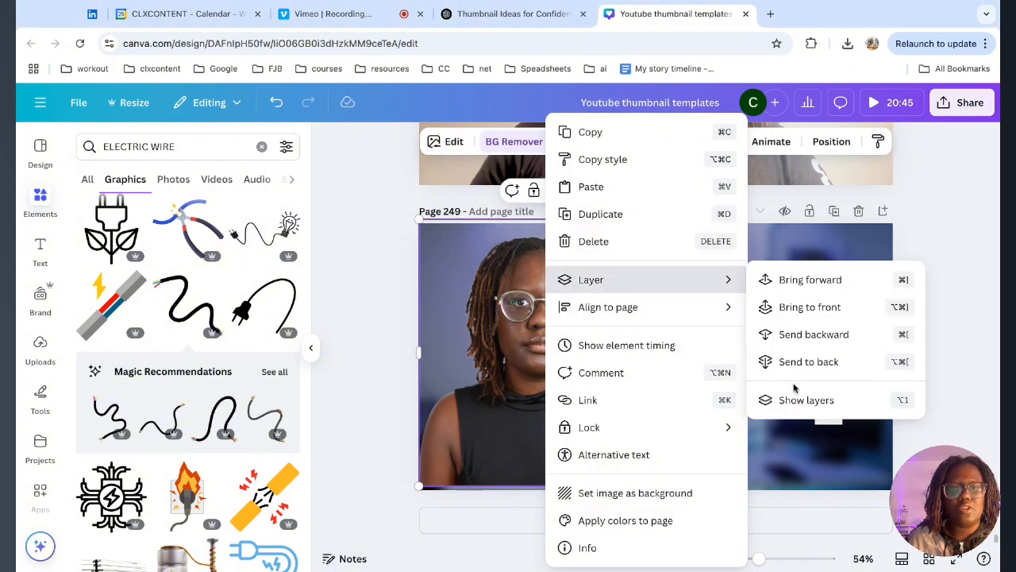
click(794, 400)
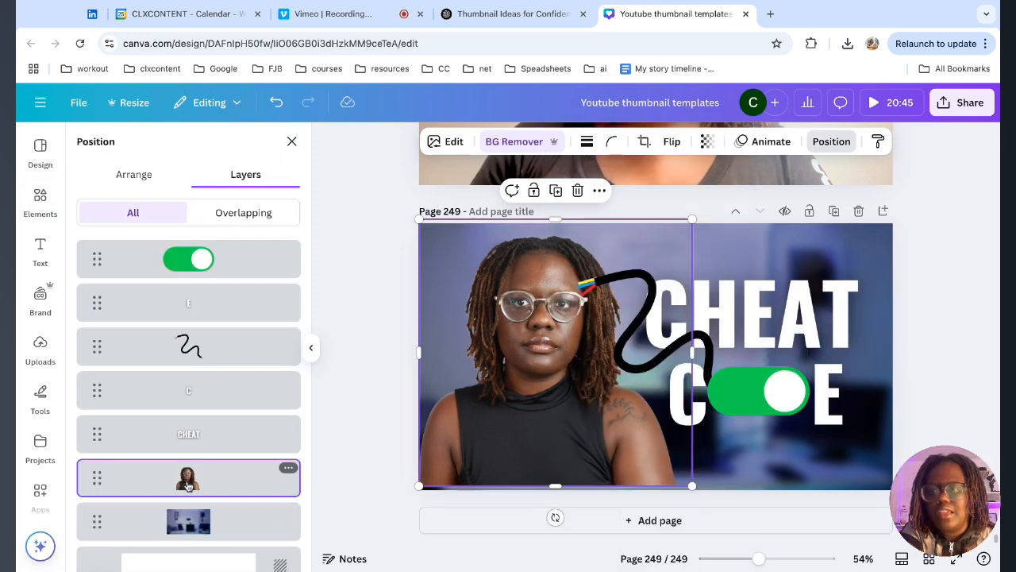
mouse_move(188, 476)
mouse_down()
mouse_move(189, 486)
mouse_move(197, 361)
mouse_move(198, 415)
mouse_move(195, 375)
mouse_up()
scroll(190, 450, down, 1)
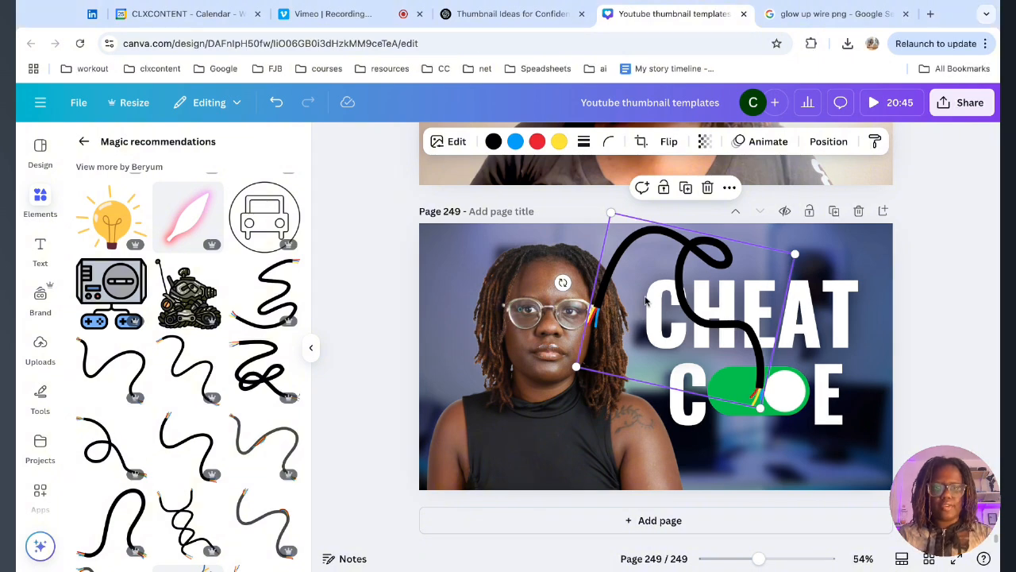
Step: Move the looped wire's layer down to sit between the portrait and the CHEAT text
right_click(645, 300)
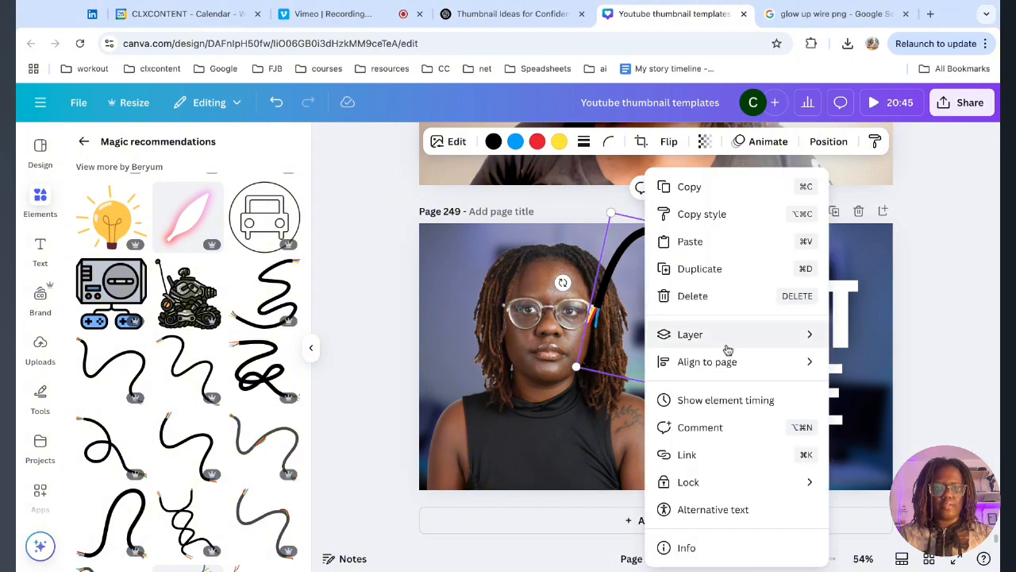
mouse_move(726, 352)
click(518, 455)
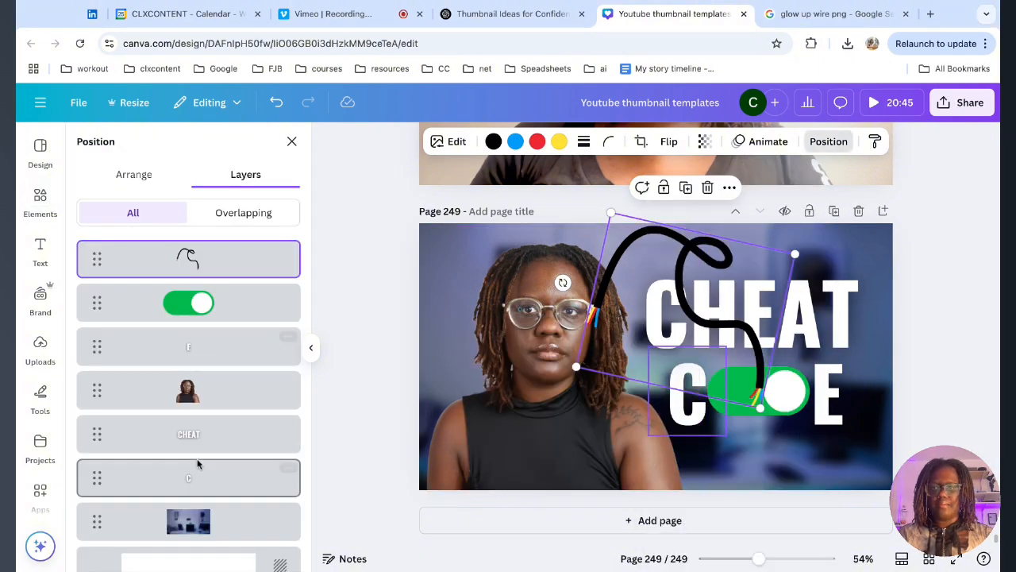
drag(196, 264, 191, 405)
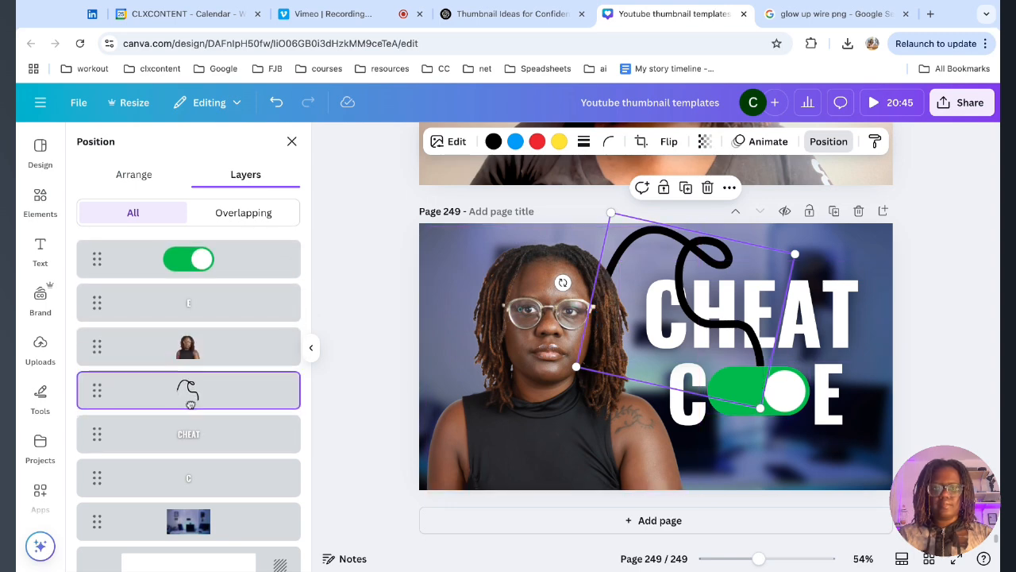
click(356, 364)
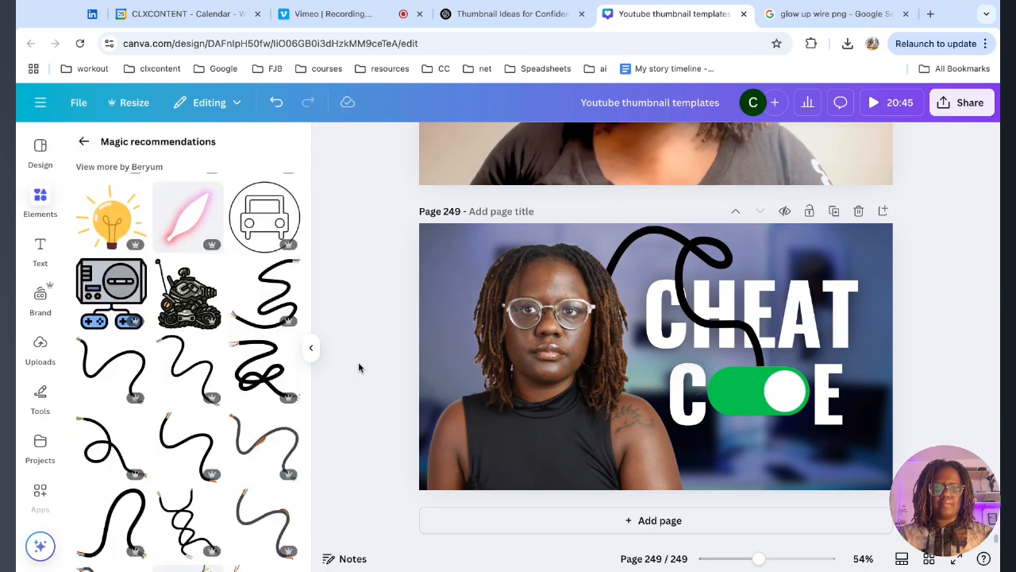
click(798, 328)
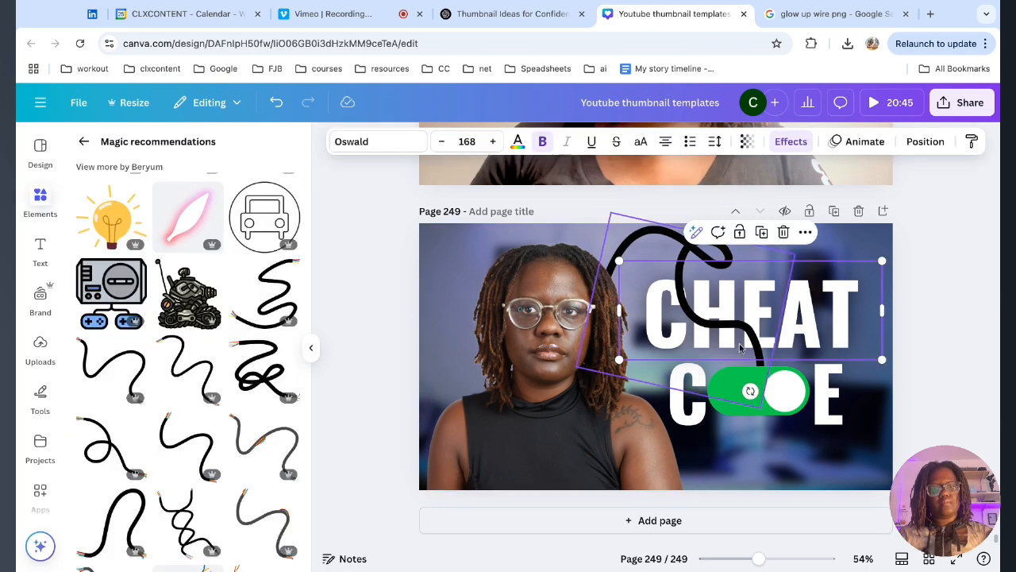
right_click(780, 329)
mouse_move(812, 336)
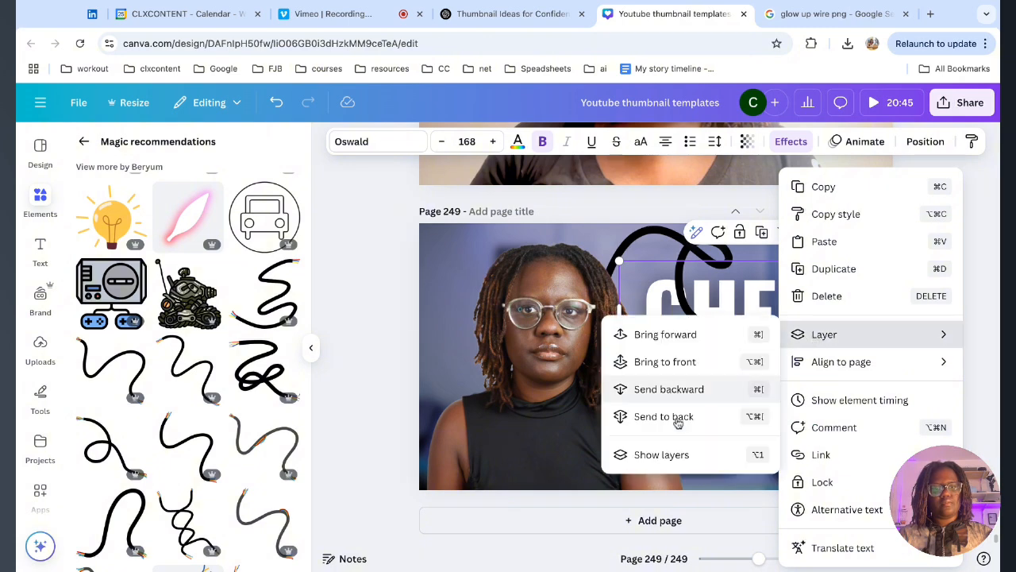
click(354, 326)
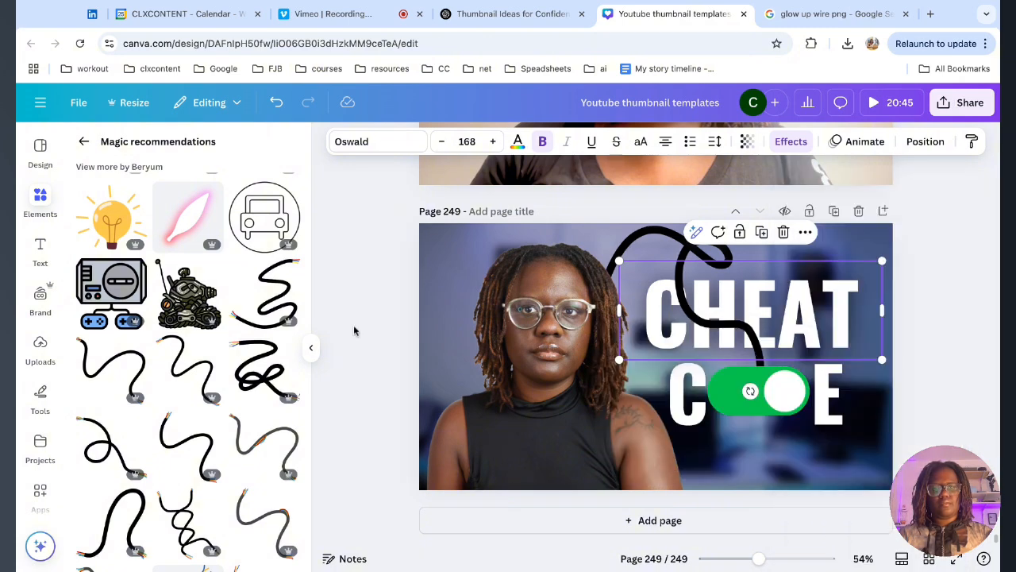
click(354, 326)
Step: Recolor the wire's black to the bright green of the toggle, trying yellow #feeb3b and dark green #3f9544 first
click(724, 252)
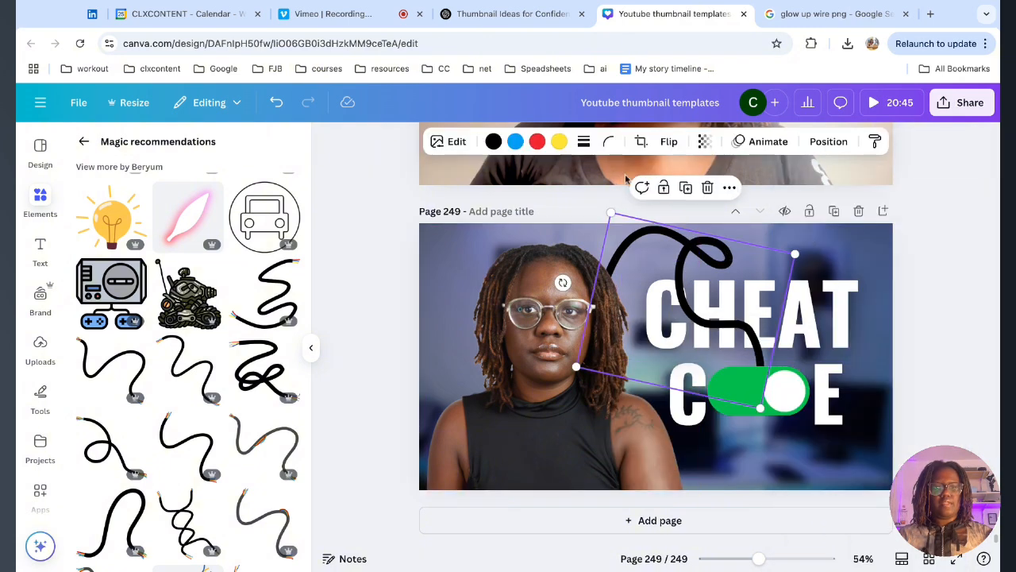
click(493, 141)
scroll(206, 349, down, 2)
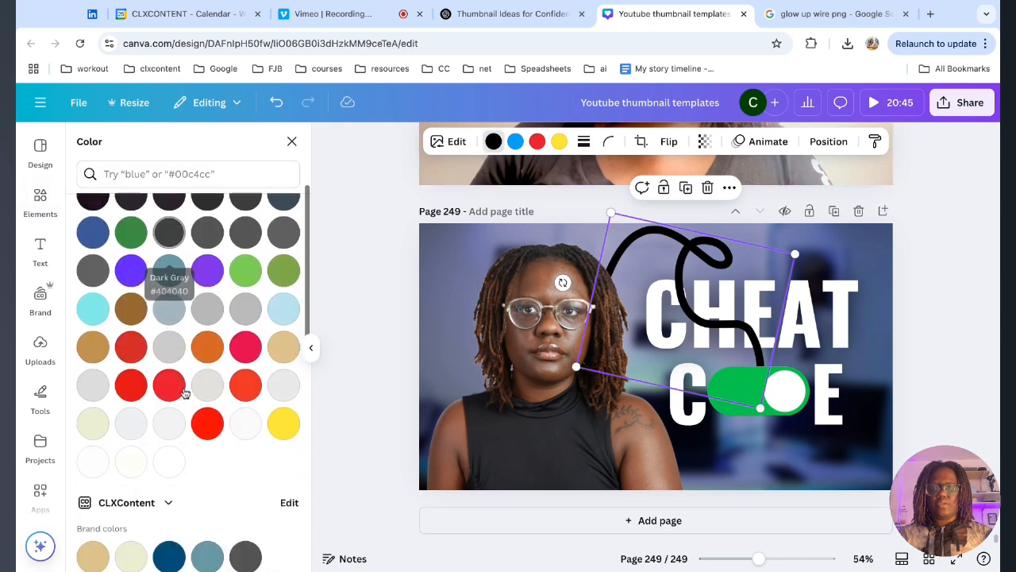
click(284, 425)
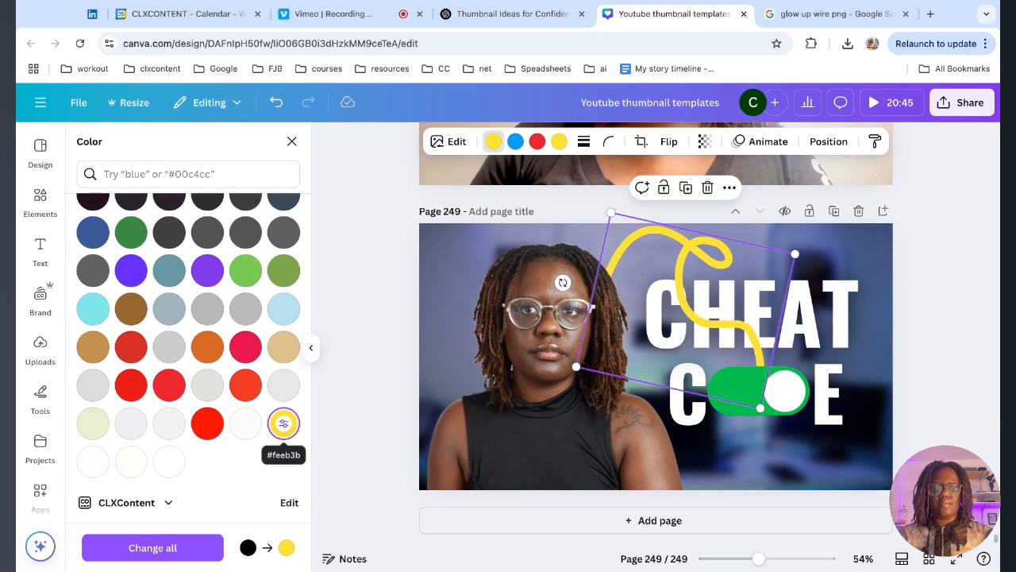
scroll(284, 427, down, 1)
scroll(283, 384, up, 5)
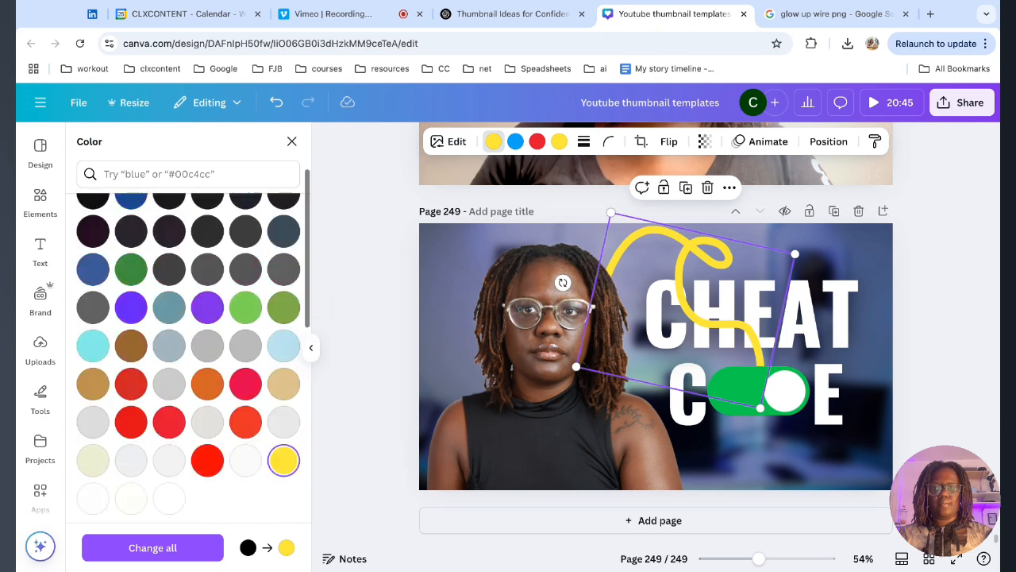
click(131, 398)
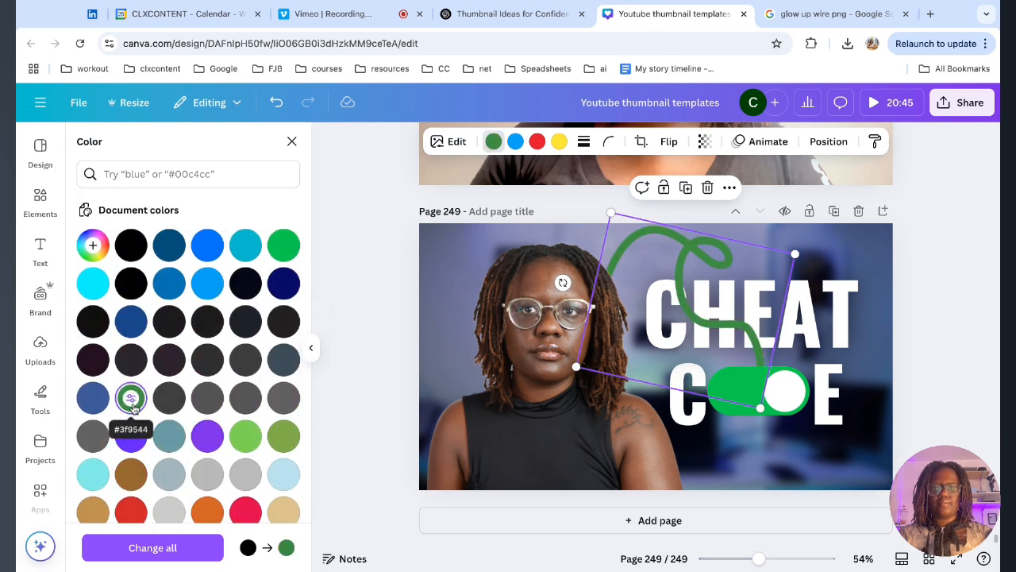
scroll(227, 416, down, 1)
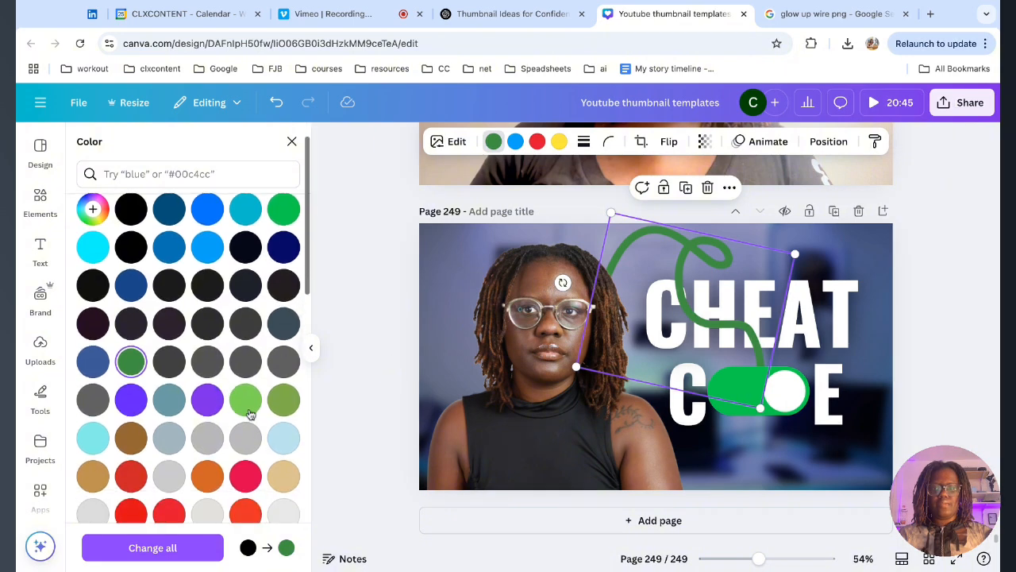
click(284, 209)
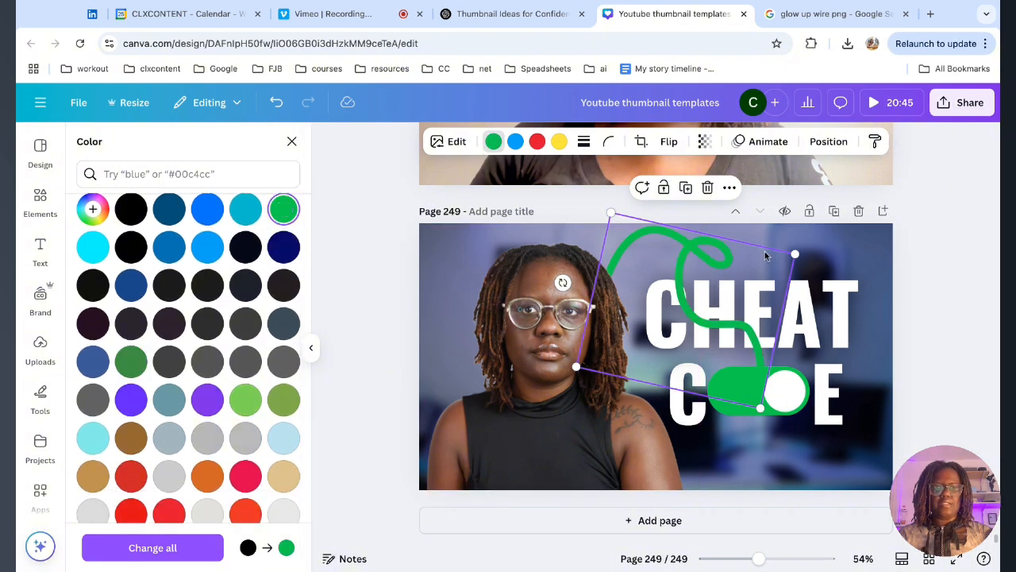
Step: Try a Glow shadow on the green wire with its color changed from black to bright green
click(448, 141)
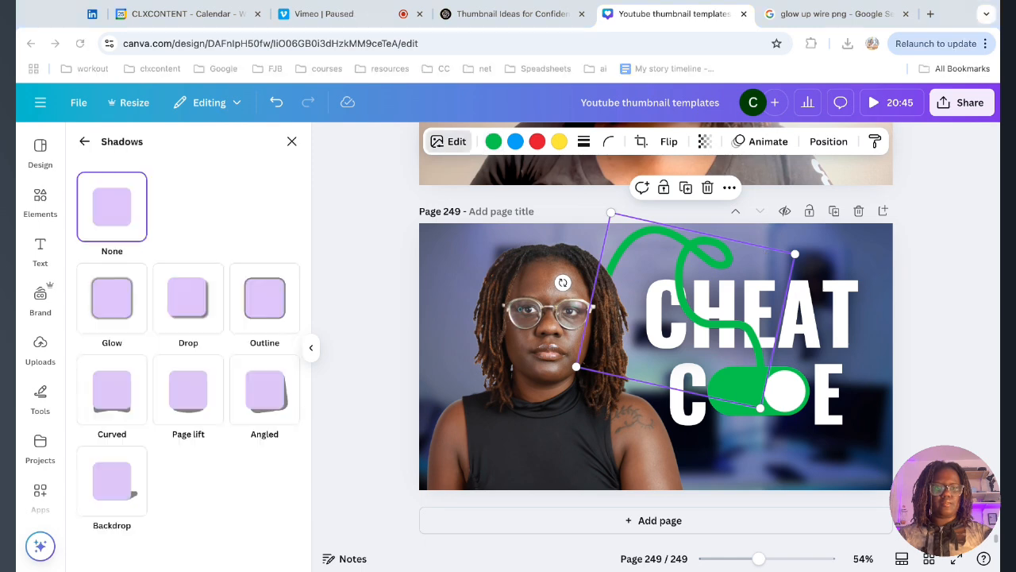
click(124, 317)
scroll(142, 402, down, 2)
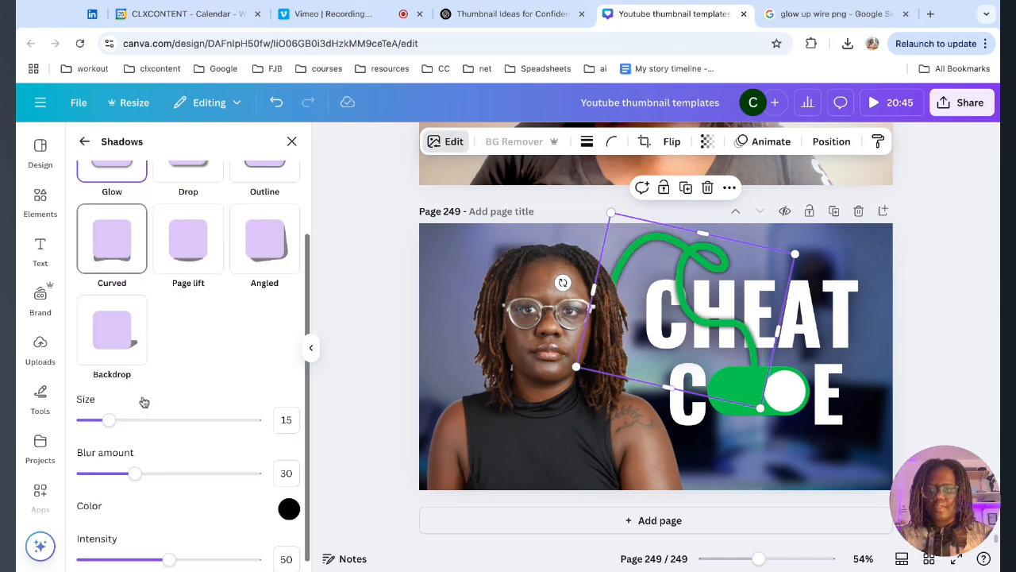
scroll(142, 402, down, 1)
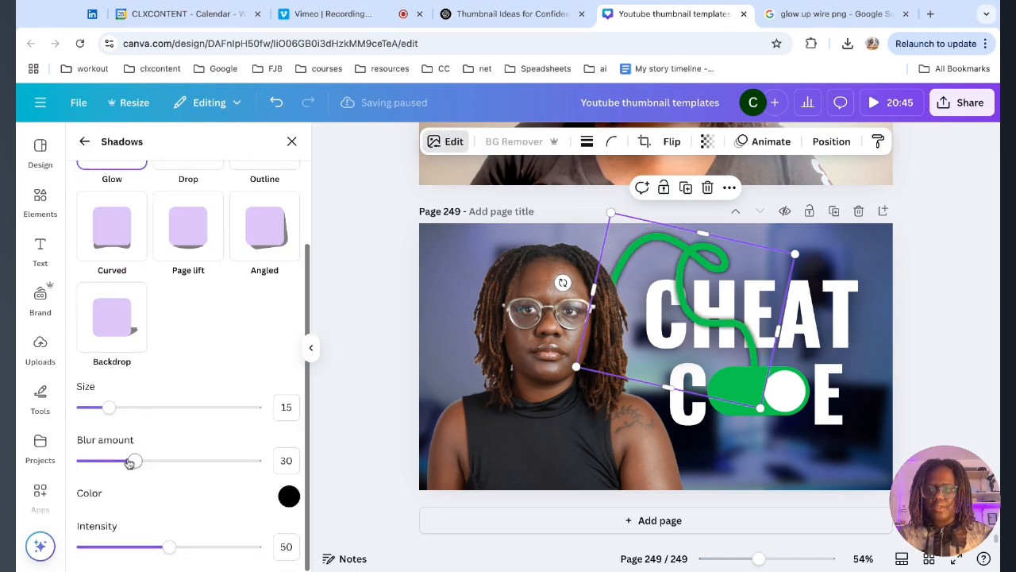
click(288, 496)
click(359, 433)
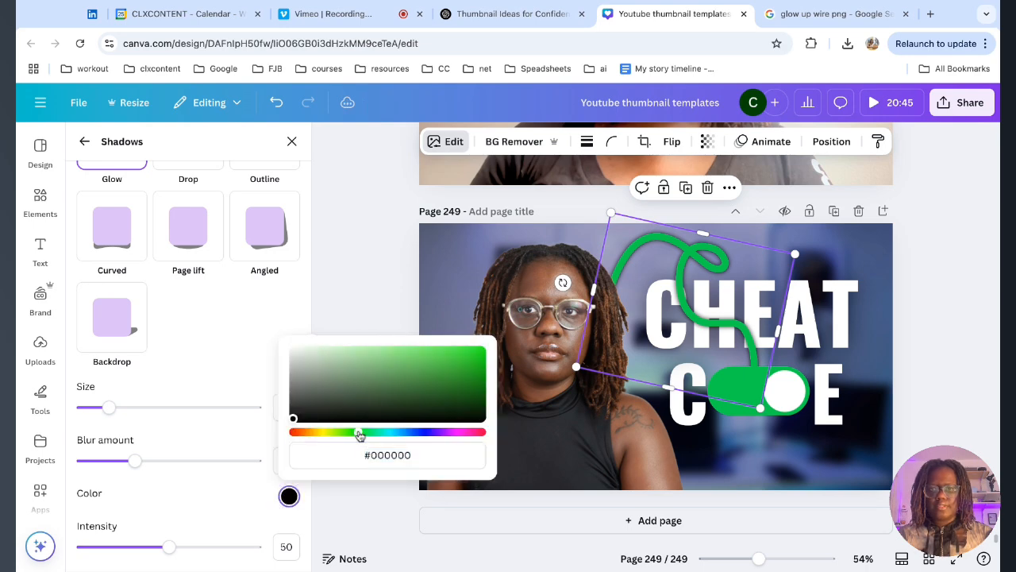
click(397, 363)
click(475, 348)
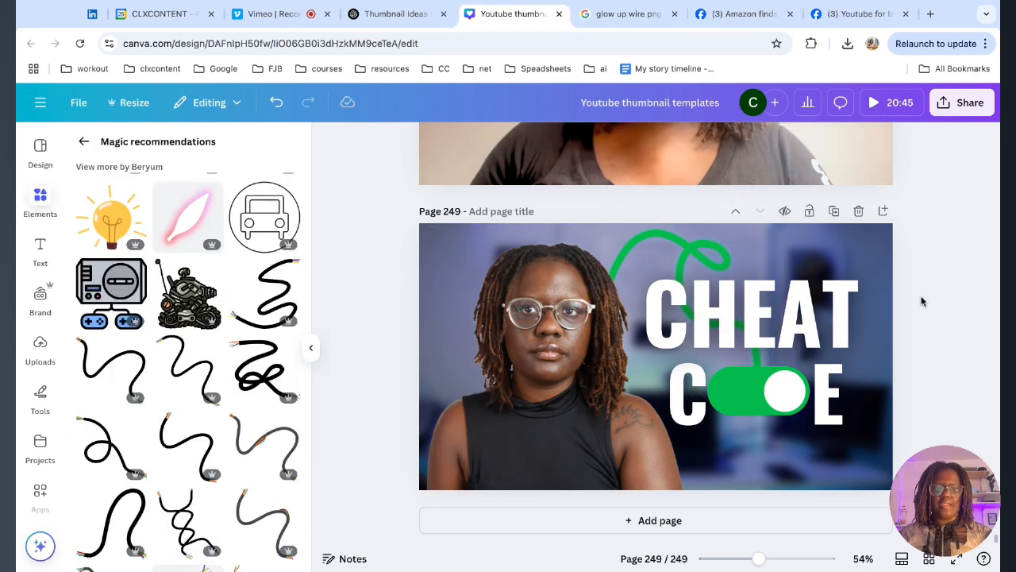
Step: Compare the CHEAT CODE thumbnail on page 249 with the SHY to CONFIDENT thumbnail on page 247 and the one on page 248
scroll(854, 283, up, 2)
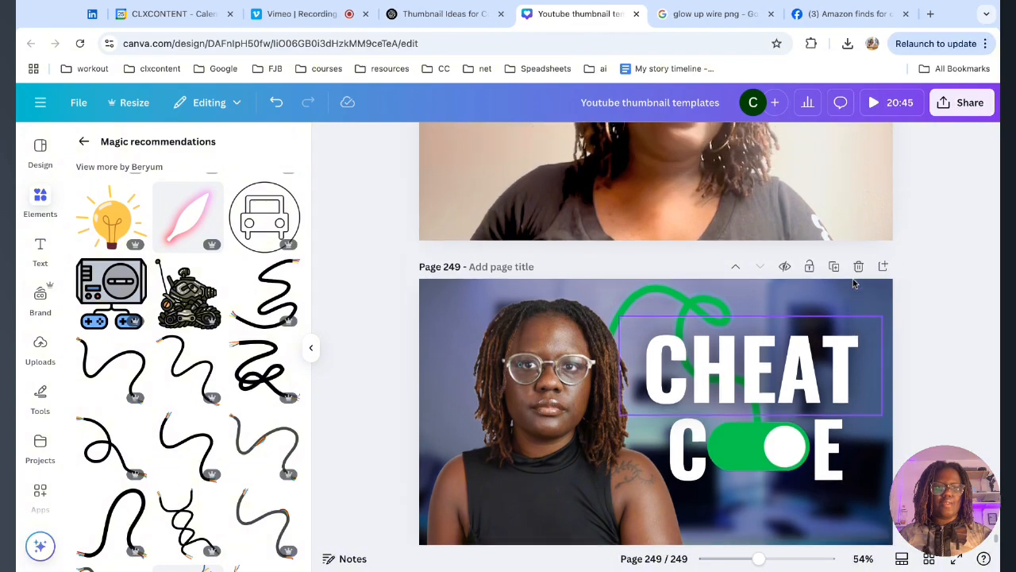
scroll(853, 285, up, 8)
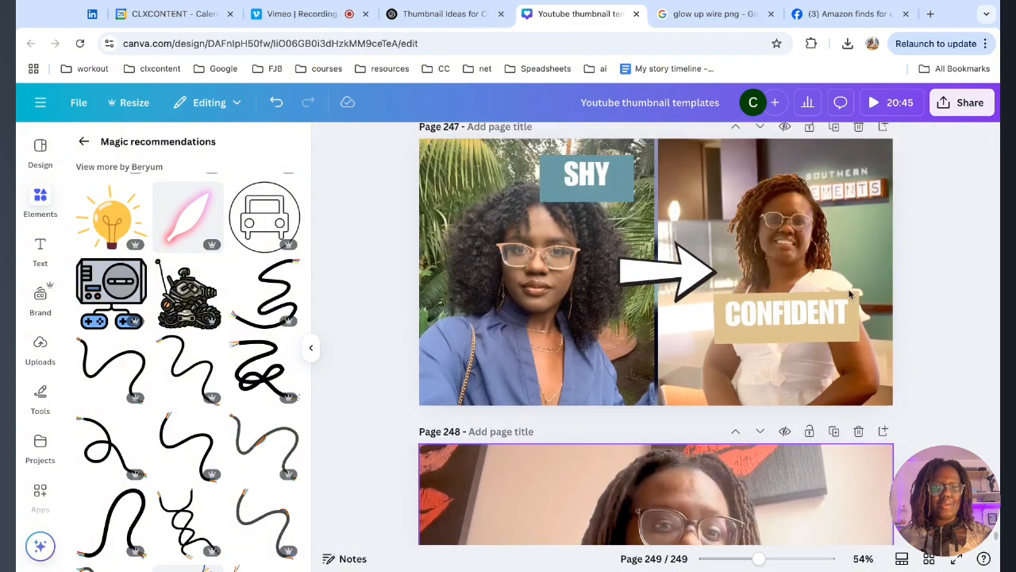
scroll(849, 294, down, 10)
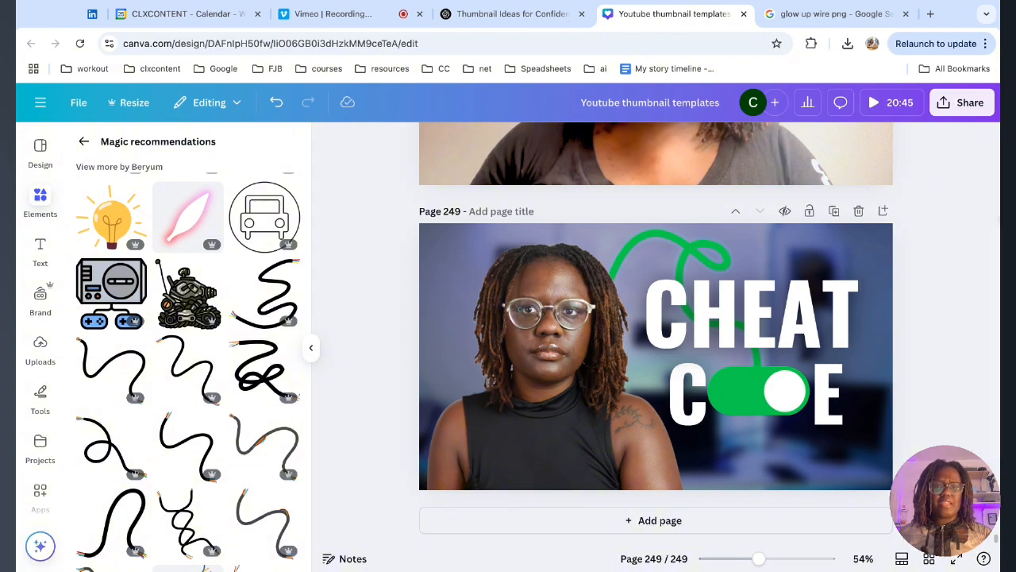
scroll(786, 381, up, 6)
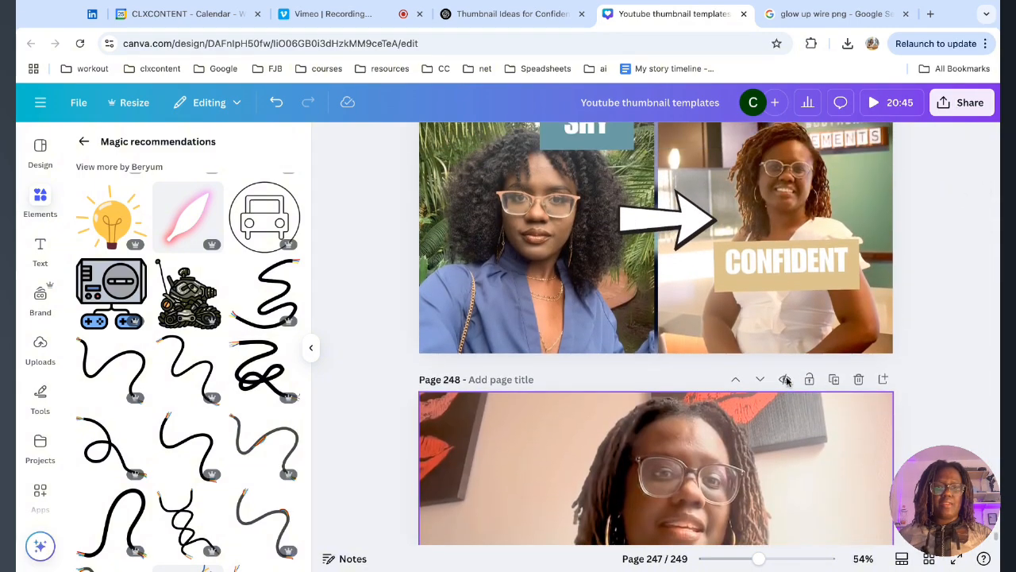
scroll(786, 379, down, 5)
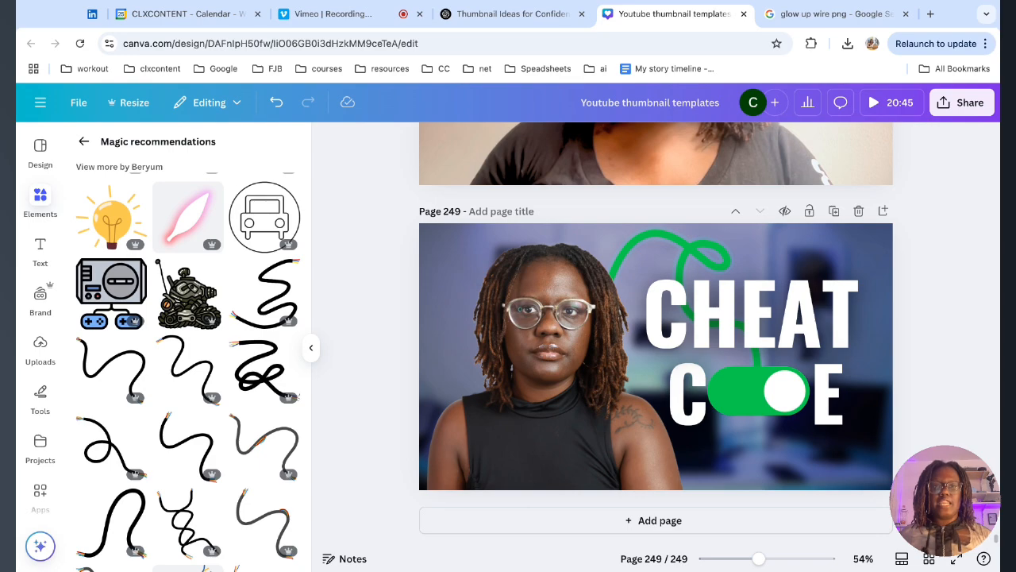
scroll(656, 333, up, 8)
scroll(656, 334, down, 3)
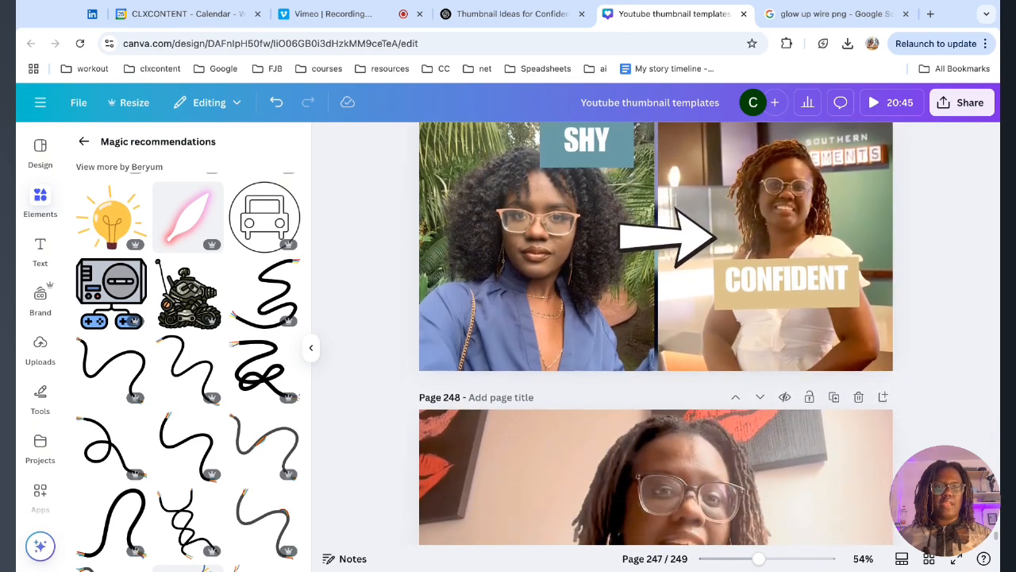
scroll(656, 334, down, 5)
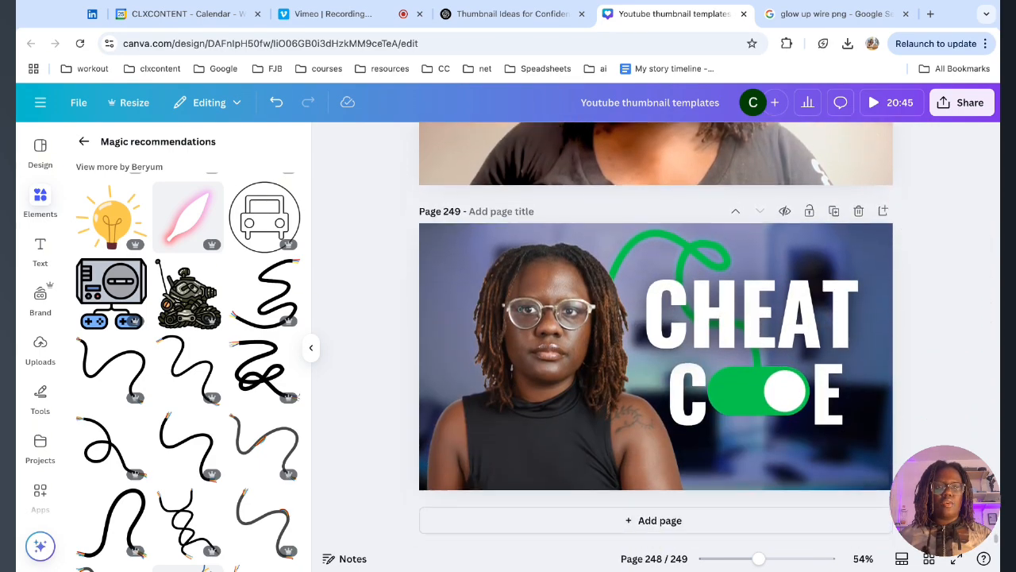